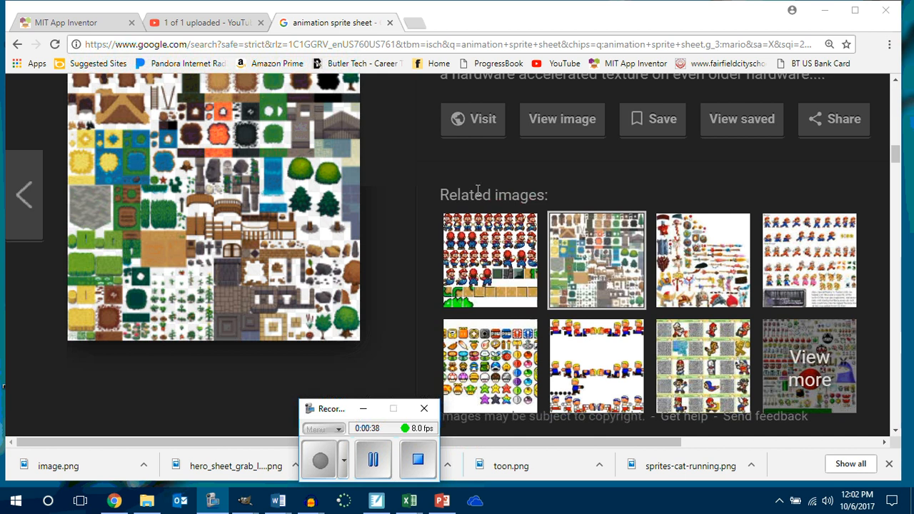
Preview the Mario sprite sheet from the related images and examine its lower rows of tiles at 500% zoom.
{"action": "left_click", "coordinate": [498, 288]}
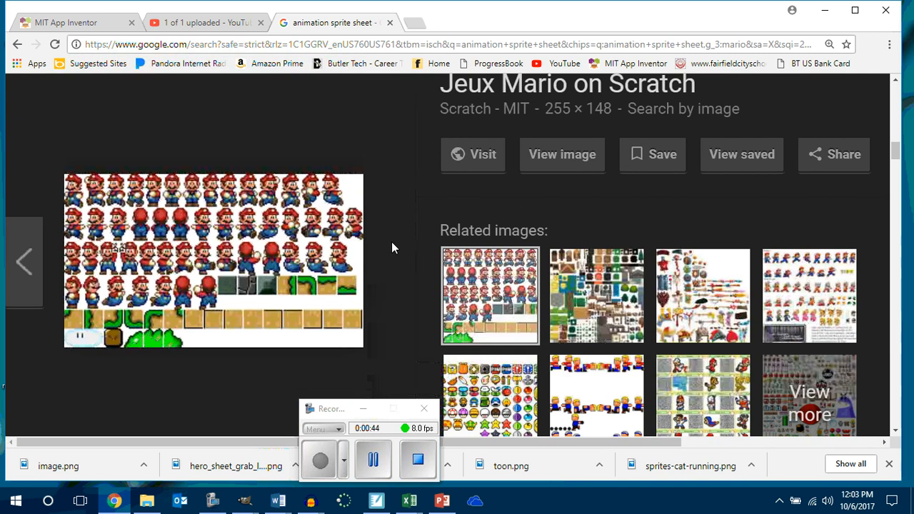
{"action": "scroll", "coordinate": [293, 266], "scroll_direction": "up", "scroll_amount": 9}
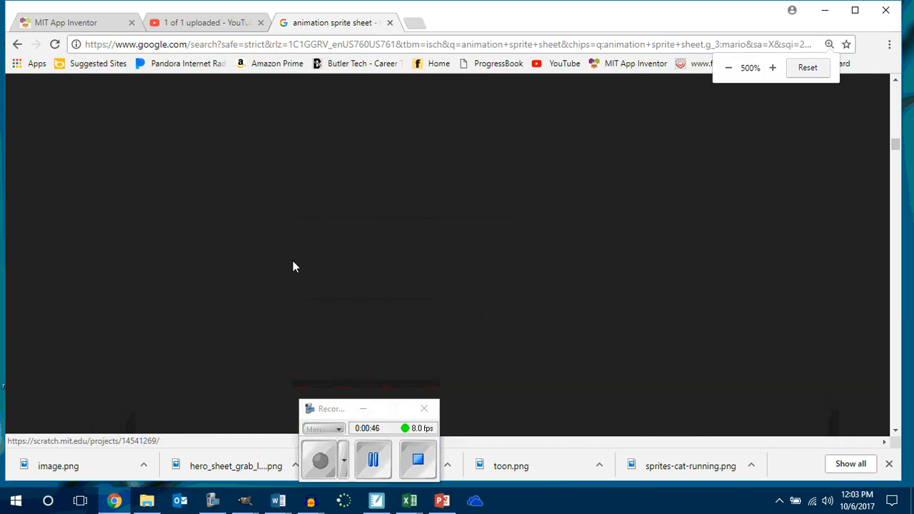
{"action": "mouse_move", "coordinate": [895, 146]}
{"action": "left_mouse_down"}
{"action": "mouse_move", "coordinate": [897, 164]}
{"action": "mouse_move", "coordinate": [896, 156]}
{"action": "left_mouse_up"}
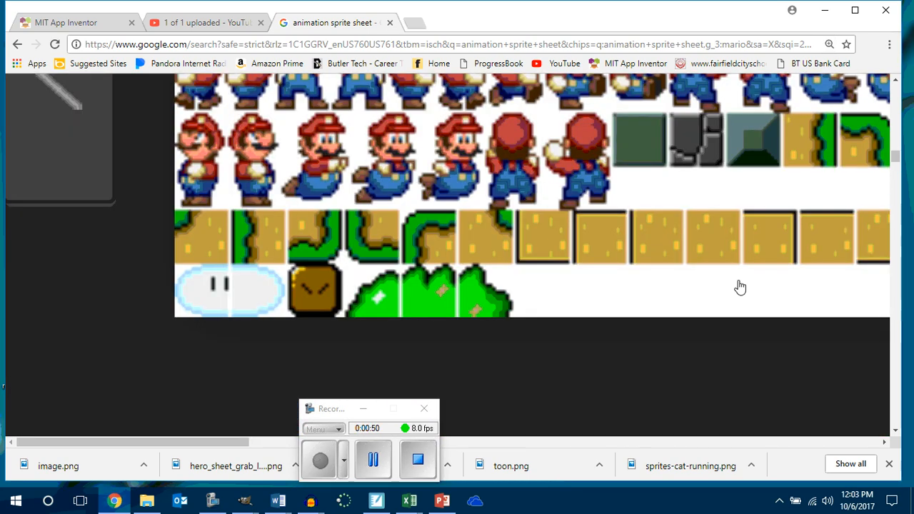
{"action": "left_click_drag", "start_coordinate": [227, 443], "coordinate": [267, 444]}
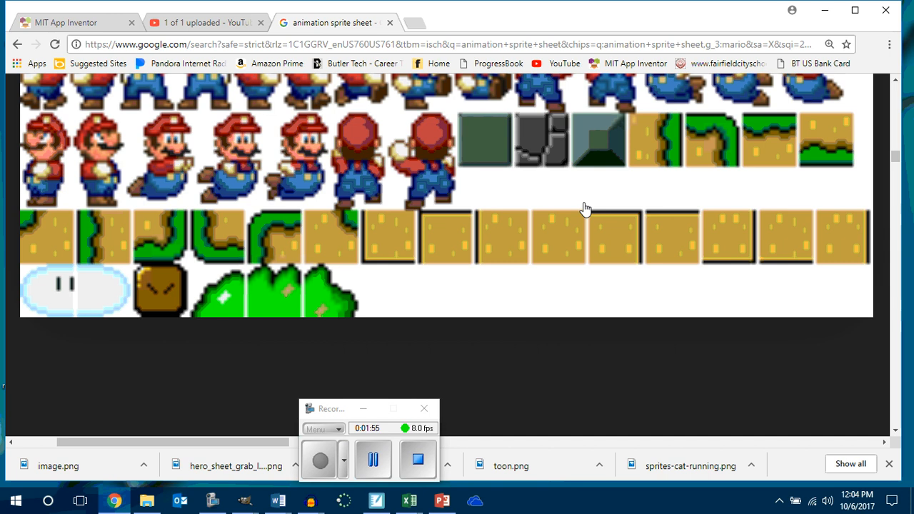
Switch to File Explorer and browse to the P5 IT Gimp 2.8 folder inside 2017-2018, checking its Sprite Sheet subfolder.
{"action": "left_click", "coordinate": [147, 500]}
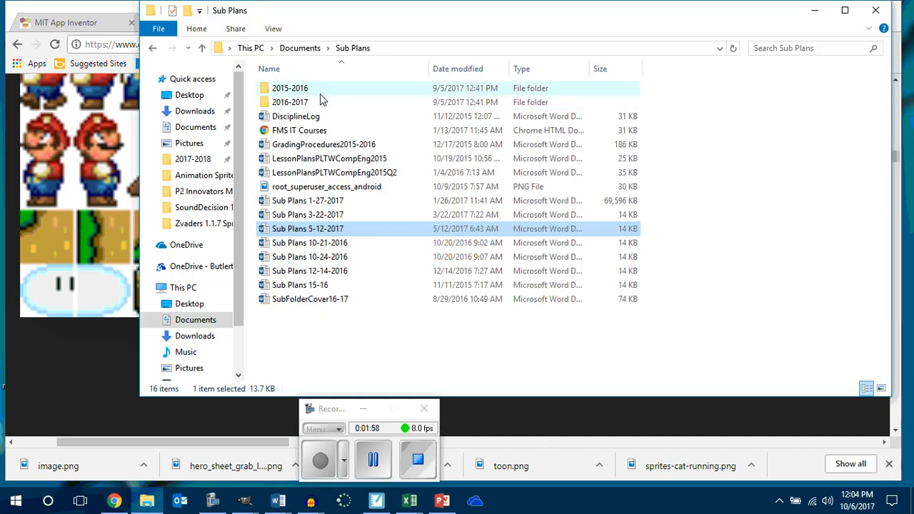
{"action": "left_click", "coordinate": [196, 158]}
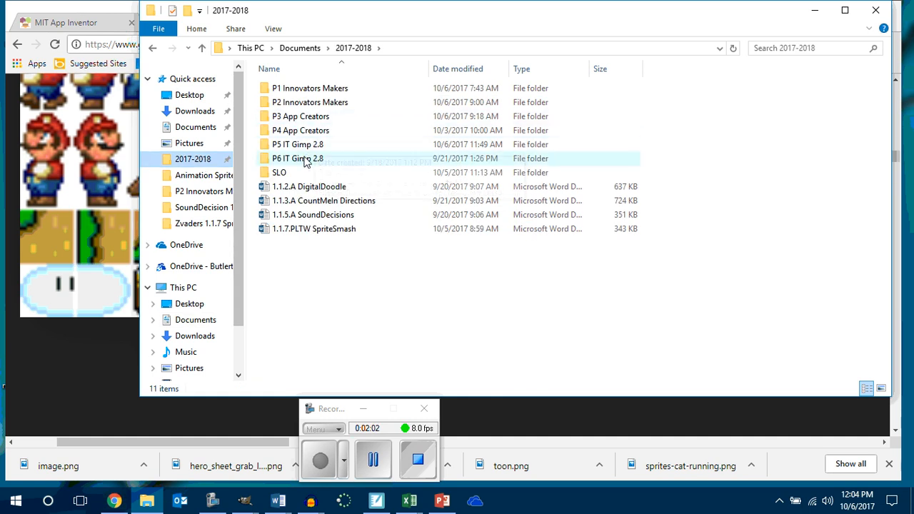
{"action": "double_click", "coordinate": [300, 145]}
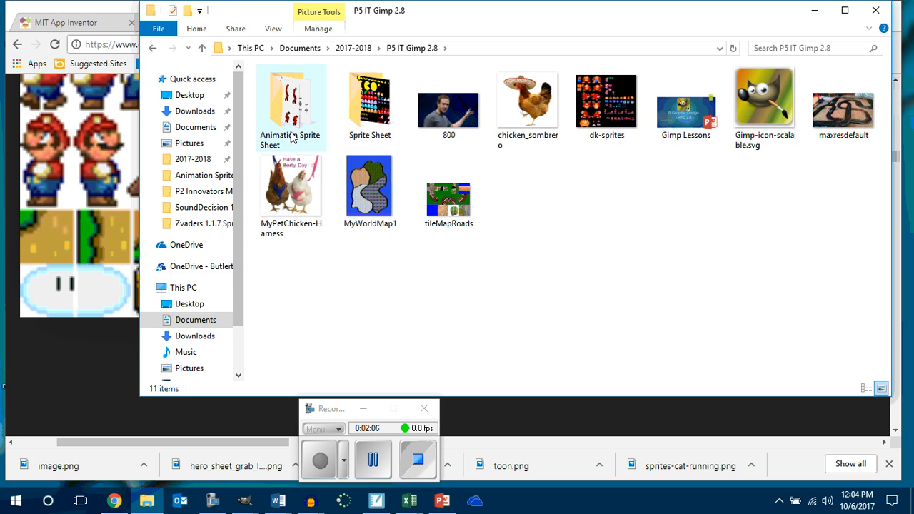
{"action": "double_click", "coordinate": [368, 101]}
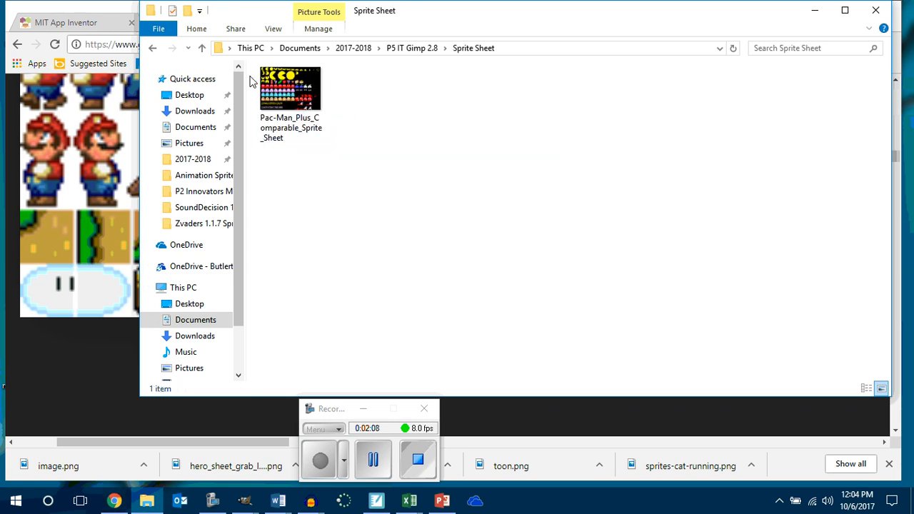
{"action": "left_click", "coordinate": [152, 47]}
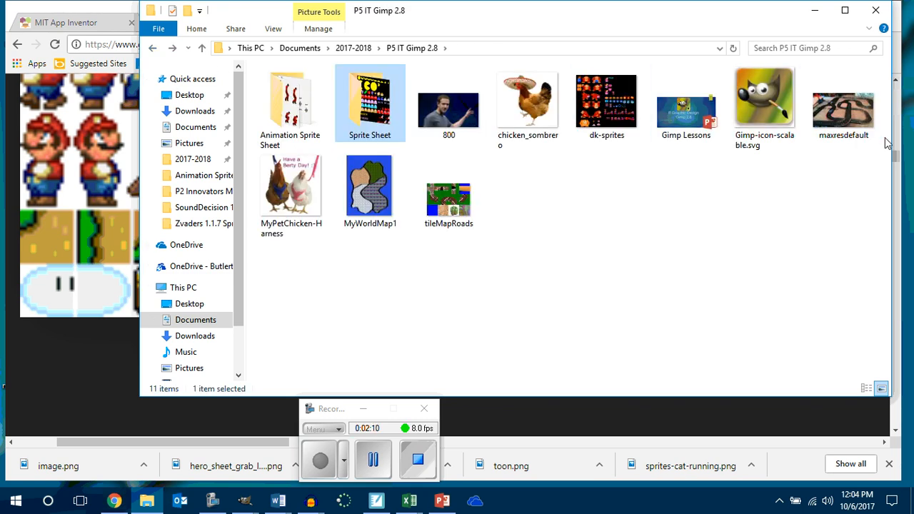
Open the tileMapRoads image in GIMP and bring its image window to the front.
{"action": "left_click", "coordinate": [451, 210]}
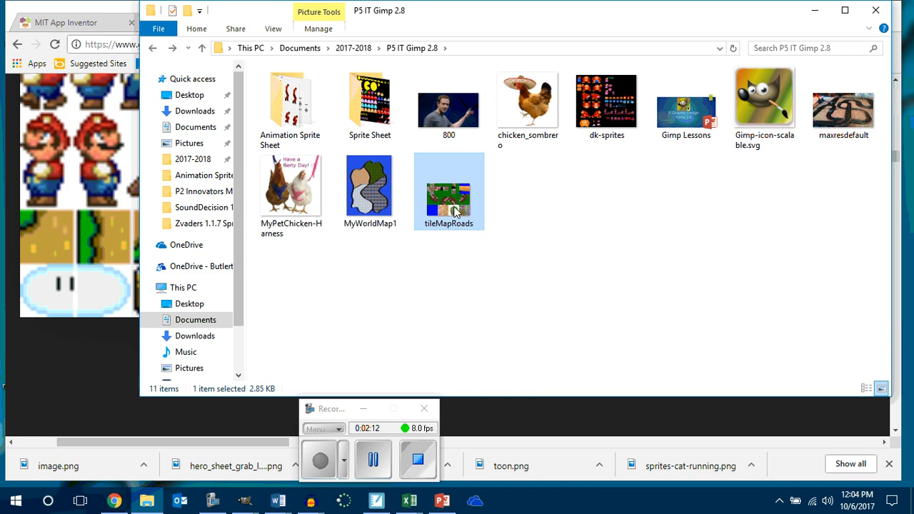
{"action": "right_click", "coordinate": [456, 211]}
{"action": "mouse_move", "coordinate": [541, 319]}
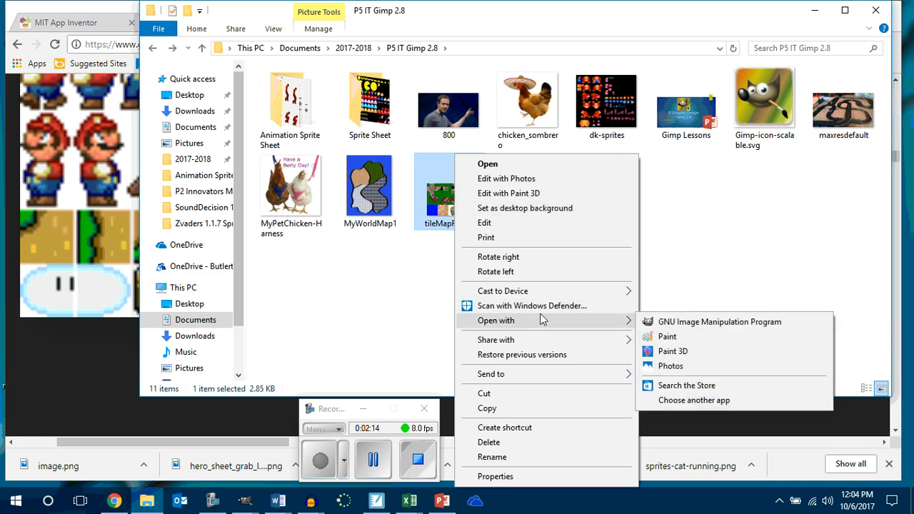
{"action": "left_click", "coordinate": [679, 321]}
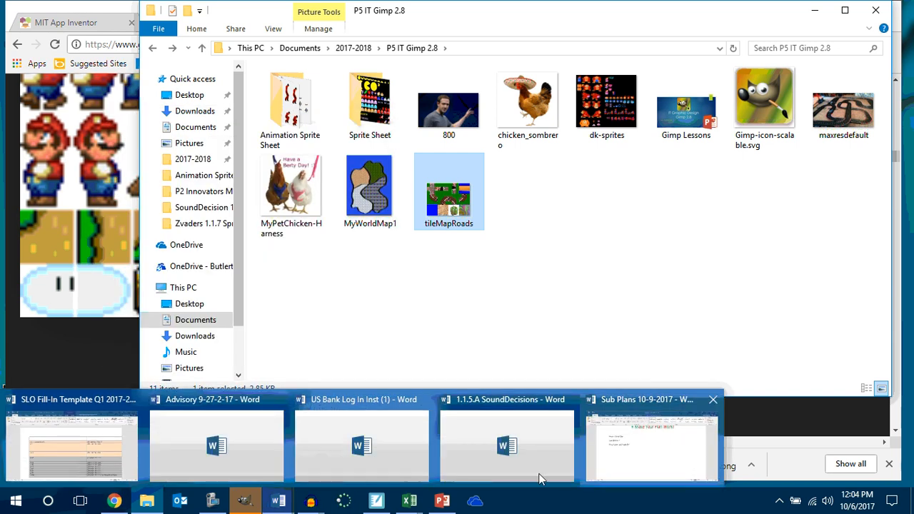
{"action": "mouse_move", "coordinate": [244, 501]}
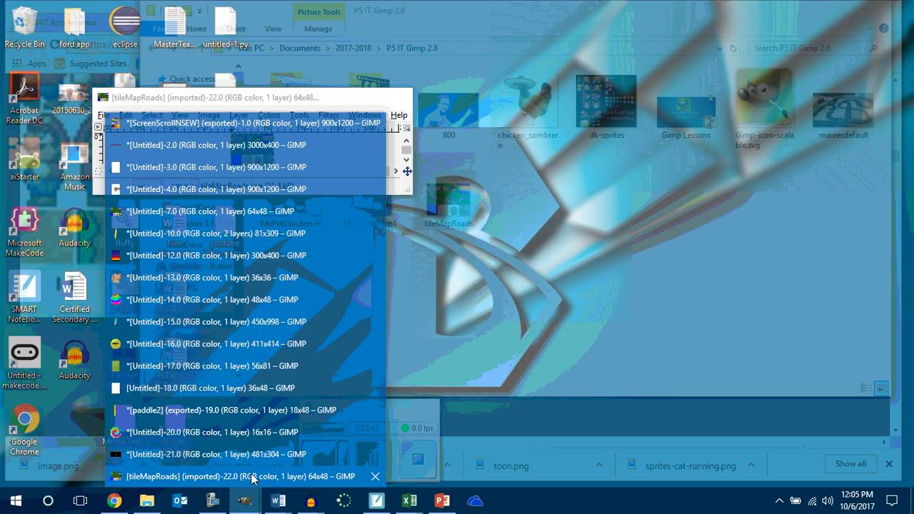
{"action": "left_click", "coordinate": [236, 476]}
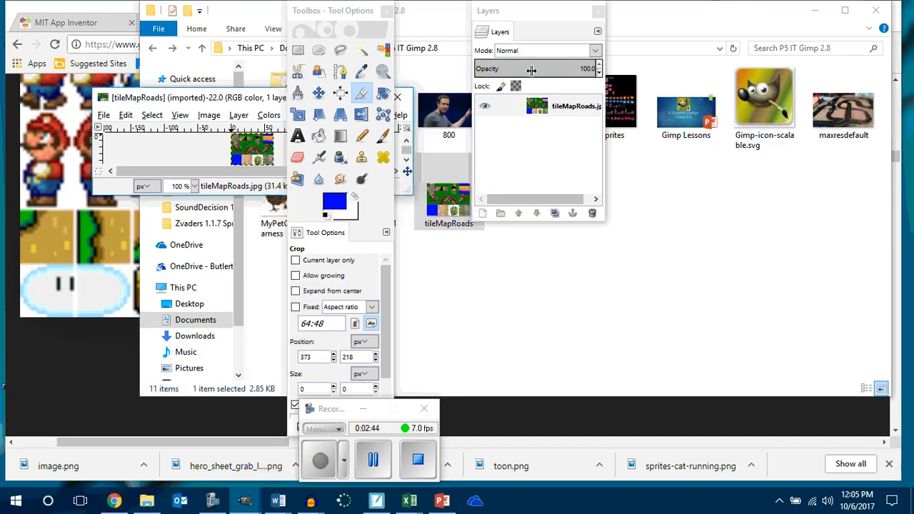
Maximize the tileMapRoads window, zoom it to 800%, and move the Toolbox and Layers windows clear of the image.
{"action": "left_click_drag", "start_coordinate": [364, 31], "coordinate": [118, 36]}
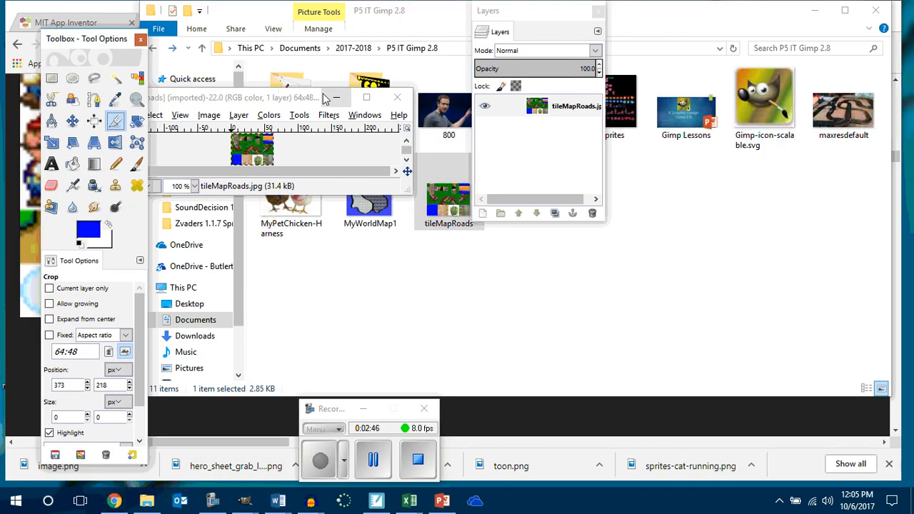
{"action": "left_click", "coordinate": [379, 97]}
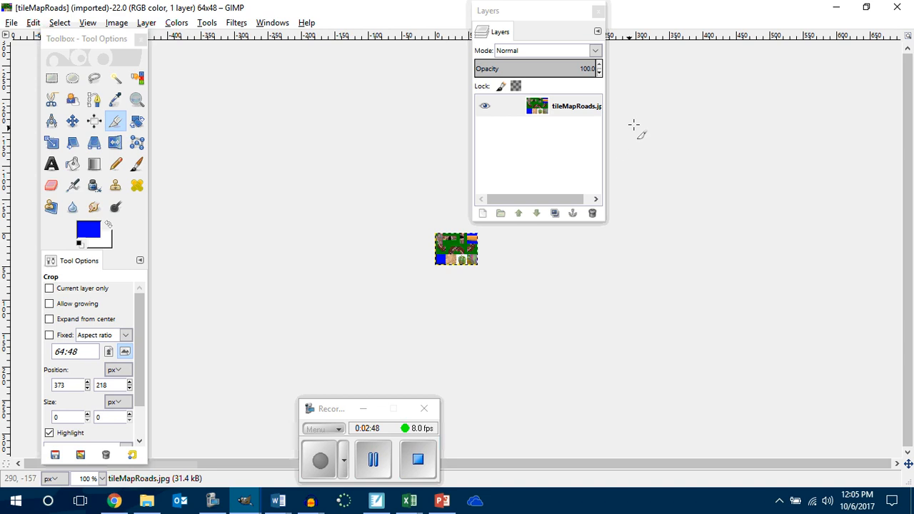
{"action": "key", "text": "4"}
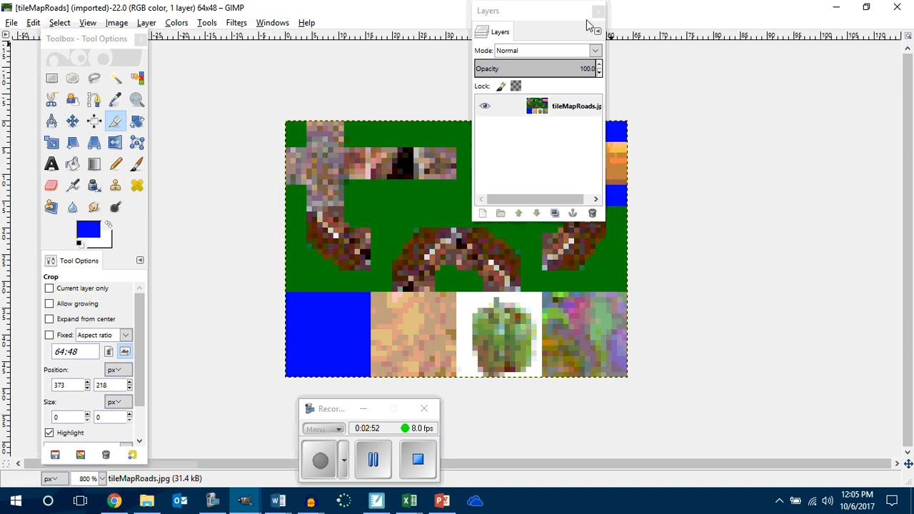
{"action": "left_click_drag", "start_coordinate": [560, 10], "coordinate": [804, 40]}
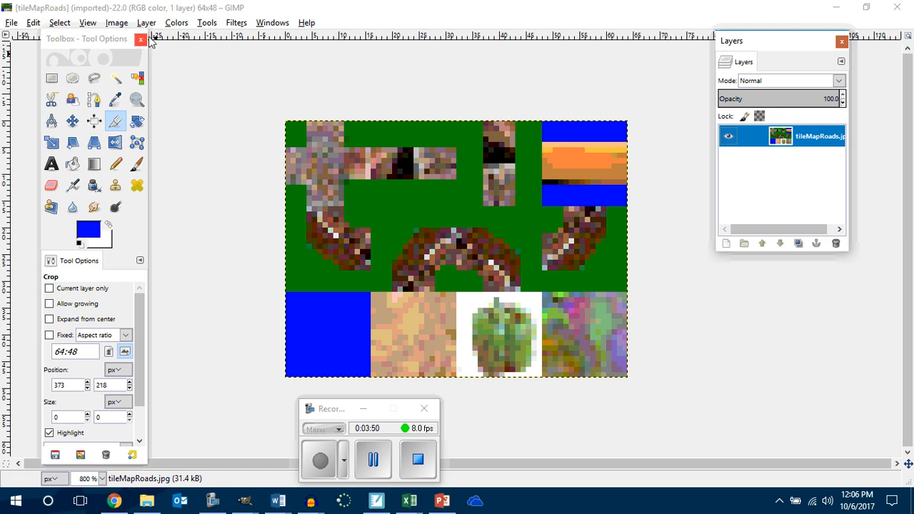
{"action": "left_click_drag", "start_coordinate": [108, 44], "coordinate": [49, 50]}
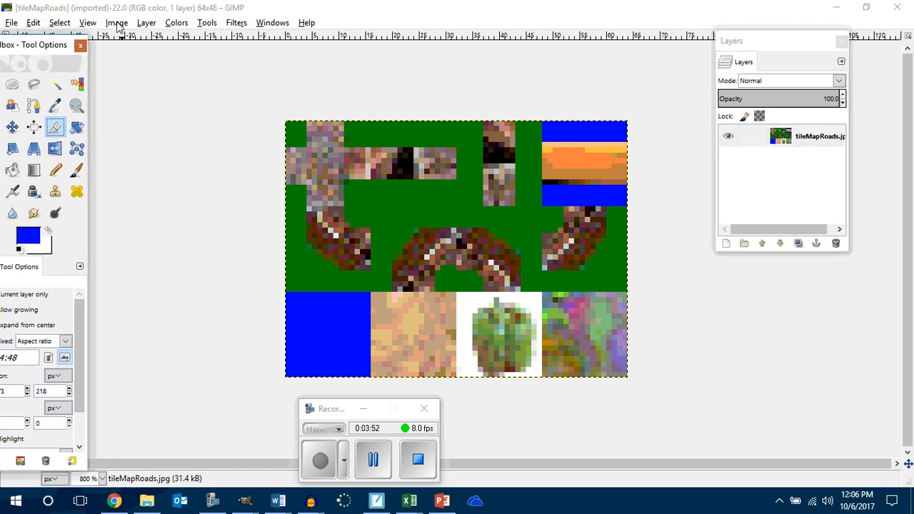
Set the canvas height to 80 px, keeping the 64 px width, and resize all layers with it.
{"action": "left_click", "coordinate": [116, 23]}
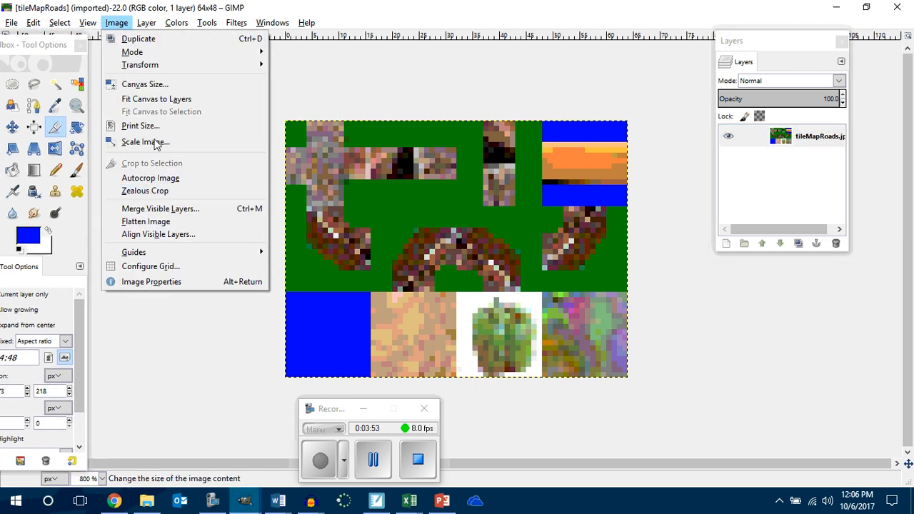
{"action": "left_click", "coordinate": [145, 85]}
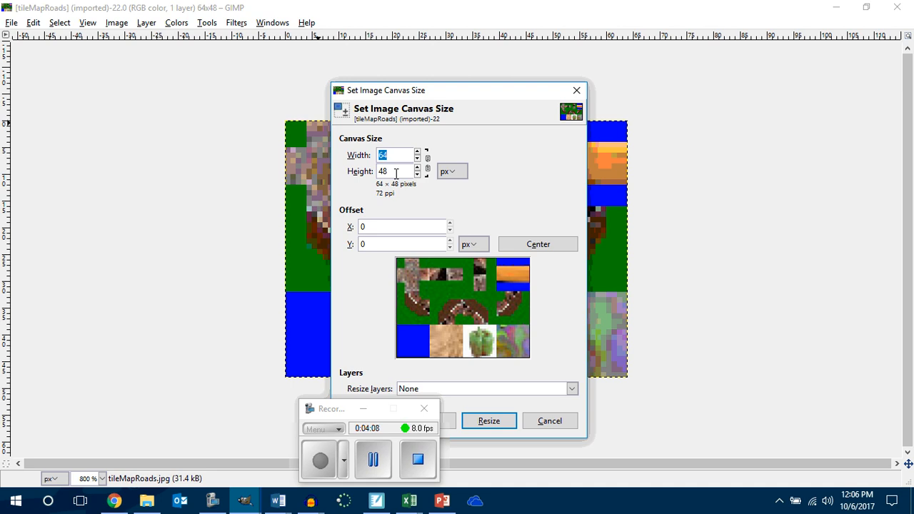
{"action": "key", "text": "Tab"}
{"action": "type", "text": "80"}
{"action": "left_click", "coordinate": [482, 389]}
{"action": "left_click", "coordinate": [461, 419]}
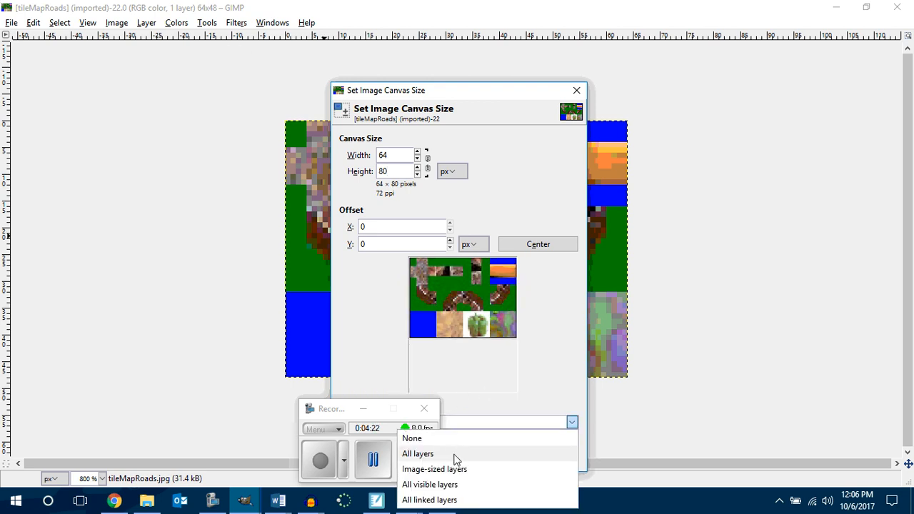
{"action": "left_click", "coordinate": [455, 454]}
{"action": "left_click", "coordinate": [486, 455]}
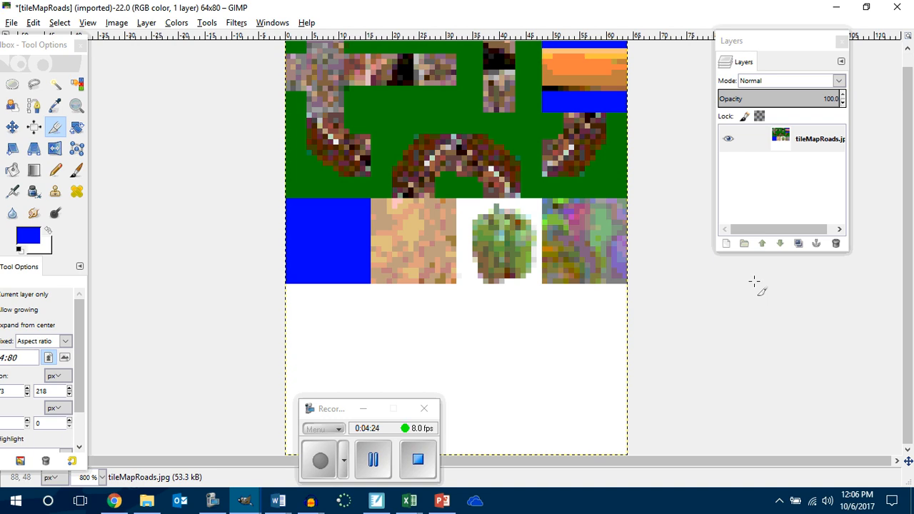
Show the image grid and set its spacing to 16 by 16 pixels.
{"action": "left_click", "coordinate": [88, 23]}
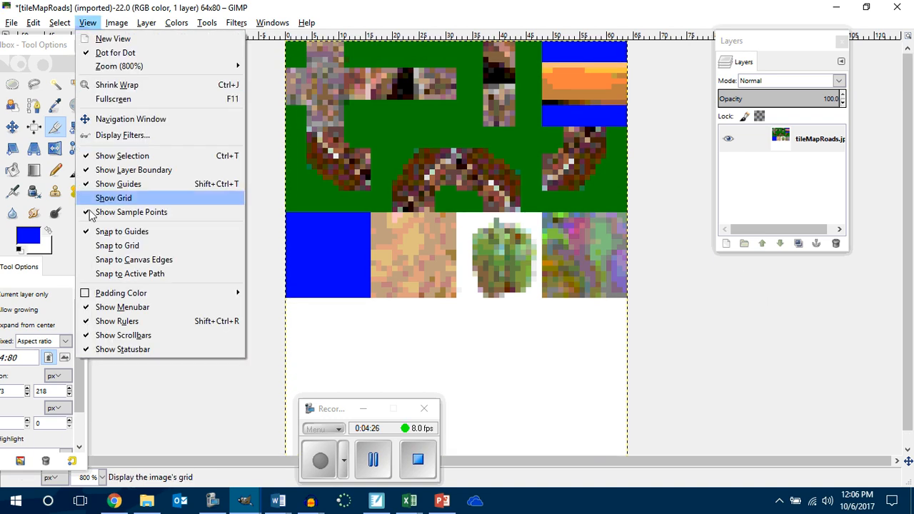
{"action": "left_click", "coordinate": [104, 198]}
{"action": "left_click", "coordinate": [118, 23]}
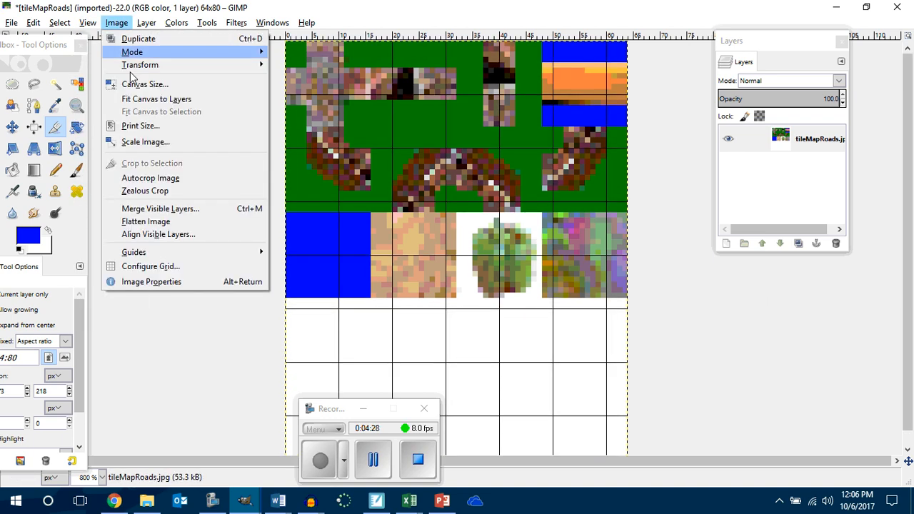
{"action": "left_click", "coordinate": [136, 266]}
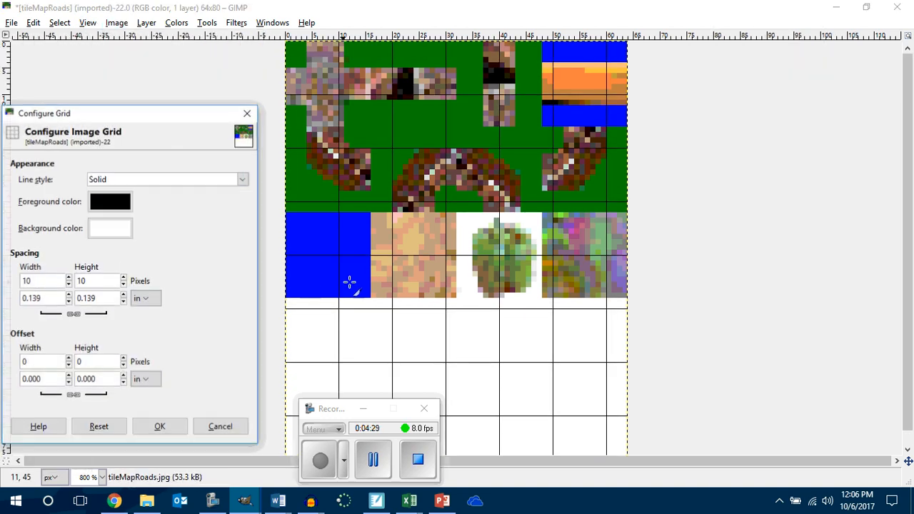
{"action": "double_click", "coordinate": [55, 281]}
{"action": "type", "text": "16"}
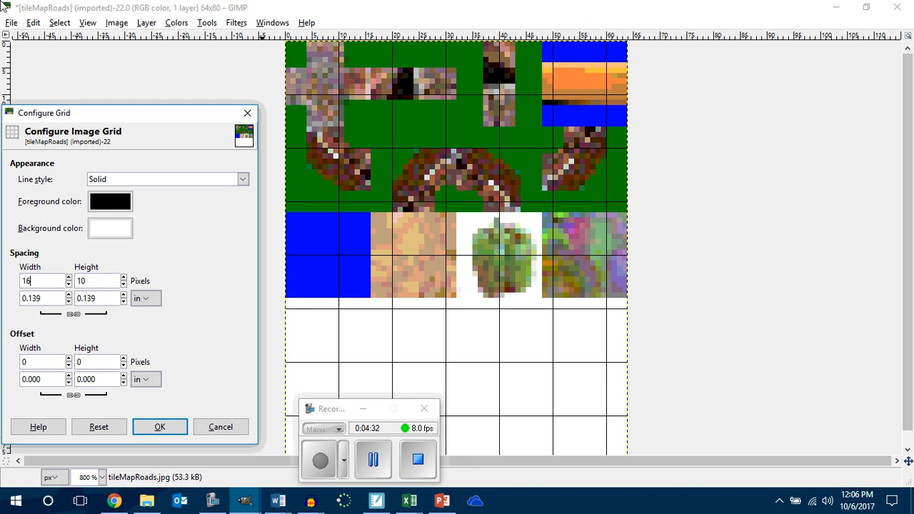
{"action": "double_click", "coordinate": [94, 281]}
{"action": "type", "text": "16"}
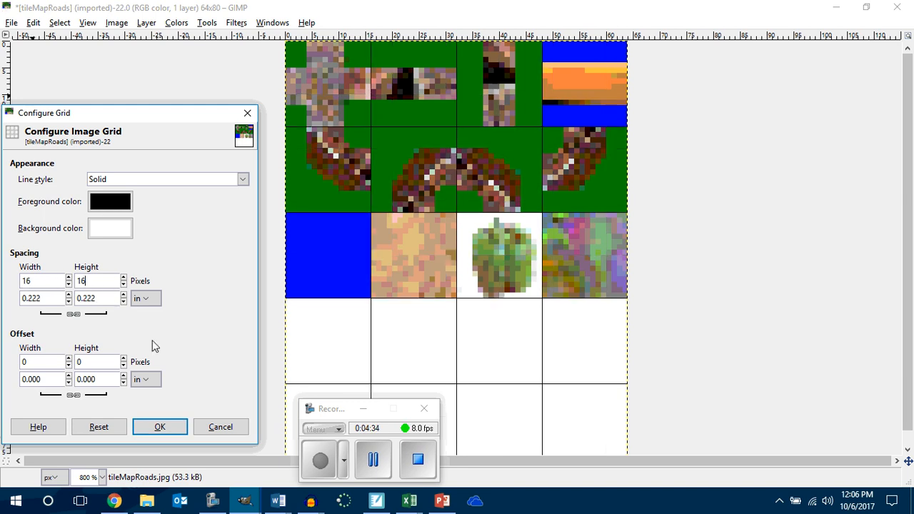
{"action": "left_click", "coordinate": [162, 429]}
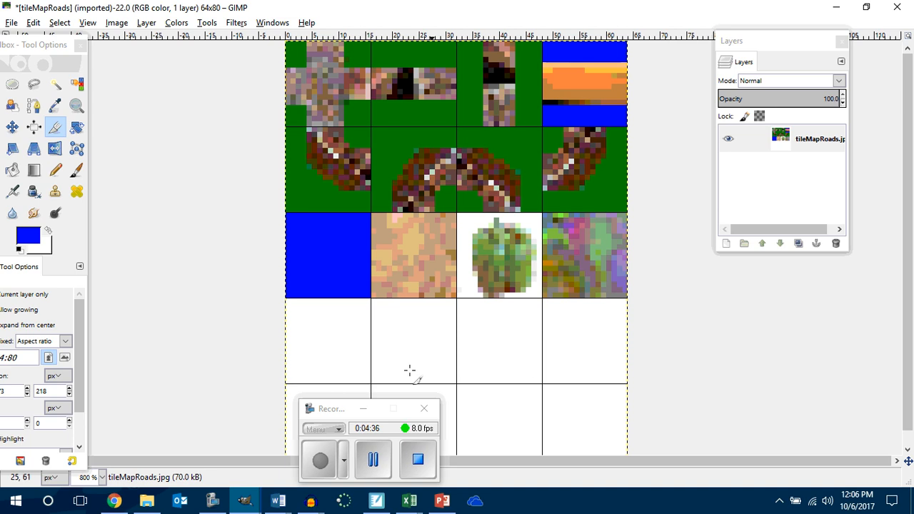
{"action": "scroll", "coordinate": [410, 373], "scroll_direction": "down", "scroll_amount": 1}
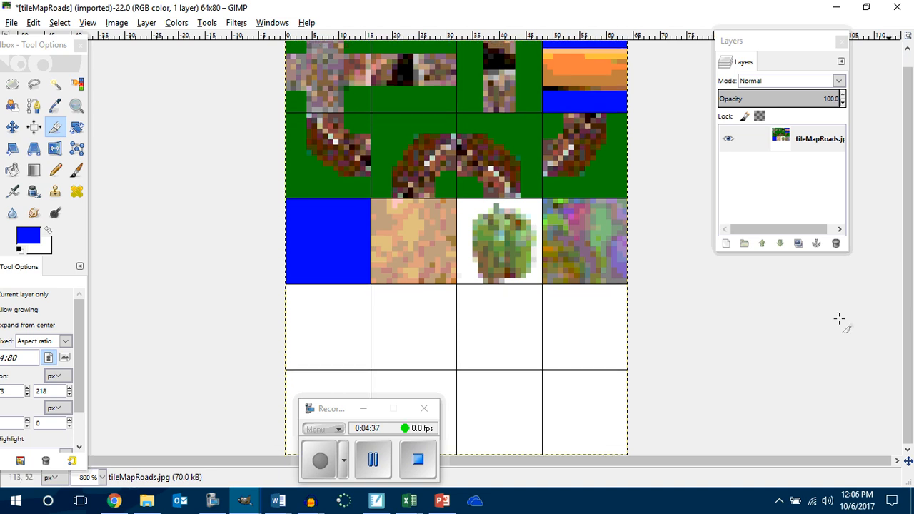
{"action": "left_click", "coordinate": [364, 408]}
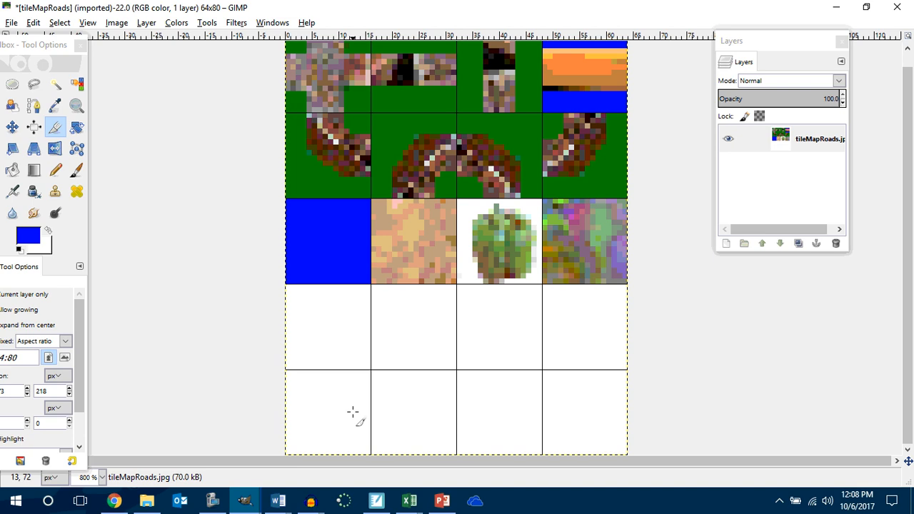
{"action": "left_click", "coordinate": [13, 24]}
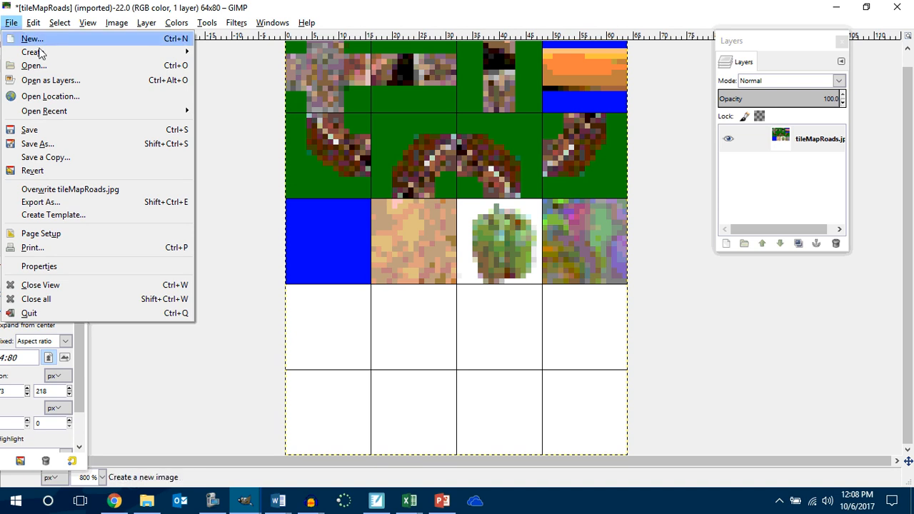
{"action": "left_click", "coordinate": [803, 57]}
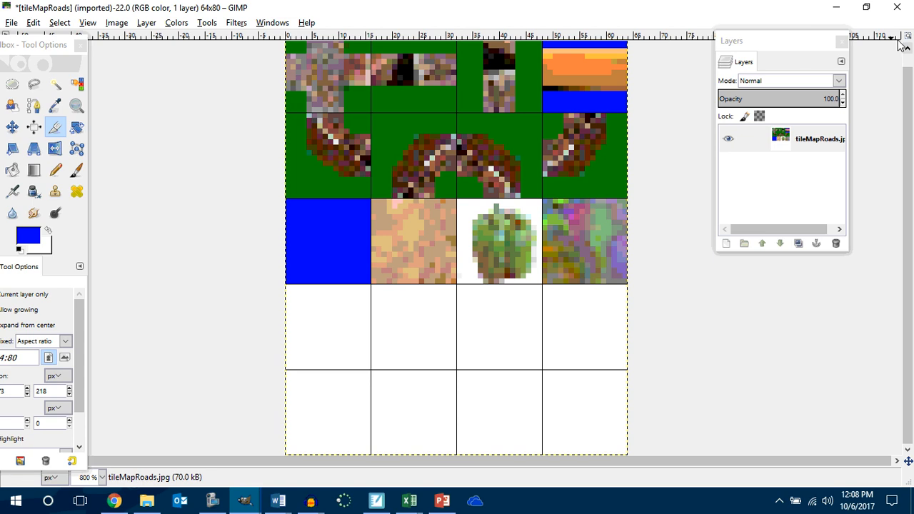
Switch back to File Explorer and open the Animation Sprite Sheet folder.
{"action": "left_click", "coordinate": [845, 10]}
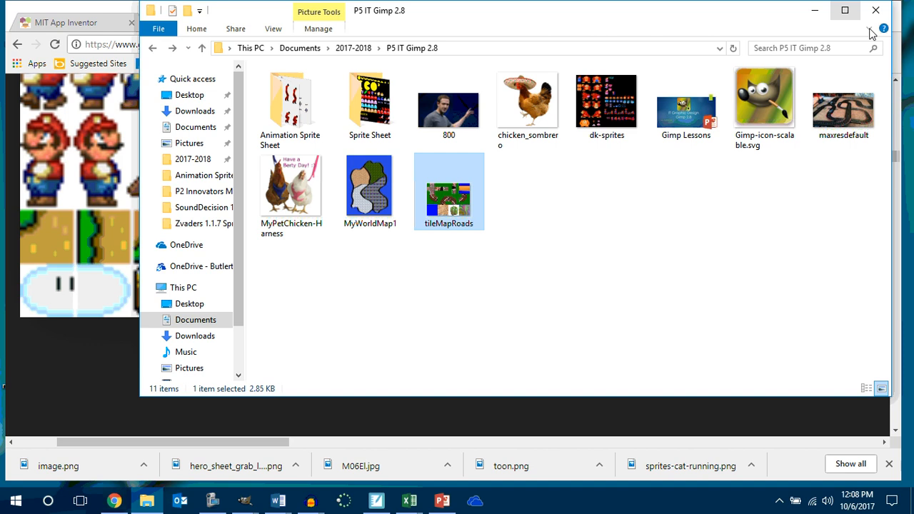
{"action": "double_click", "coordinate": [289, 103]}
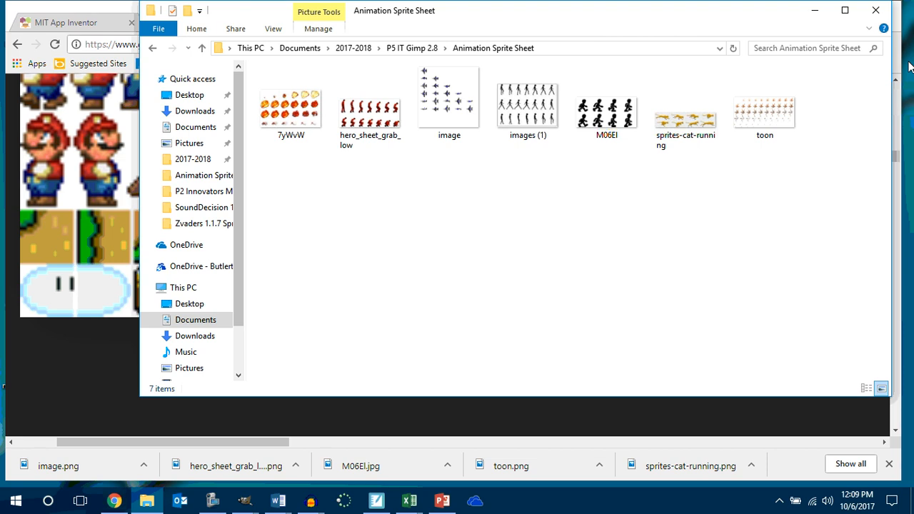
Open the 7yWvW explosion sprite sheet in the image viewer and examine its animation frames.
{"action": "left_click", "coordinate": [291, 114]}
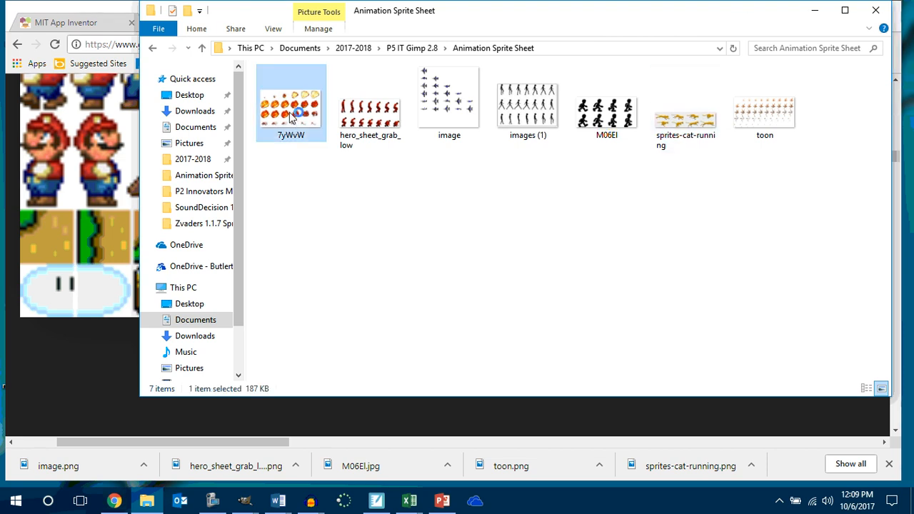
{"action": "double_click", "coordinate": [293, 118]}
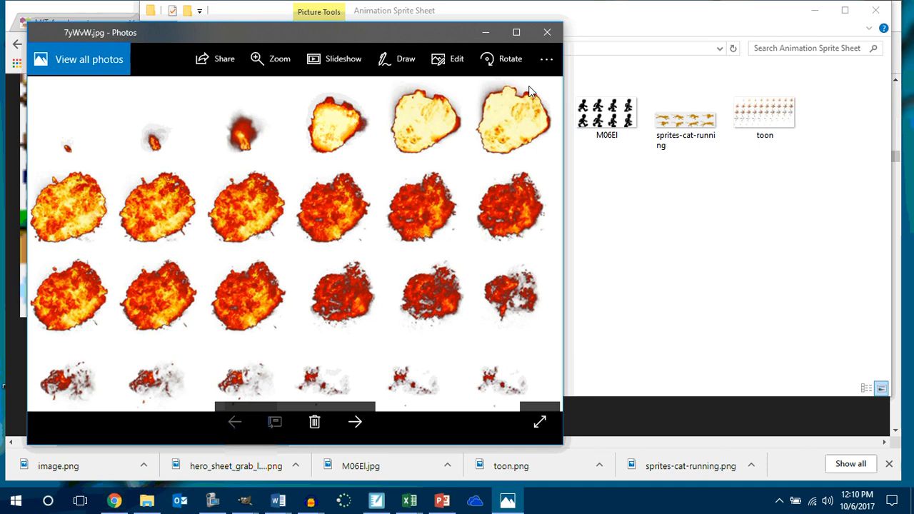
{"action": "left_click", "coordinate": [546, 60]}
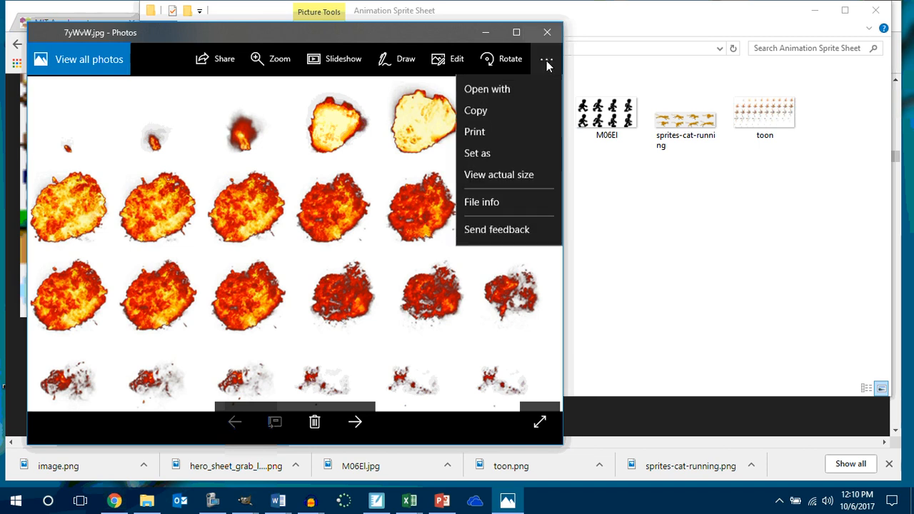
Close the Animation Sprite Sheet folder window and the 7yWvW image preview.
{"action": "left_click", "coordinate": [593, 174]}
{"action": "left_click", "coordinate": [298, 118]}
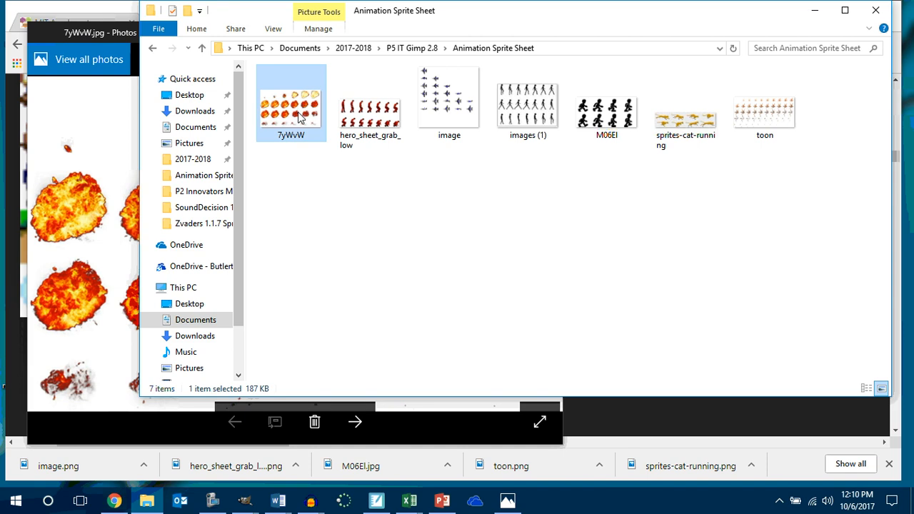
{"action": "right_click", "coordinate": [291, 117]}
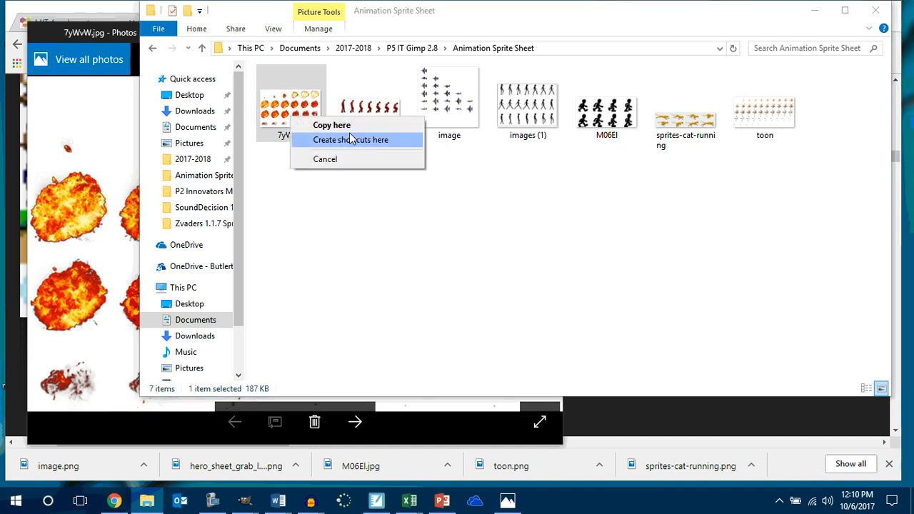
{"action": "left_click", "coordinate": [505, 188]}
{"action": "left_click", "coordinate": [876, 10]}
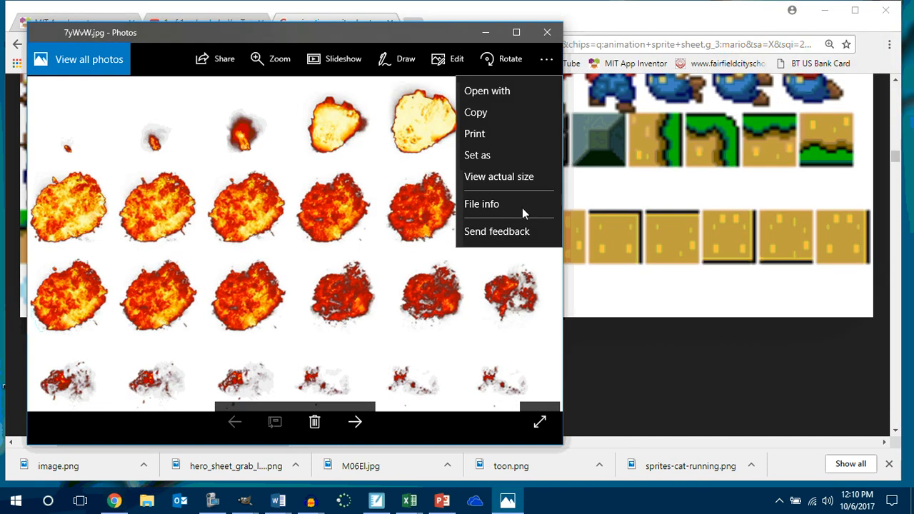
{"action": "left_click", "coordinate": [547, 37]}
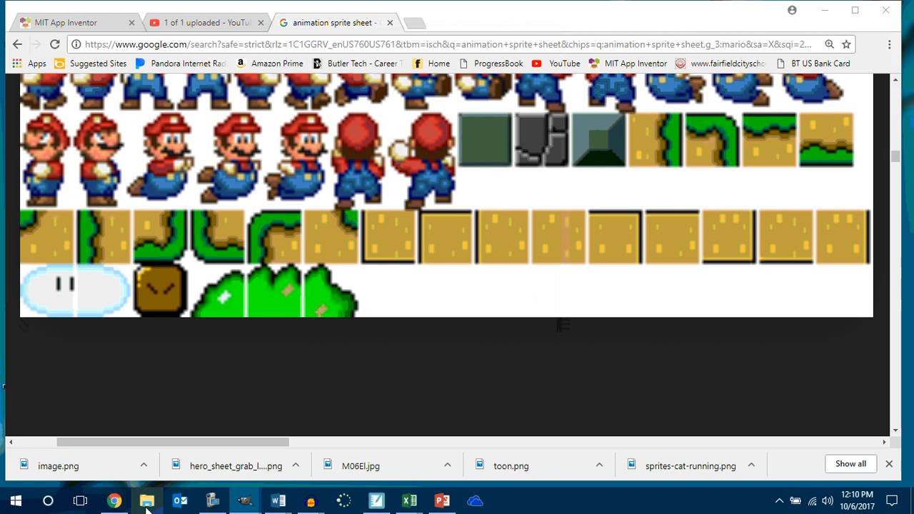
Reopen File Explorer and go to Documents, 2017-2018, P5 IT Gimp 2.8, Animation Sprite Sheet.
{"action": "left_click", "coordinate": [146, 500]}
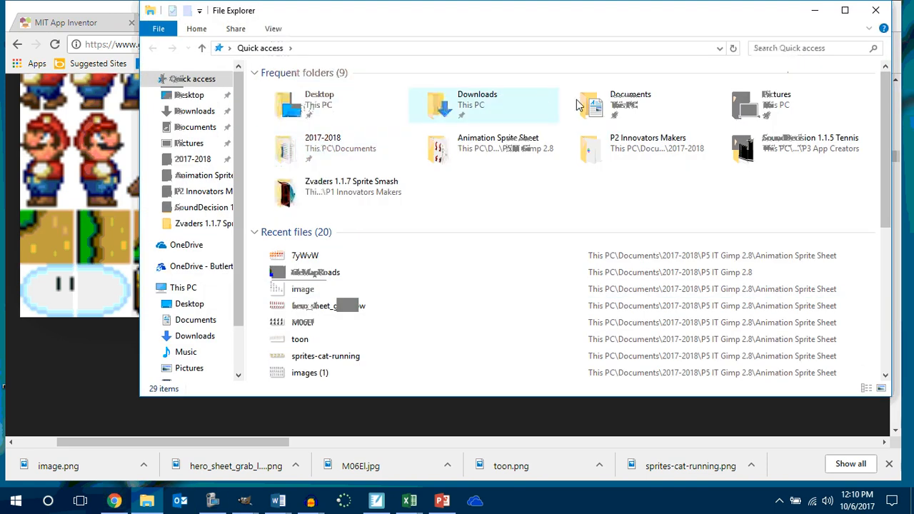
{"action": "double_click", "coordinate": [607, 103]}
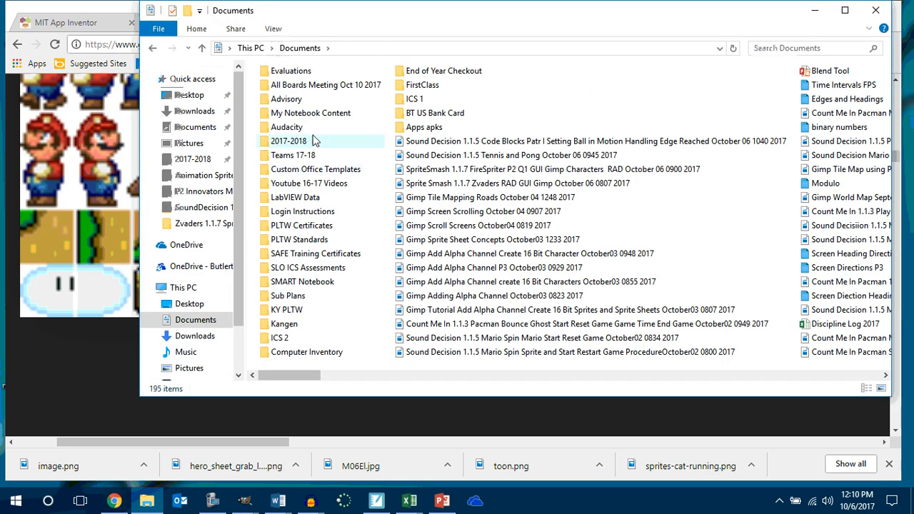
{"action": "double_click", "coordinate": [304, 142]}
{"action": "double_click", "coordinate": [295, 145]}
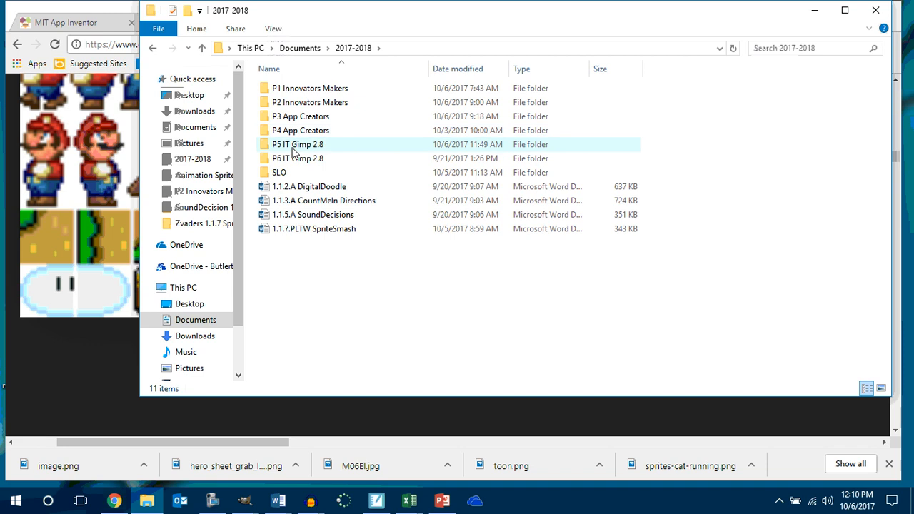
{"action": "double_click", "coordinate": [283, 104]}
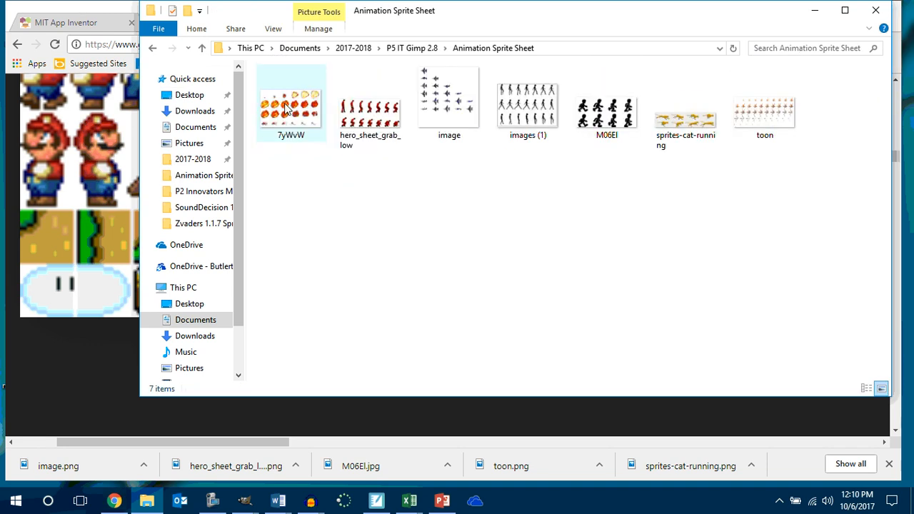
Open the 7yWvW sprite sheet with GNU Image Manipulation Program and minimize the File Explorer window.
{"action": "right_click", "coordinate": [285, 105]}
{"action": "mouse_move", "coordinate": [371, 270]}
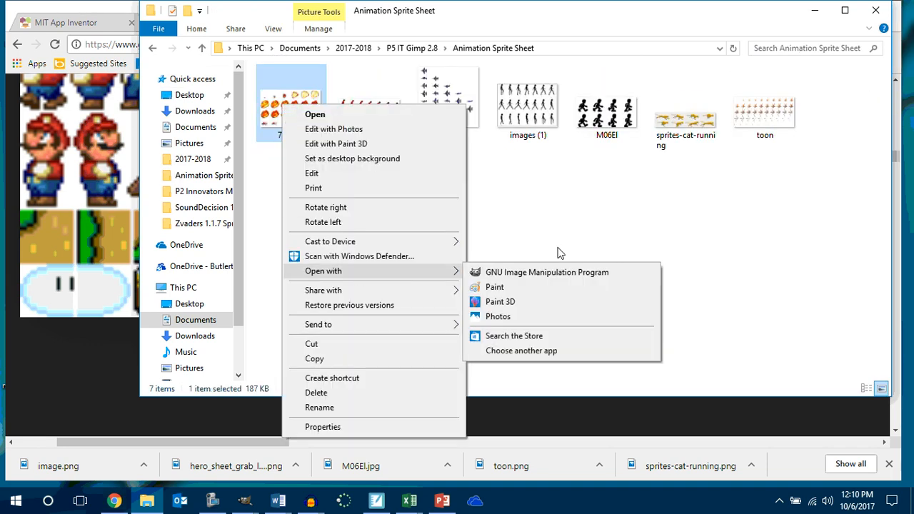
{"action": "left_click", "coordinate": [542, 274]}
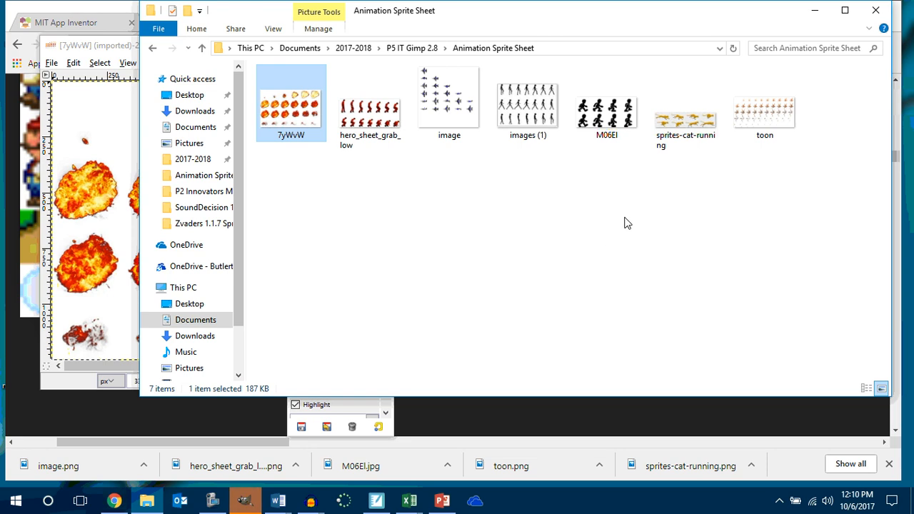
{"action": "left_click", "coordinate": [247, 502]}
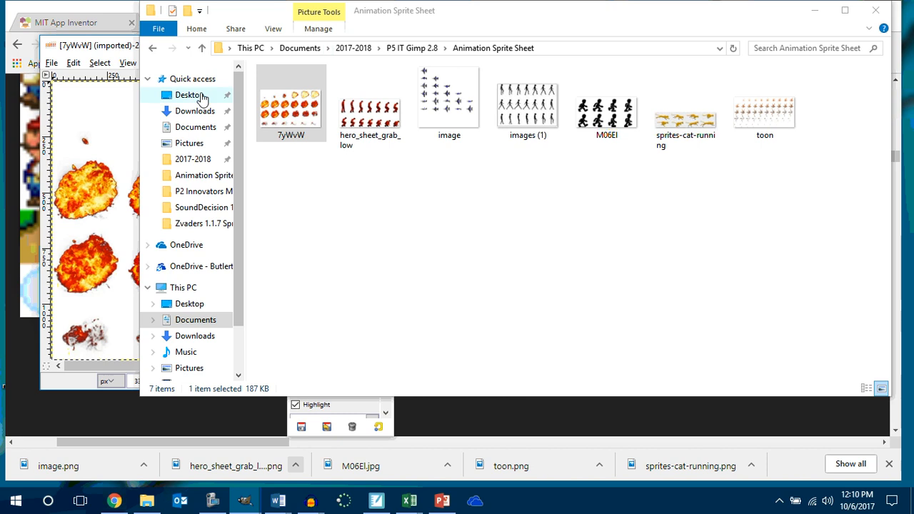
{"action": "left_click", "coordinate": [814, 10]}
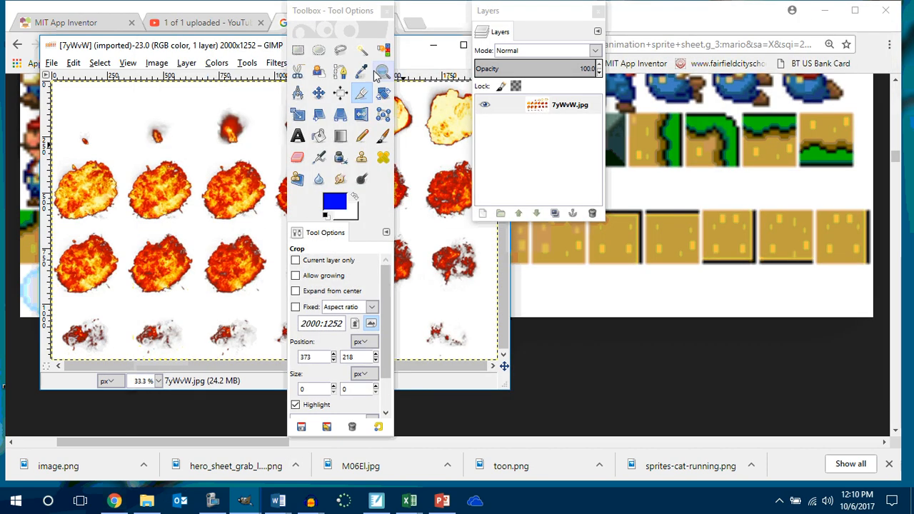
Move the Toolbox and Layers windows clear of the explosion sheet and maximize its image window.
{"action": "left_click_drag", "start_coordinate": [357, 10], "coordinate": [3, 44]}
{"action": "left_click_drag", "start_coordinate": [548, 4], "coordinate": [771, 27]}
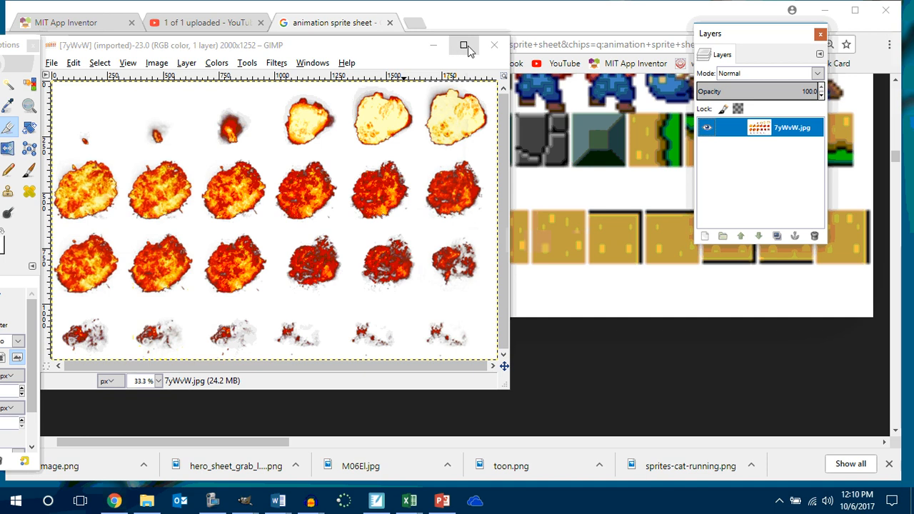
{"action": "left_click", "coordinate": [463, 46]}
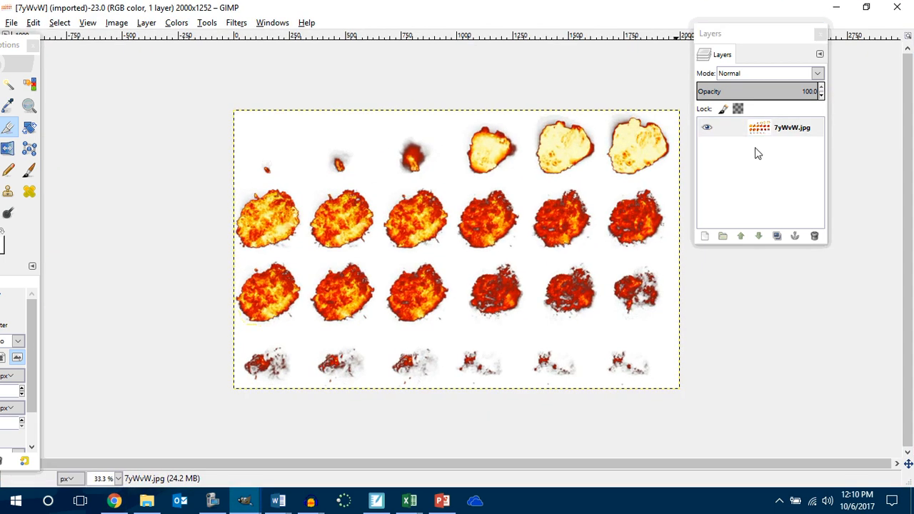
Show the image grid, raise its linked spacing to 285 by 285 pixels, and move the grid settings clear of the explosion frames.
{"action": "left_click", "coordinate": [88, 22]}
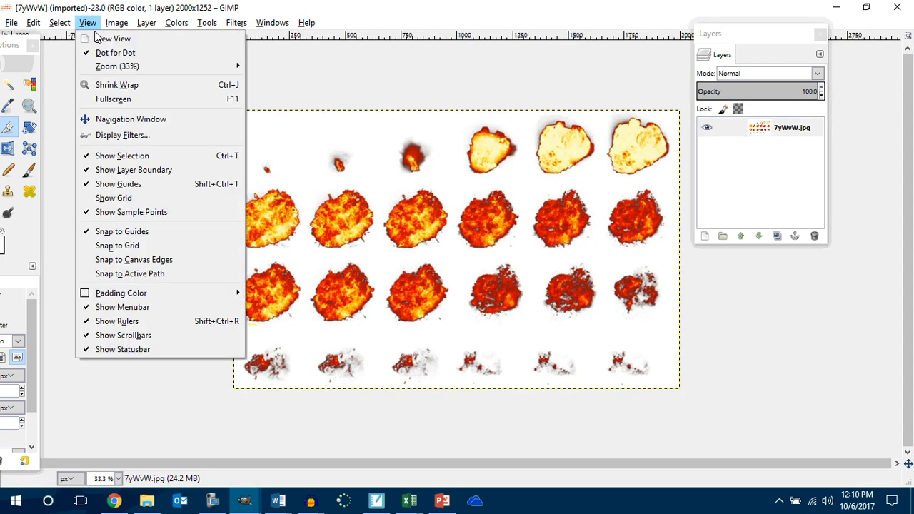
{"action": "left_click", "coordinate": [120, 198]}
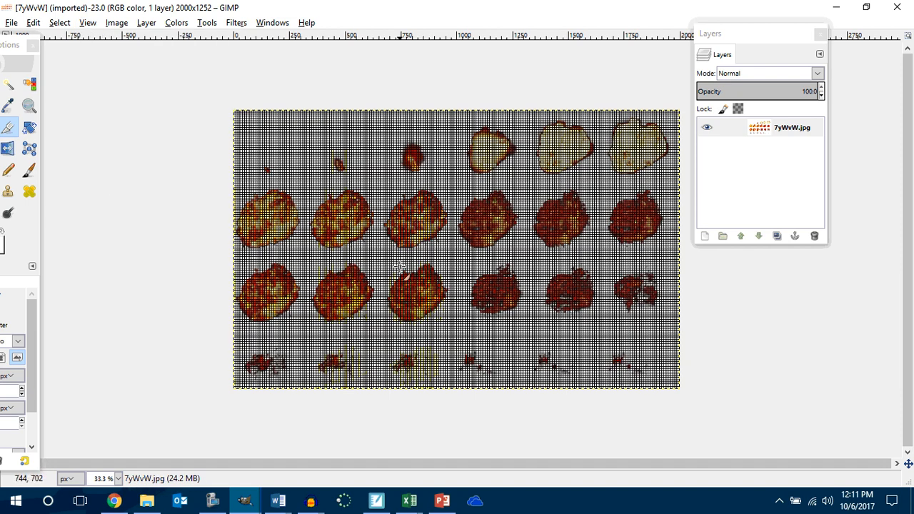
{"action": "left_click", "coordinate": [116, 23]}
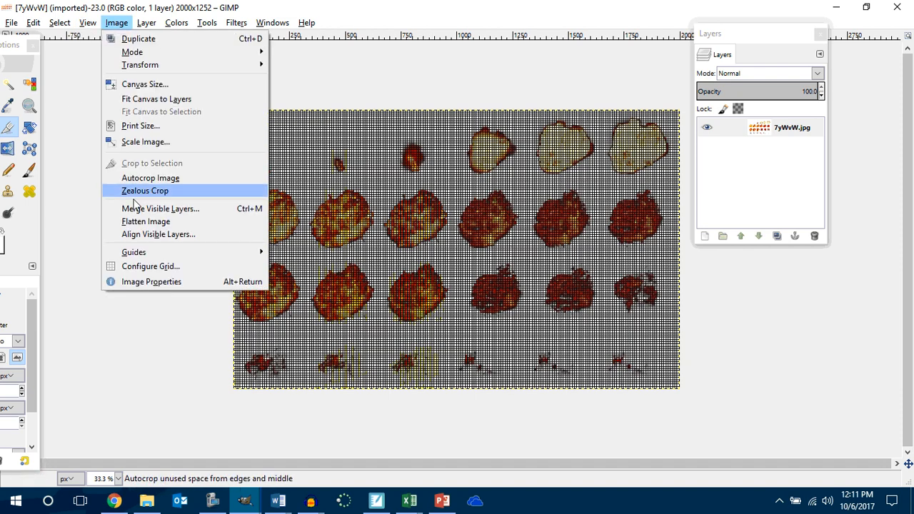
{"action": "left_click", "coordinate": [132, 266]}
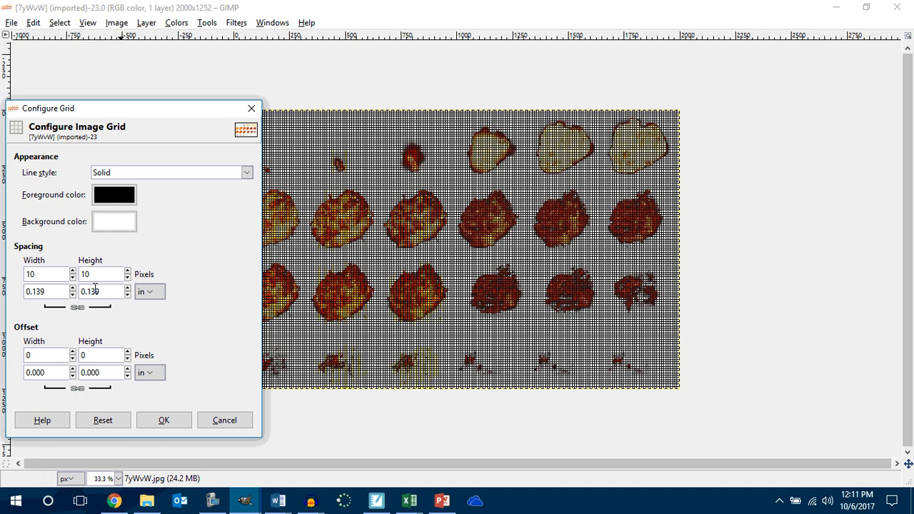
{"action": "left_click", "coordinate": [129, 272]}
{"action": "left_click", "coordinate": [128, 272]}
{"action": "left_click", "coordinate": [128, 272]}
{"action": "left_click", "coordinate": [128, 272]}
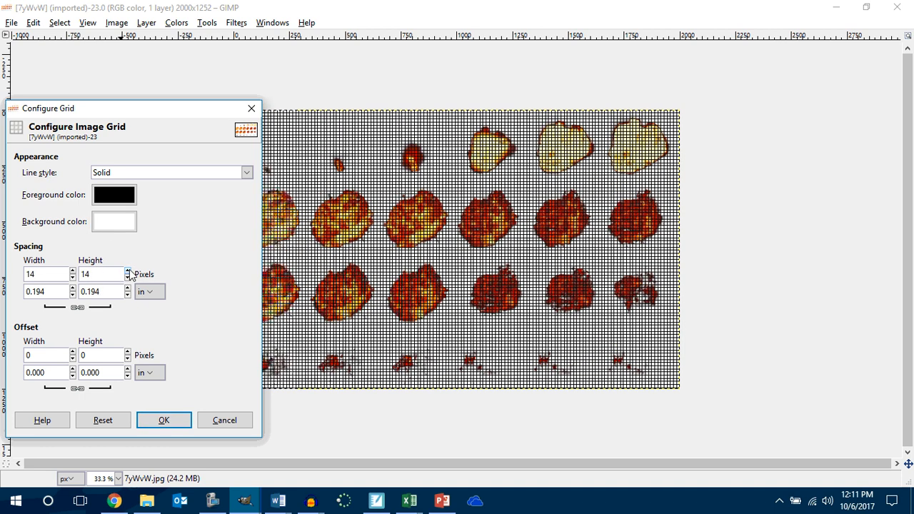
{"action": "left_click", "coordinate": [128, 272]}
{"action": "left_click", "coordinate": [128, 272]}
{"action": "left_click", "coordinate": [128, 272]}
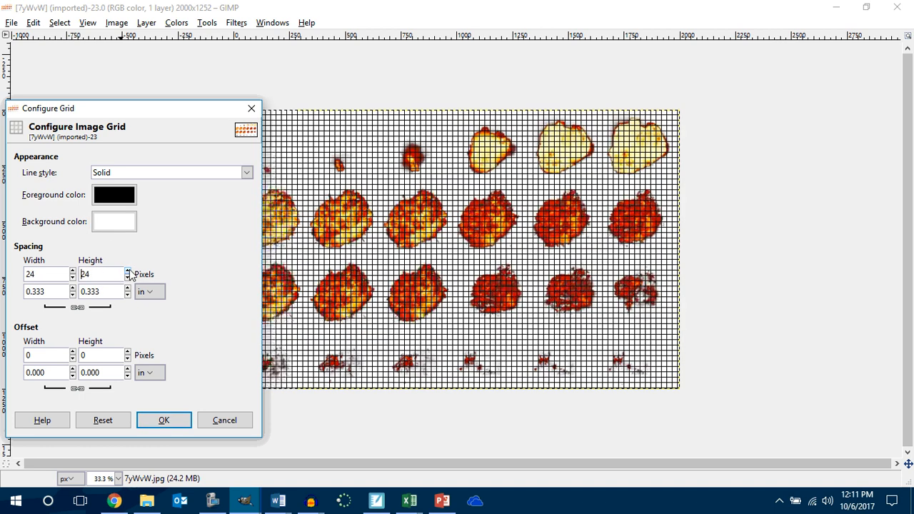
{"action": "left_click", "coordinate": [128, 272]}
{"action": "left_click", "coordinate": [128, 272]}
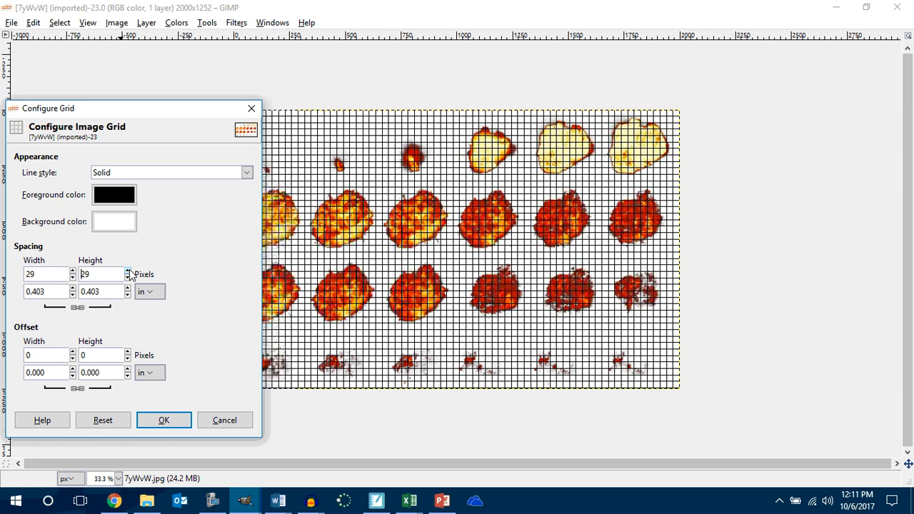
{"action": "left_click", "coordinate": [128, 273]}
{"action": "left_click", "coordinate": [128, 273]}
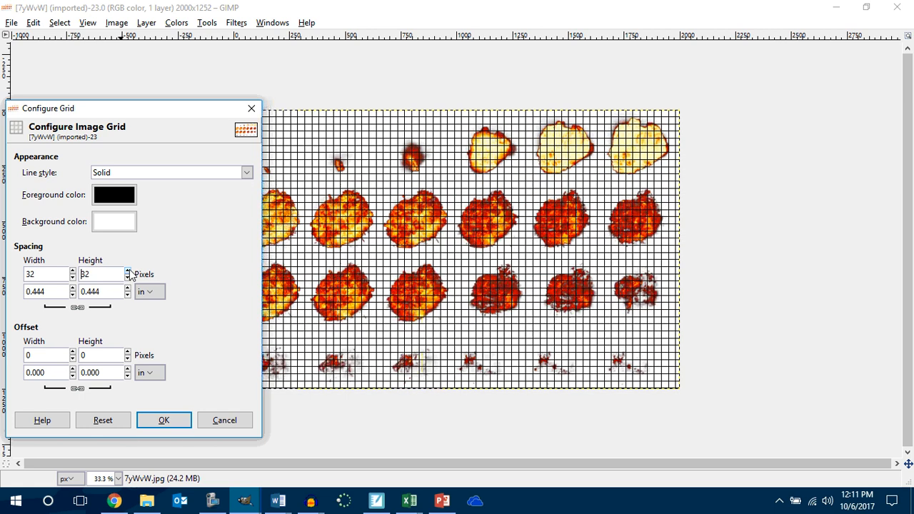
{"action": "left_click", "coordinate": [128, 273]}
{"action": "left_click", "coordinate": [128, 273]}
{"action": "left_click", "coordinate": [128, 273]}
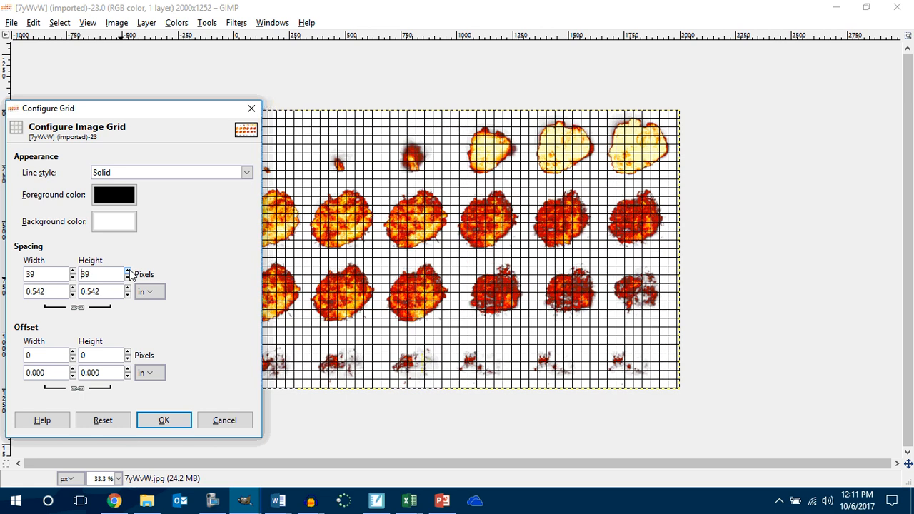
{"action": "left_click", "coordinate": [128, 272]}
{"action": "left_click", "coordinate": [128, 273]}
{"action": "left_click", "coordinate": [128, 272]}
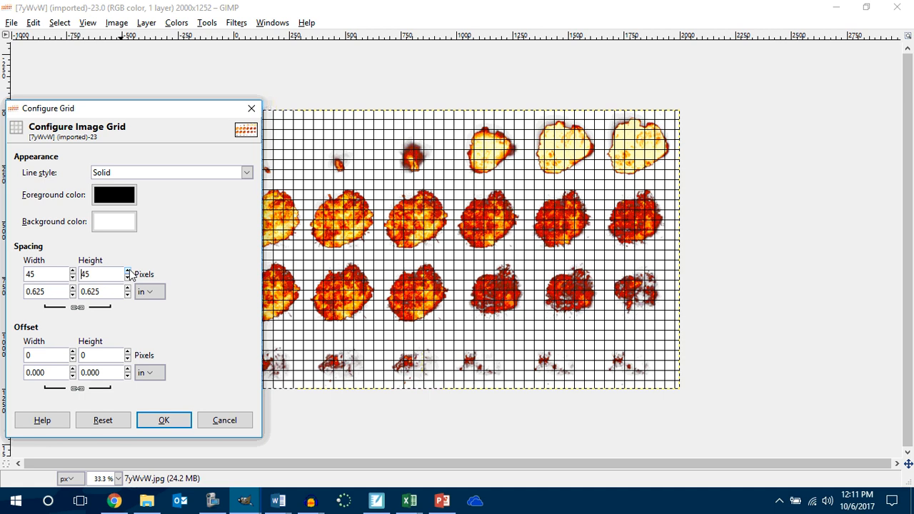
{"action": "left_click", "coordinate": [128, 272]}
{"action": "left_click", "coordinate": [127, 273]}
{"action": "left_click", "coordinate": [128, 273]}
{"action": "left_click", "coordinate": [128, 273]}
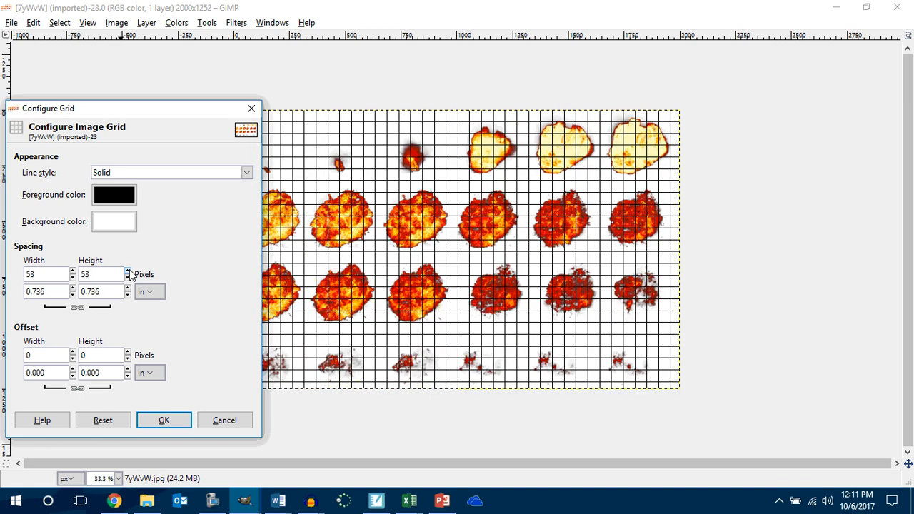
{"action": "left_click", "coordinate": [128, 273]}
{"action": "left_click", "coordinate": [128, 273]}
{"action": "left_click", "coordinate": [128, 272]}
{"action": "left_click", "coordinate": [128, 273]}
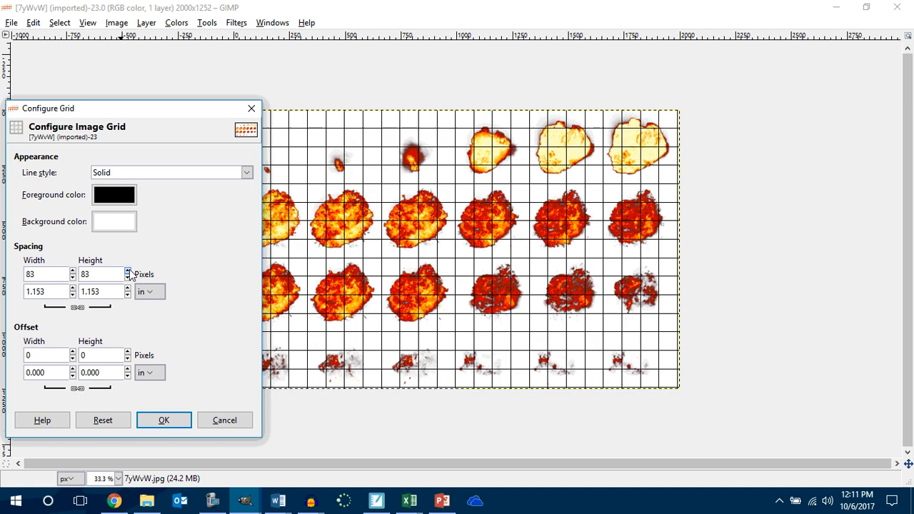
{"action": "left_click_drag", "start_coordinate": [129, 272], "coordinate": [131, 276]}
{"action": "left_click_drag", "start_coordinate": [168, 111], "coordinate": [135, 111]}
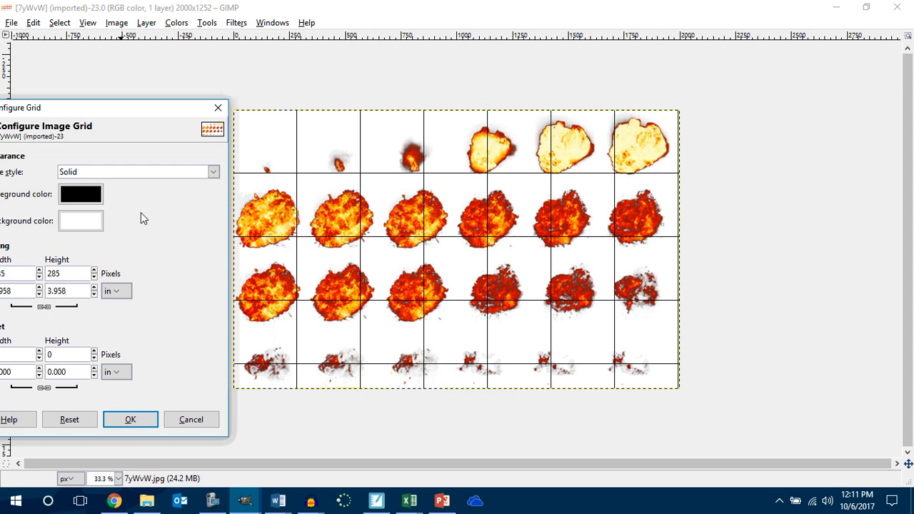
Raise the linked grid spacing to 316 by 316 pixels over the explosion sheet.
{"action": "left_click_drag", "start_coordinate": [93, 274], "coordinate": [94, 273]}
{"action": "left_click", "coordinate": [93, 274]}
{"action": "left_click", "coordinate": [94, 274]}
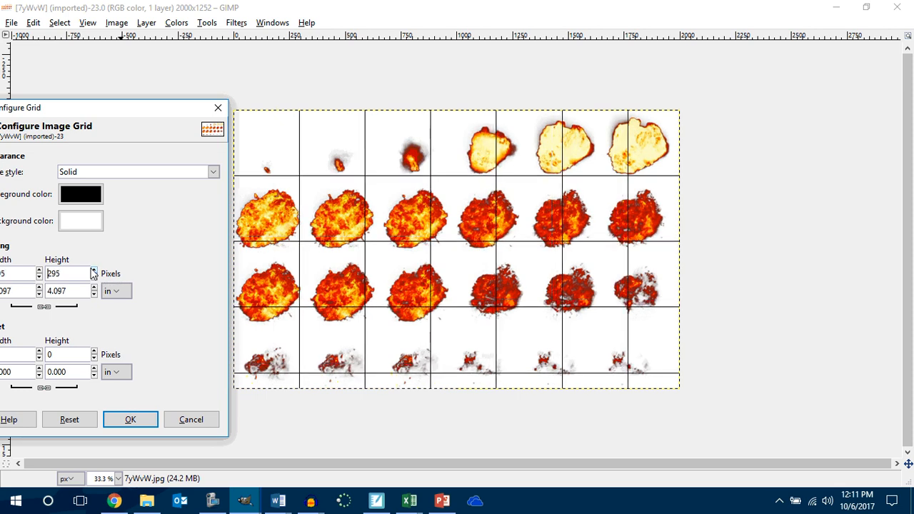
{"action": "left_click", "coordinate": [94, 274]}
{"action": "left_click", "coordinate": [93, 273]}
{"action": "left_click", "coordinate": [94, 273]}
{"action": "left_click", "coordinate": [94, 273]}
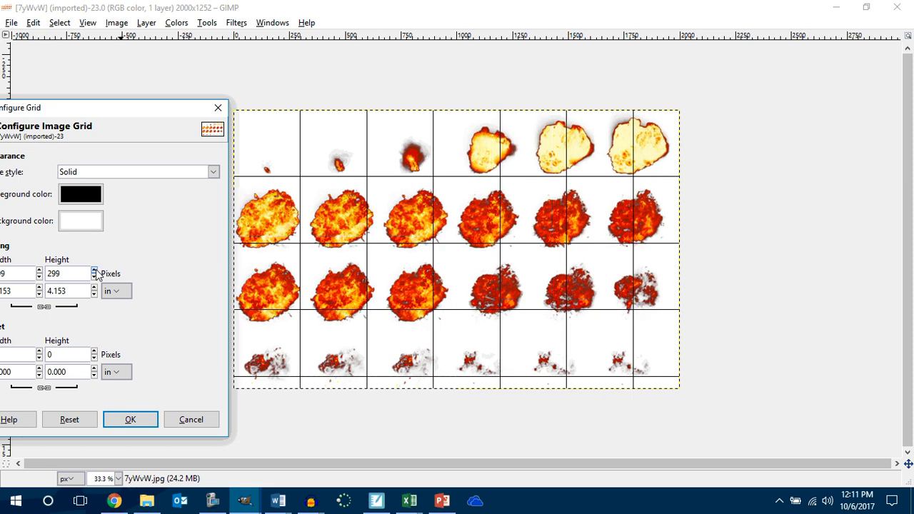
{"action": "left_click", "coordinate": [94, 274]}
{"action": "left_click", "coordinate": [93, 273]}
{"action": "left_click", "coordinate": [93, 274]}
{"action": "left_click", "coordinate": [93, 273]}
{"action": "left_click", "coordinate": [93, 273]}
{"action": "left_click", "coordinate": [93, 273]}
{"action": "left_click", "coordinate": [94, 273]}
{"action": "left_click", "coordinate": [93, 273]}
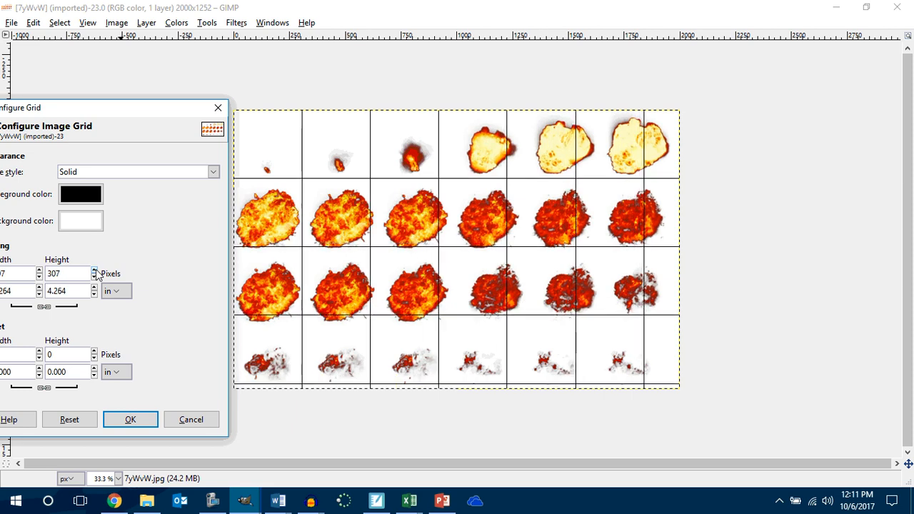
{"action": "left_click", "coordinate": [93, 273]}
{"action": "left_click", "coordinate": [94, 273]}
{"action": "left_click", "coordinate": [93, 273]}
{"action": "left_click", "coordinate": [94, 274]}
{"action": "left_click", "coordinate": [93, 273]}
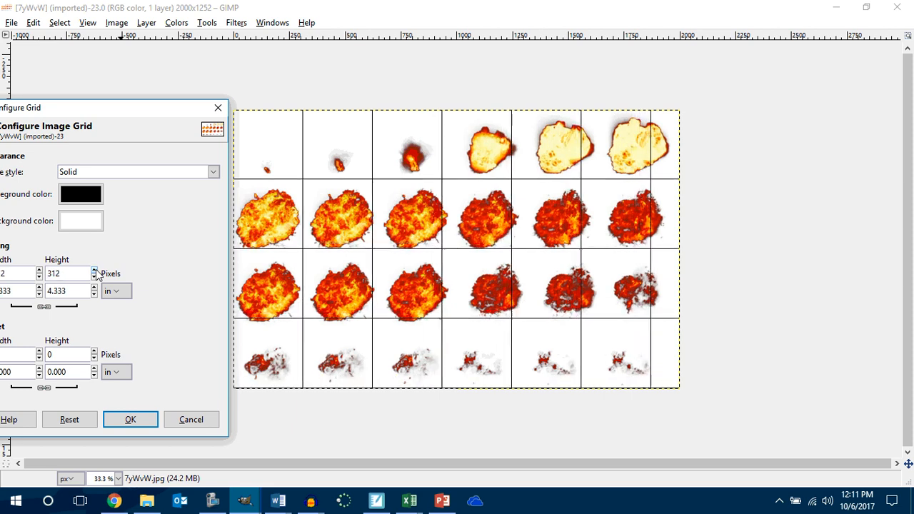
{"action": "left_click", "coordinate": [93, 273]}
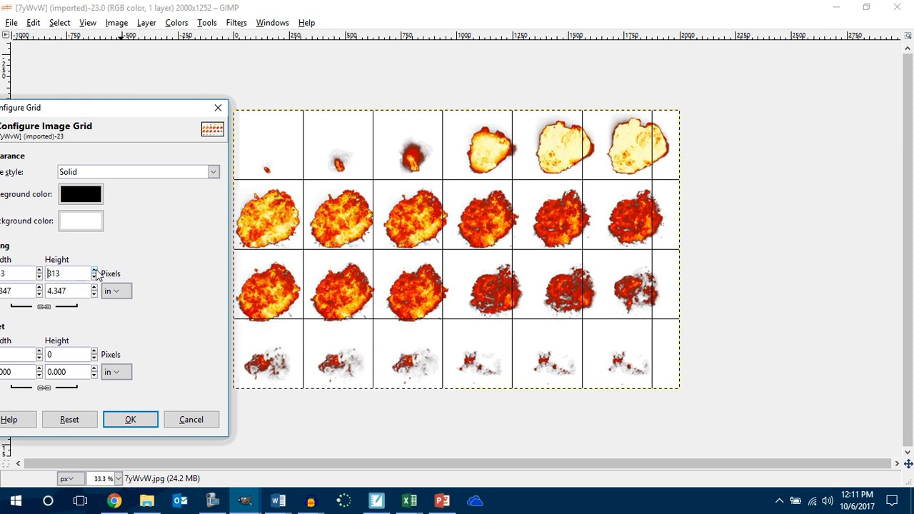
{"action": "left_click", "coordinate": [94, 274]}
{"action": "left_click", "coordinate": [93, 273]}
{"action": "left_click", "coordinate": [94, 274]}
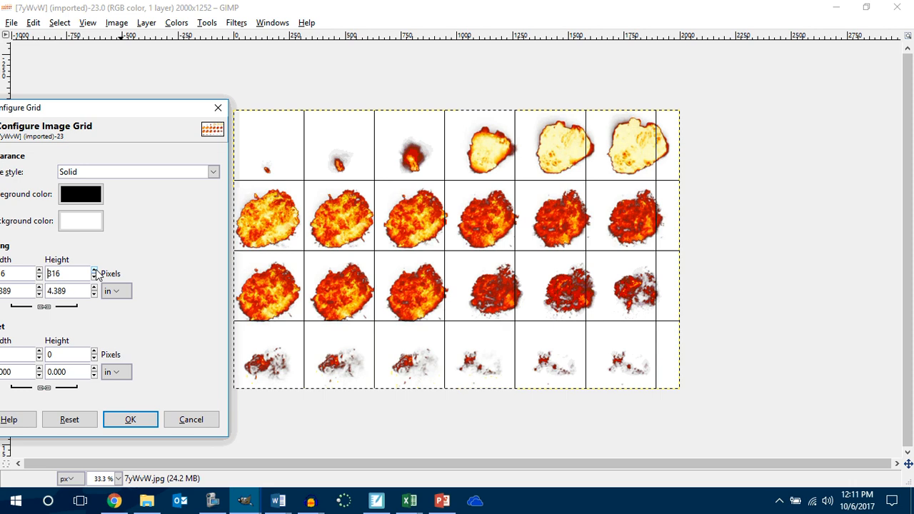
Fine-tune the linked grid spacing to 312 by 312 pixels to fit the four explosion rows.
{"action": "left_click", "coordinate": [94, 277]}
{"action": "left_click", "coordinate": [94, 277]}
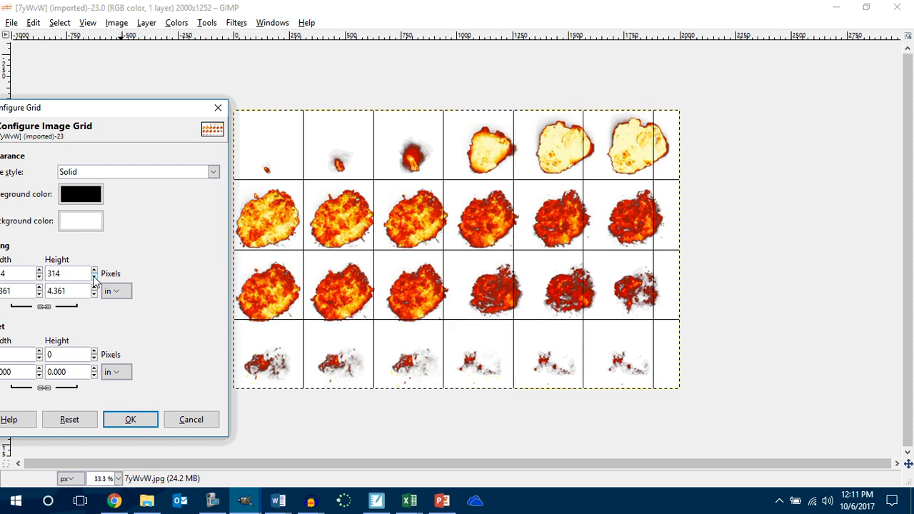
{"action": "left_click", "coordinate": [94, 277]}
{"action": "left_click", "coordinate": [94, 277]}
{"action": "left_click", "coordinate": [94, 277]}
{"action": "left_click", "coordinate": [94, 277]}
{"action": "left_click", "coordinate": [95, 271]}
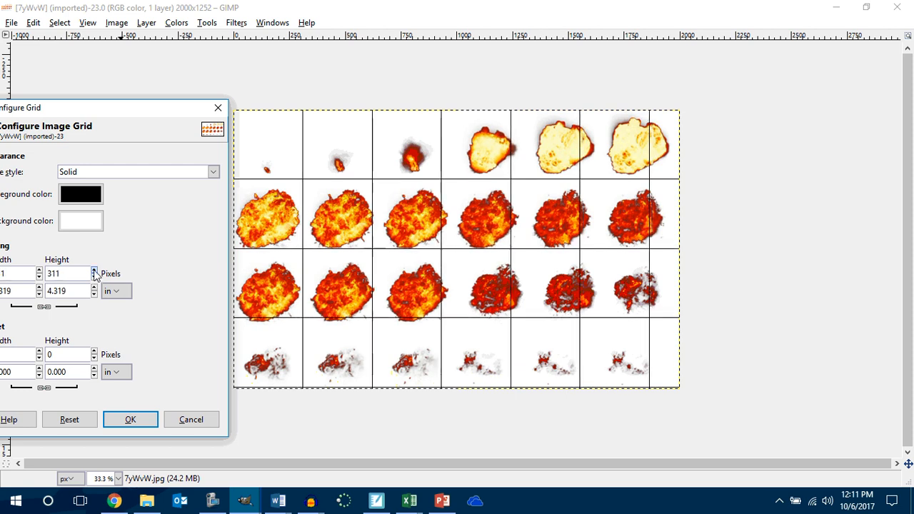
{"action": "left_click", "coordinate": [94, 272]}
{"action": "left_click", "coordinate": [94, 271]}
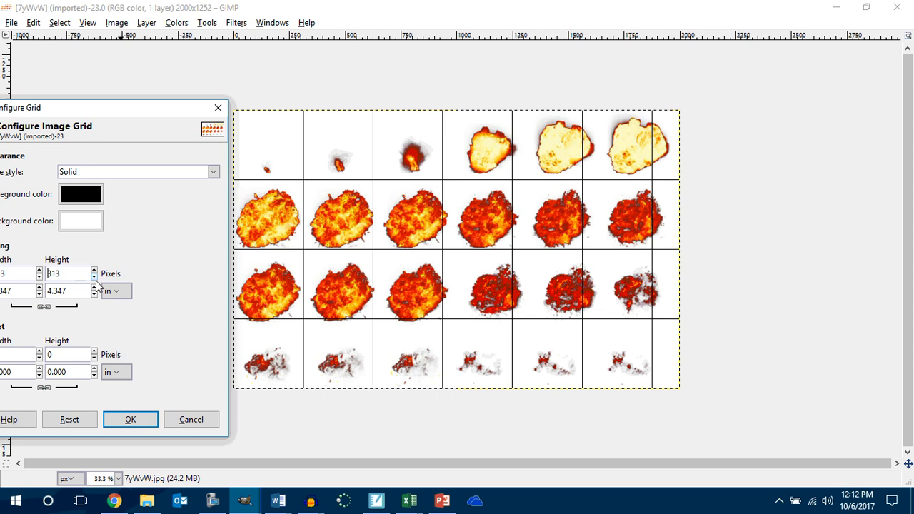
{"action": "left_click", "coordinate": [94, 277]}
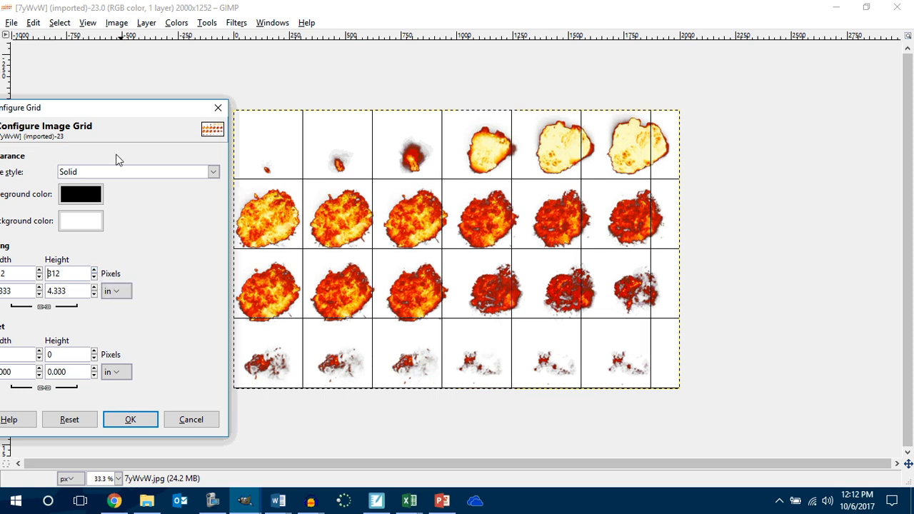
Bring the grid settings fully into view, unlink the spacing values, and set only the spacing width to 333 pixels.
{"action": "left_click_drag", "start_coordinate": [128, 115], "coordinate": [173, 109]}
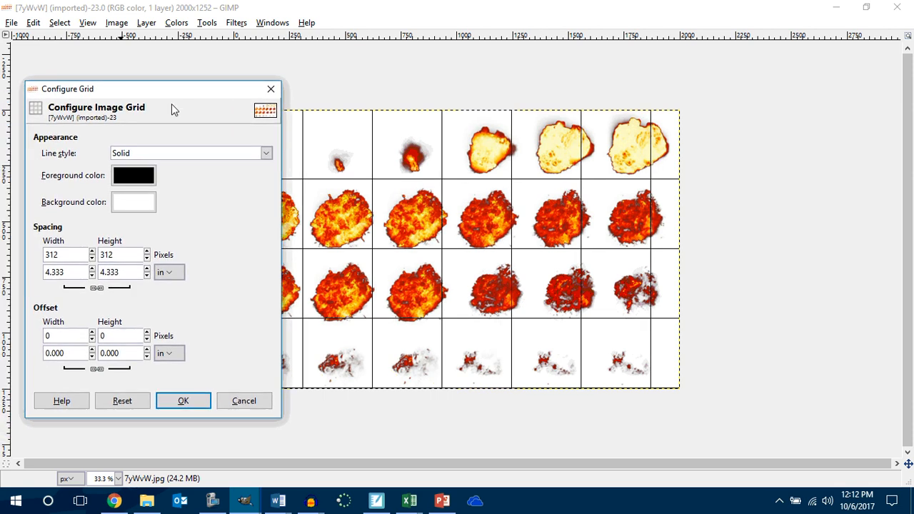
{"action": "left_click", "coordinate": [95, 288]}
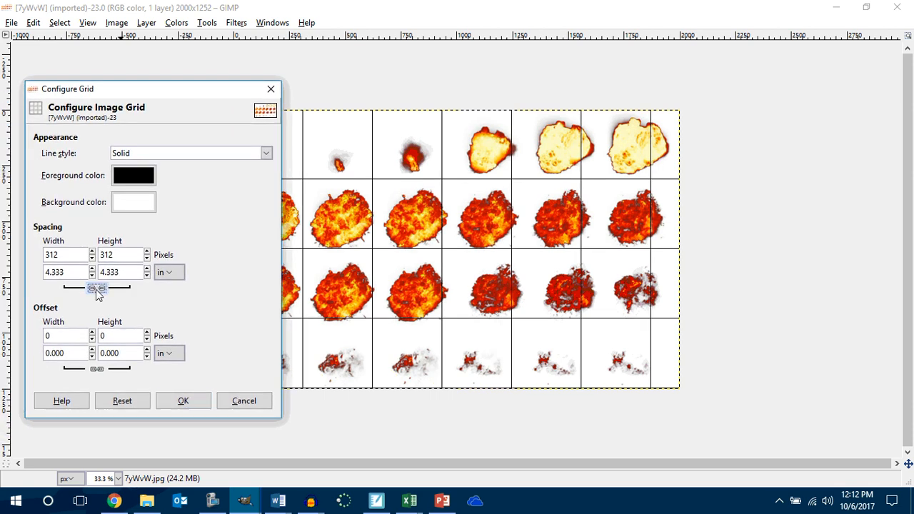
{"action": "left_click", "coordinate": [92, 252]}
{"action": "left_click", "coordinate": [92, 253]}
{"action": "left_click", "coordinate": [92, 253]}
{"action": "left_click", "coordinate": [92, 253]}
{"action": "left_click", "coordinate": [92, 253]}
{"action": "left_click", "coordinate": [92, 252]}
{"action": "left_click", "coordinate": [92, 252]}
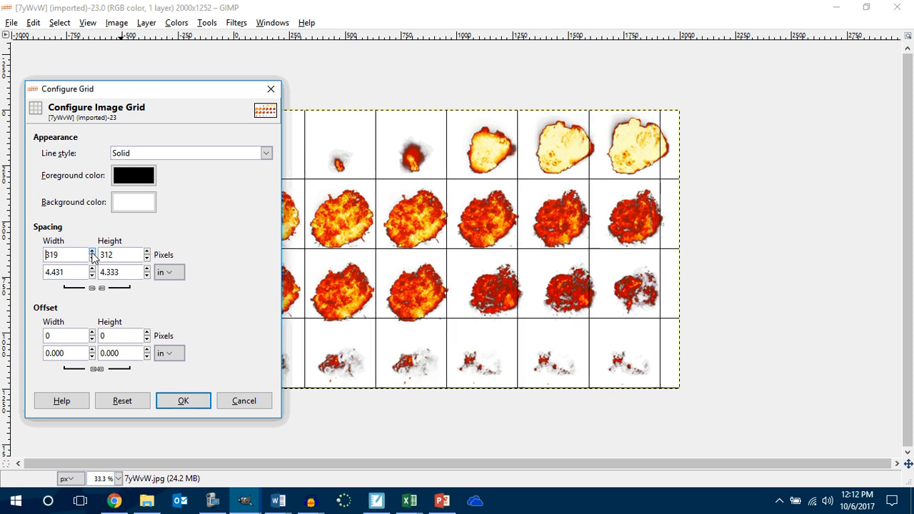
{"action": "left_click", "coordinate": [92, 253]}
{"action": "left_click", "coordinate": [92, 253]}
{"action": "left_click", "coordinate": [92, 253]}
{"action": "left_click", "coordinate": [92, 253]}
{"action": "left_click", "coordinate": [92, 253]}
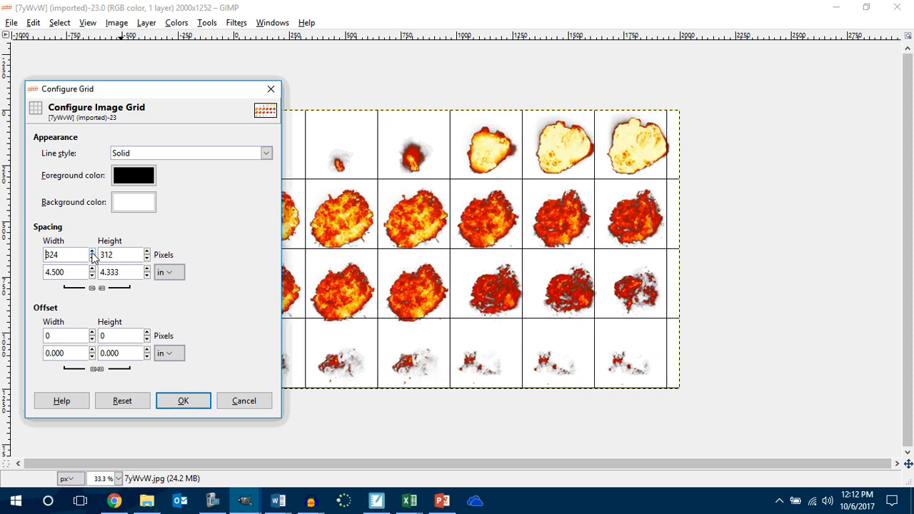
{"action": "left_click", "coordinate": [92, 253]}
{"action": "left_click", "coordinate": [92, 253]}
{"action": "left_click", "coordinate": [92, 253]}
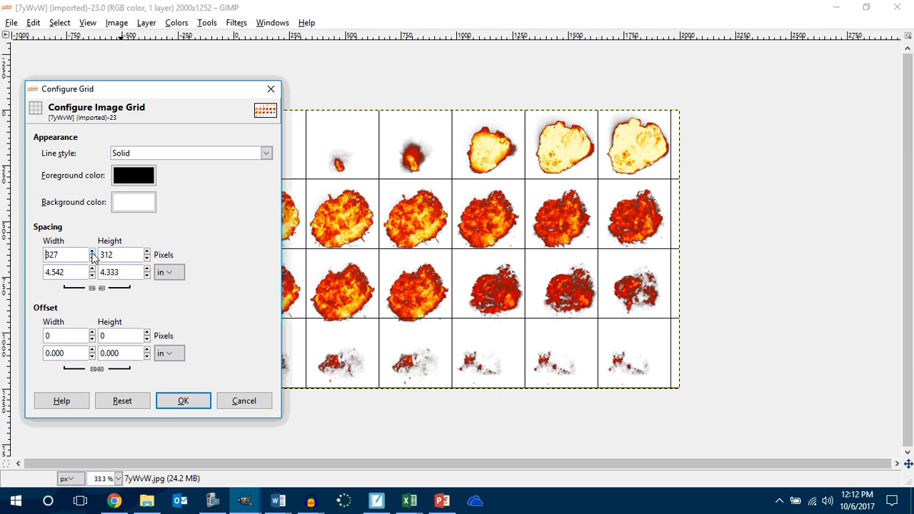
{"action": "left_click", "coordinate": [92, 252]}
{"action": "left_click", "coordinate": [92, 252]}
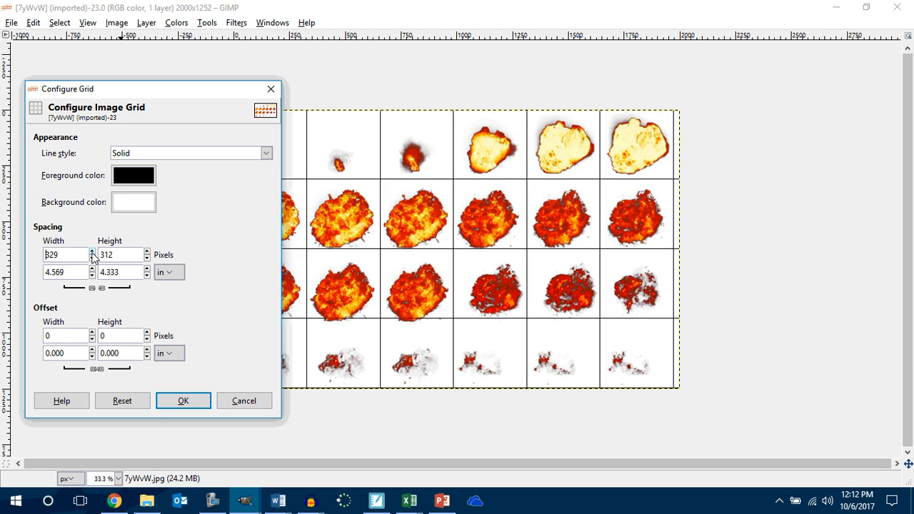
{"action": "left_click", "coordinate": [92, 253]}
{"action": "left_click", "coordinate": [92, 253]}
{"action": "left_click", "coordinate": [92, 253]}
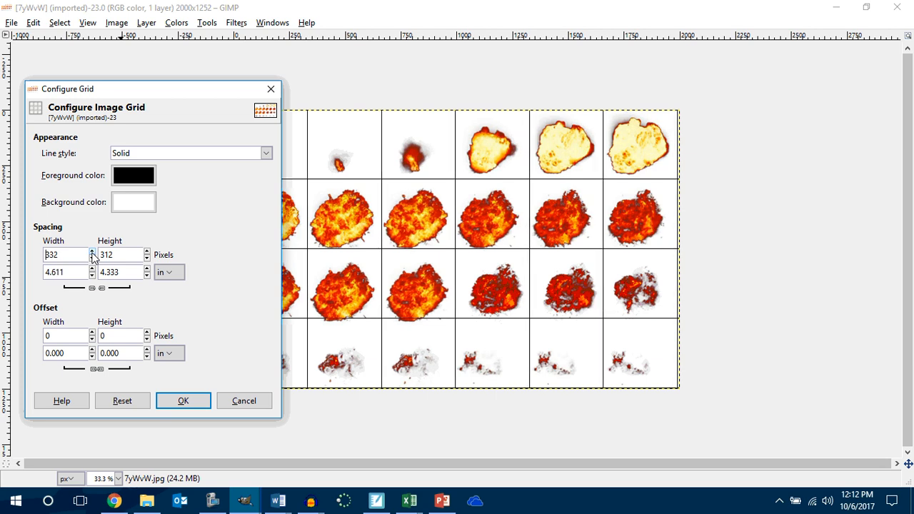
{"action": "left_click", "coordinate": [92, 253]}
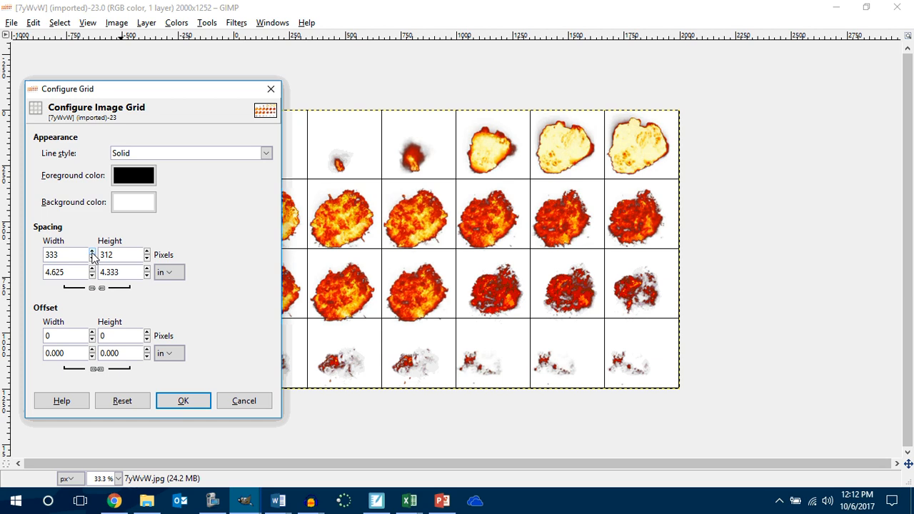
Raise the grid spacing height to 333 pixels so it matches the width.
{"action": "left_click", "coordinate": [147, 252]}
{"action": "left_click", "coordinate": [147, 252]}
{"action": "left_click", "coordinate": [147, 252]}
{"action": "left_click", "coordinate": [147, 252]}
{"action": "left_click", "coordinate": [147, 252]}
{"action": "left_click", "coordinate": [147, 252]}
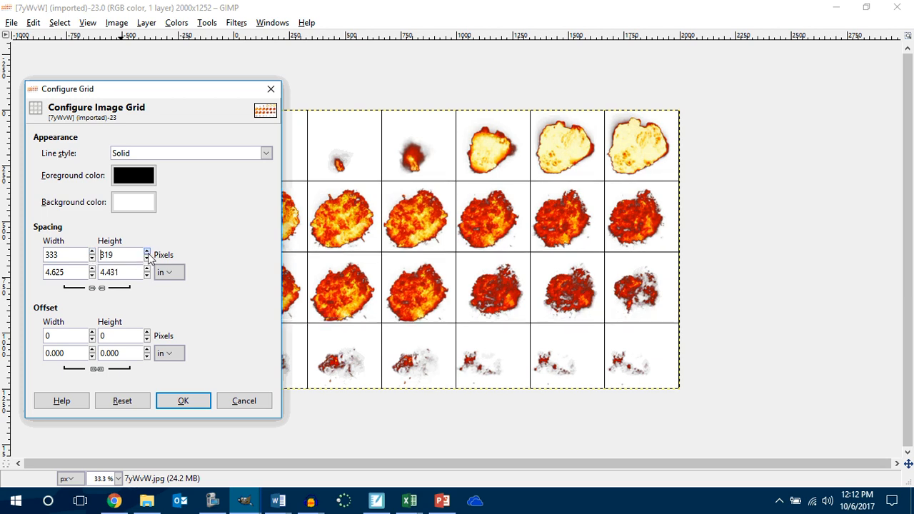
{"action": "left_click", "coordinate": [147, 252]}
{"action": "left_click", "coordinate": [147, 252]}
{"action": "left_click", "coordinate": [147, 252]}
{"action": "left_click", "coordinate": [147, 252]}
{"action": "left_click", "coordinate": [147, 252]}
{"action": "left_click", "coordinate": [147, 252]}
{"action": "left_click", "coordinate": [147, 252]}
{"action": "left_click", "coordinate": [147, 252]}
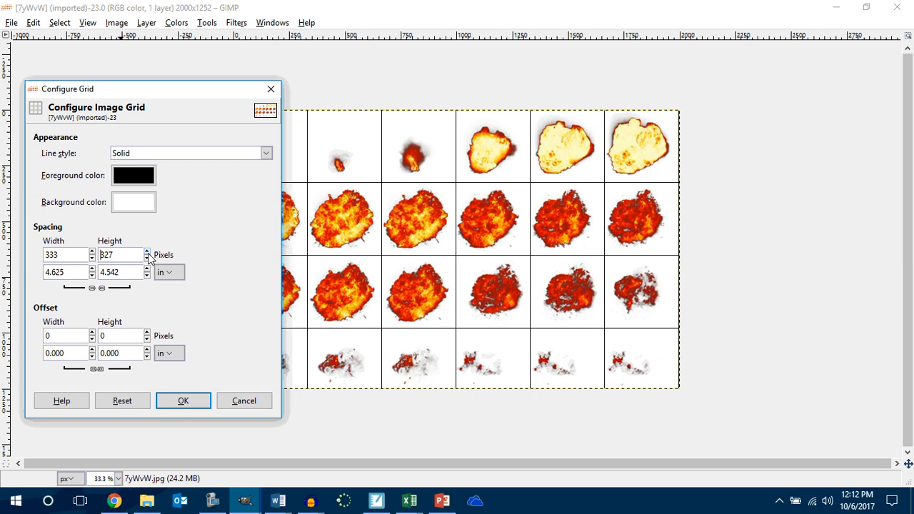
{"action": "left_click", "coordinate": [147, 252]}
{"action": "left_click", "coordinate": [147, 252]}
{"action": "left_click", "coordinate": [147, 252]}
{"action": "left_click", "coordinate": [147, 252]}
{"action": "left_click", "coordinate": [147, 252]}
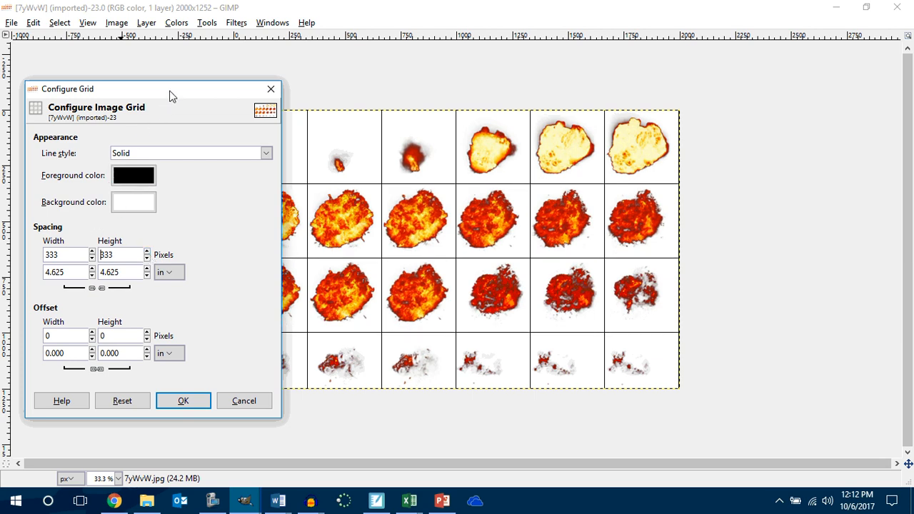
Relink the grid spacing width and height, and move the grid settings clear of the first explosion frames.
{"action": "left_click_drag", "start_coordinate": [170, 97], "coordinate": [40, 96]}
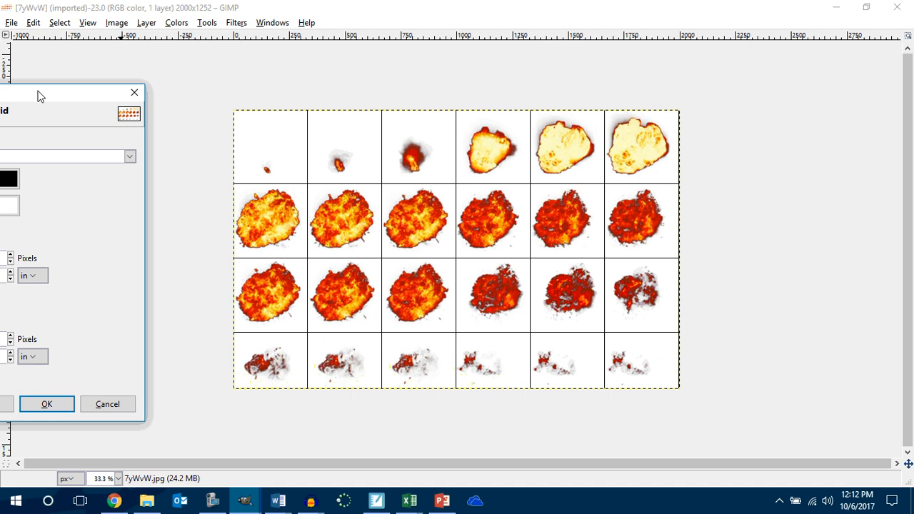
{"action": "left_click_drag", "start_coordinate": [40, 97], "coordinate": [51, 70]}
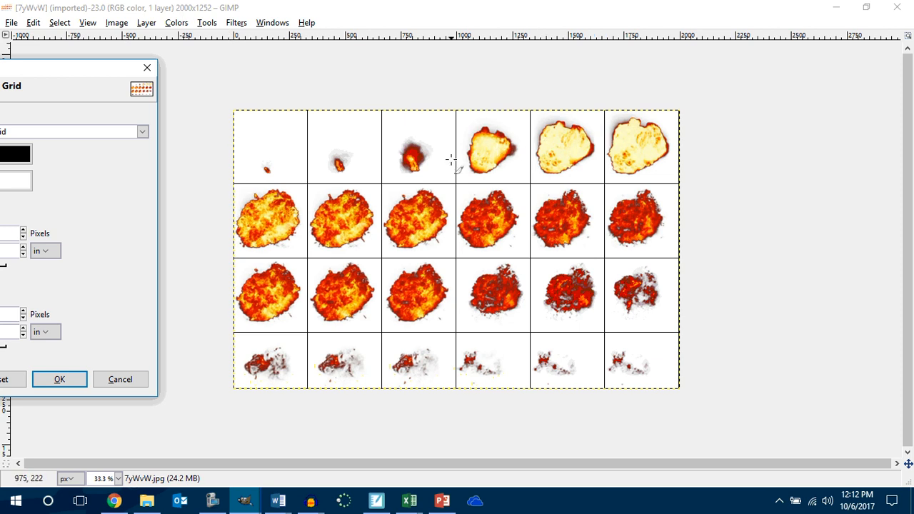
{"action": "left_click_drag", "start_coordinate": [59, 75], "coordinate": [168, 73]}
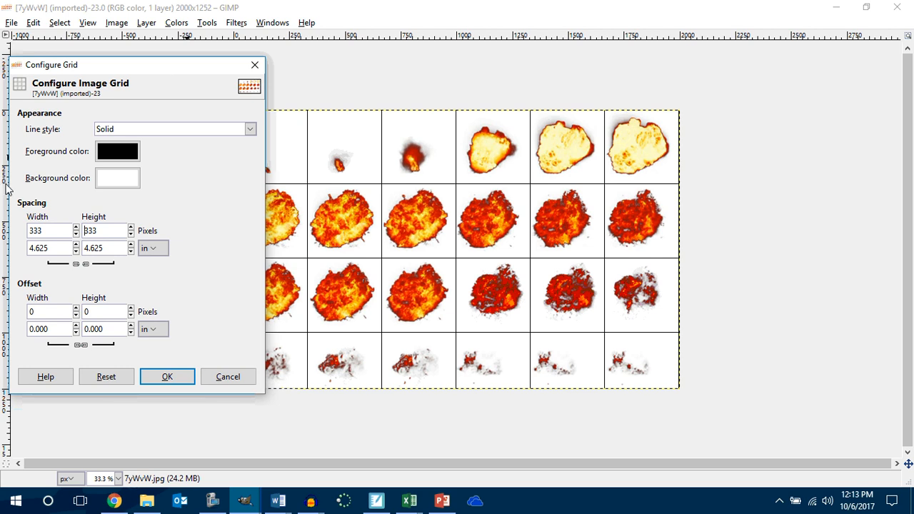
{"action": "left_click", "coordinate": [81, 264]}
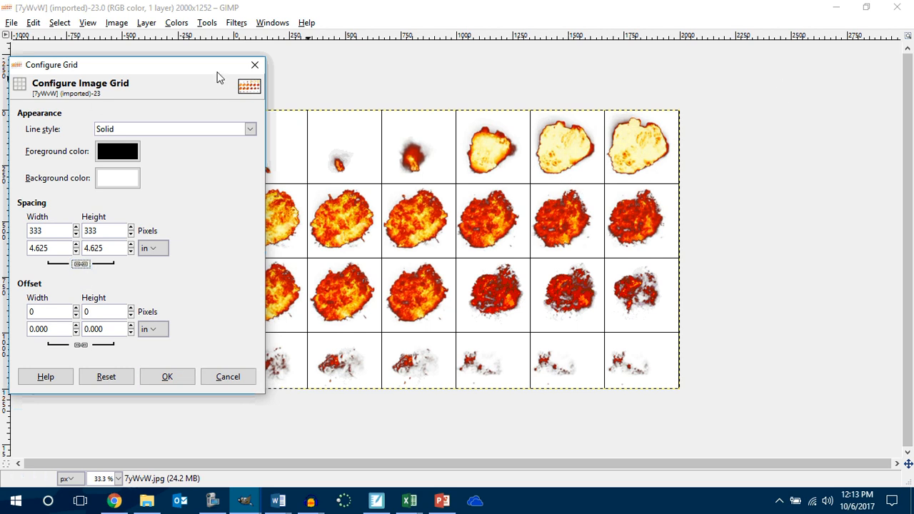
{"action": "left_click_drag", "start_coordinate": [217, 71], "coordinate": [868, 125]}
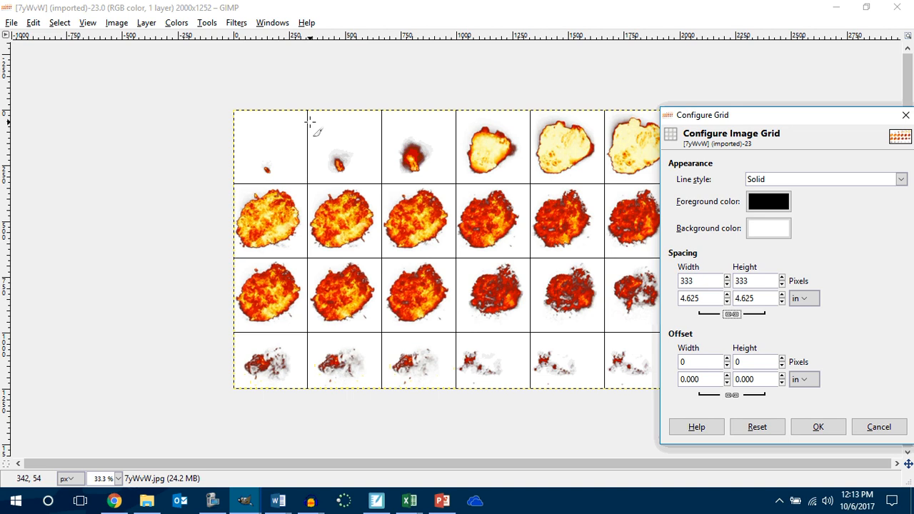
Lower the linked grid spacing to 313 by 313 pixels.
{"action": "left_click", "coordinate": [782, 285]}
{"action": "left_click", "coordinate": [782, 285]}
{"action": "left_click", "coordinate": [782, 285]}
{"action": "left_click", "coordinate": [782, 284]}
{"action": "left_click", "coordinate": [782, 285]}
{"action": "left_click", "coordinate": [782, 285]}
{"action": "left_click", "coordinate": [782, 285]}
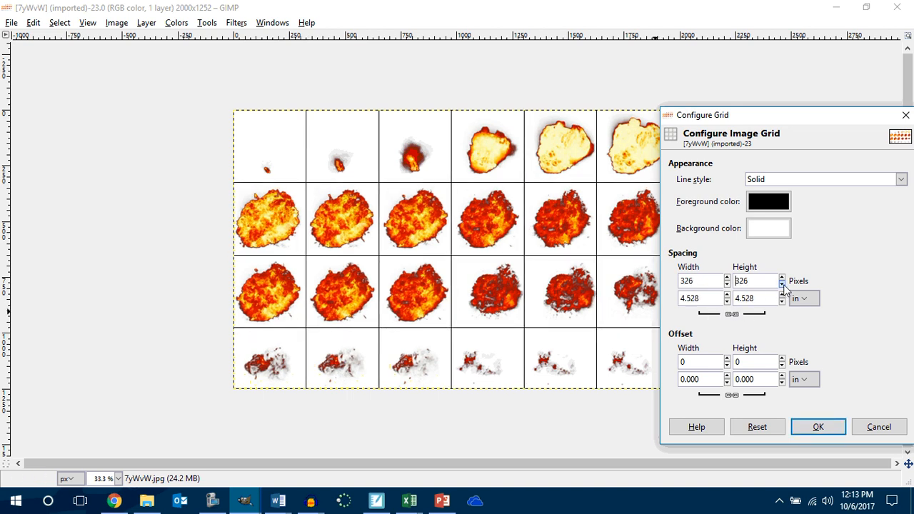
{"action": "left_click", "coordinate": [783, 285]}
{"action": "left_click", "coordinate": [783, 285]}
{"action": "left_click", "coordinate": [782, 284]}
{"action": "left_click", "coordinate": [782, 284]}
{"action": "left_click", "coordinate": [782, 285]}
{"action": "left_click", "coordinate": [782, 284]}
{"action": "left_click", "coordinate": [782, 285]}
{"action": "left_click", "coordinate": [783, 285]}
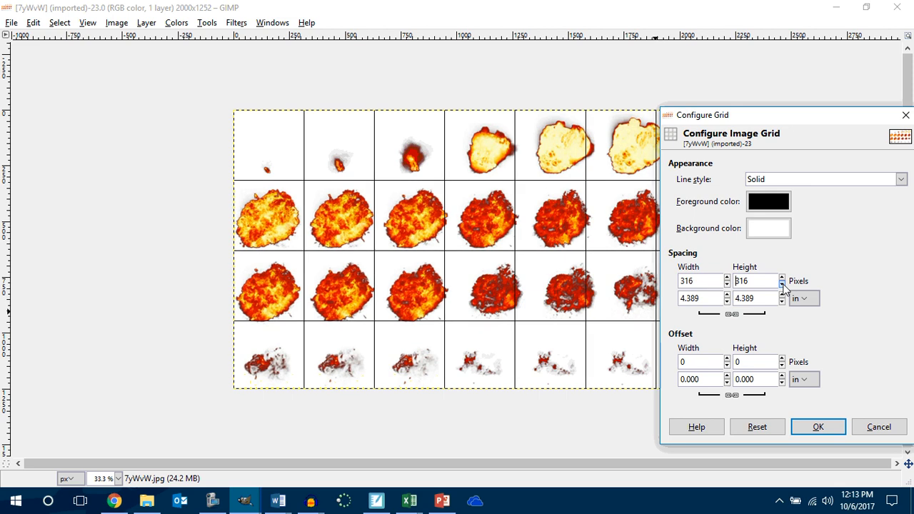
{"action": "left_click", "coordinate": [782, 284]}
{"action": "left_click", "coordinate": [782, 284]}
{"action": "left_click", "coordinate": [782, 285]}
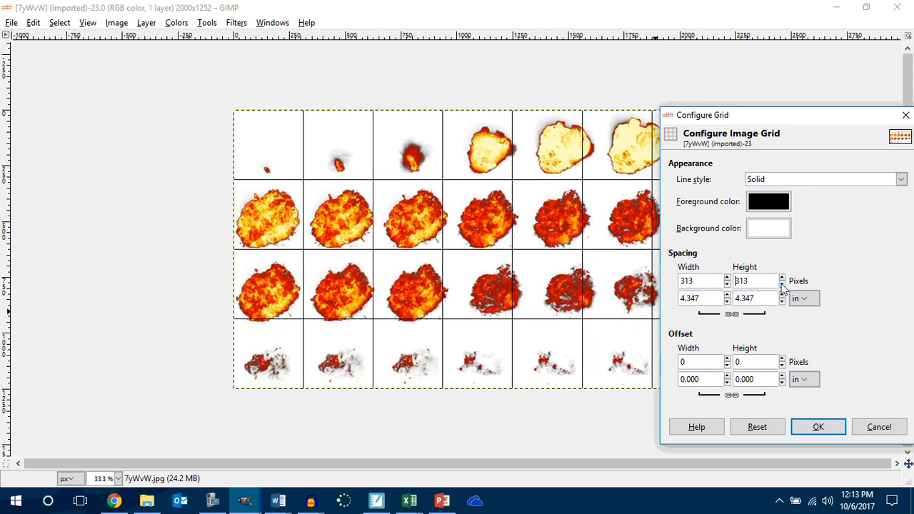
Move the grid settings off the explosion sheet, unlink the spacing, and set its width to 333 pixels, keeping the height at 313.
{"action": "left_click_drag", "start_coordinate": [830, 124], "coordinate": [883, 114]}
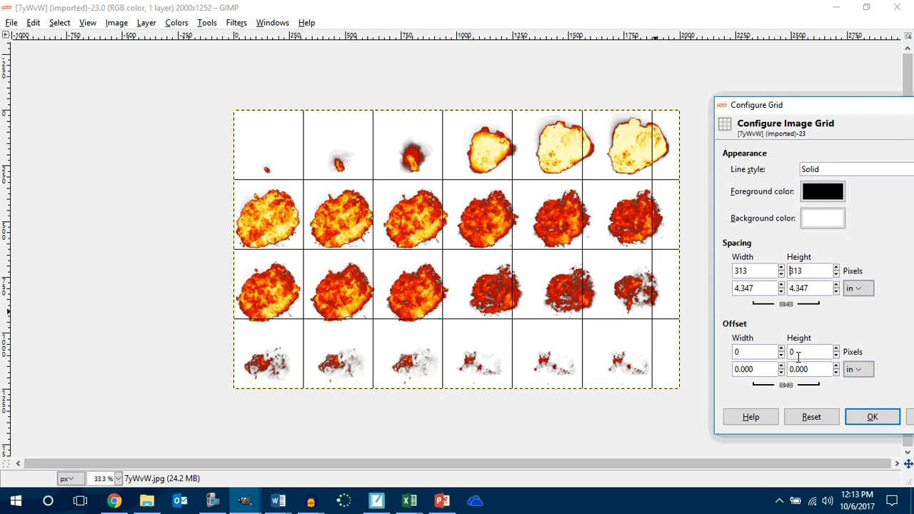
{"action": "left_click", "coordinate": [785, 304]}
{"action": "left_click", "coordinate": [782, 269]}
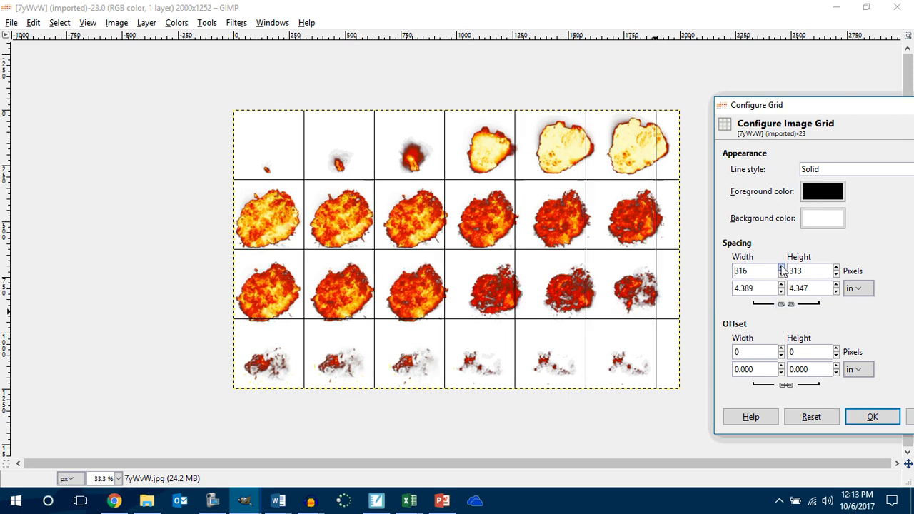
{"action": "left_click", "coordinate": [781, 268]}
{"action": "left_click", "coordinate": [782, 269]}
{"action": "left_click", "coordinate": [781, 268]}
{"action": "left_click", "coordinate": [782, 269]}
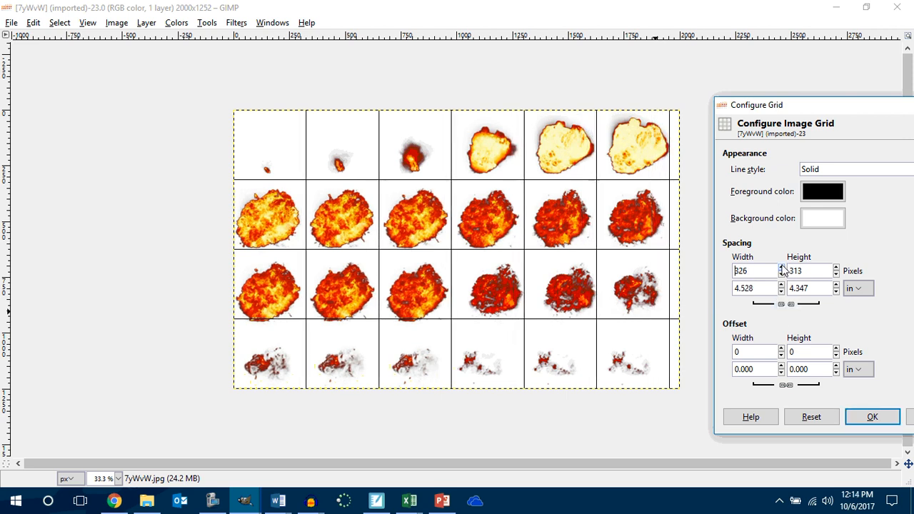
{"action": "left_click", "coordinate": [782, 268]}
{"action": "left_click", "coordinate": [781, 269]}
{"action": "left_click", "coordinate": [781, 268]}
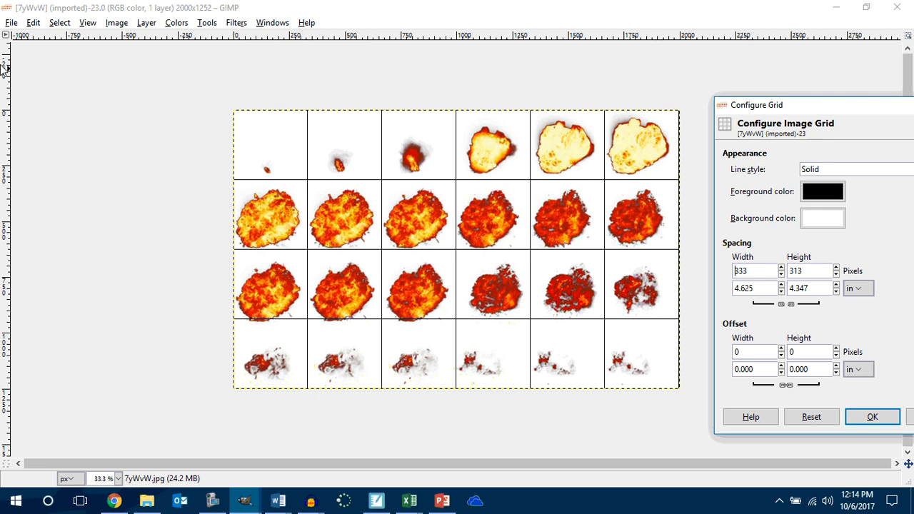
Create a new image 256 pixels wide and 320 pixels high, and maximize its window.
{"action": "left_click", "coordinate": [13, 27]}
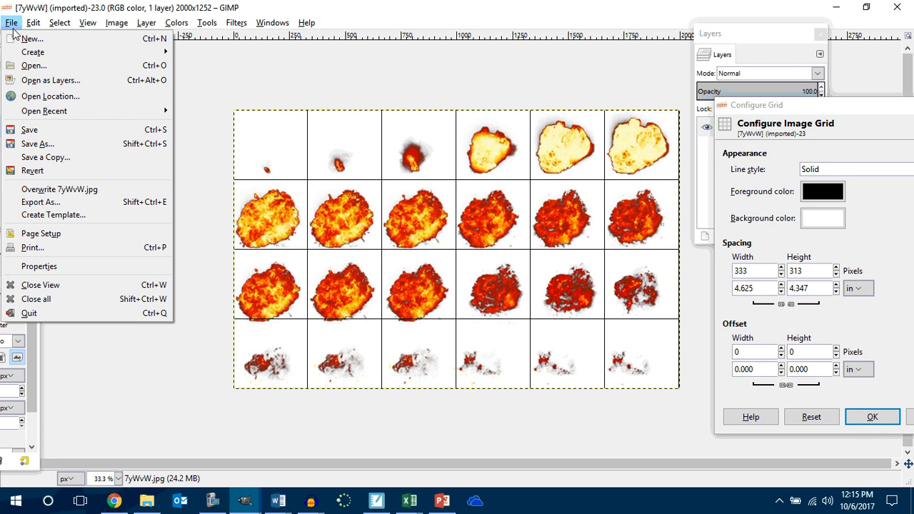
{"action": "left_click", "coordinate": [32, 39]}
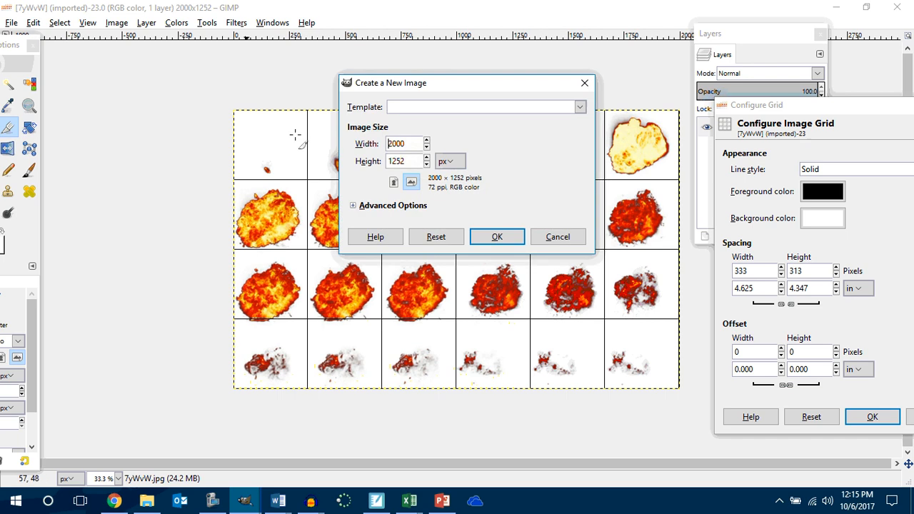
{"action": "double_click", "coordinate": [407, 143]}
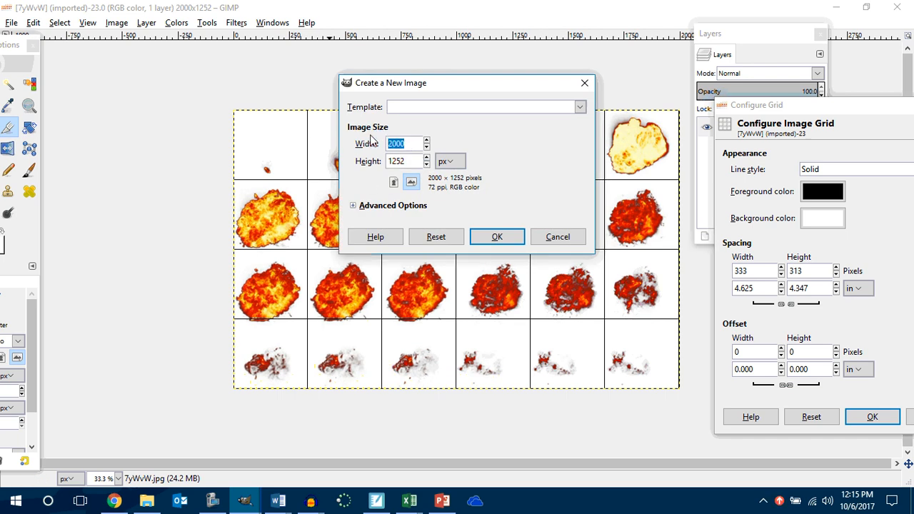
{"action": "type", "text": "256"}
{"action": "key", "text": "Tab"}
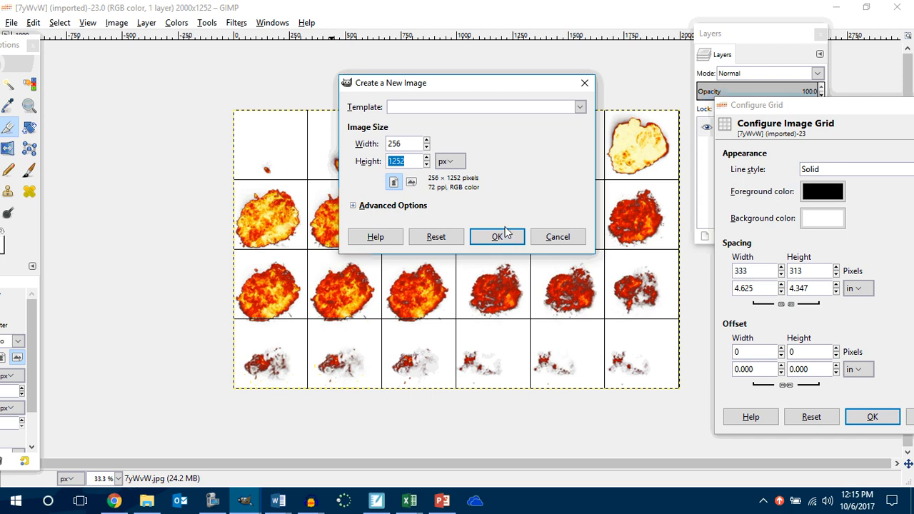
{"action": "type", "text": "320"}
{"action": "left_click", "coordinate": [486, 240]}
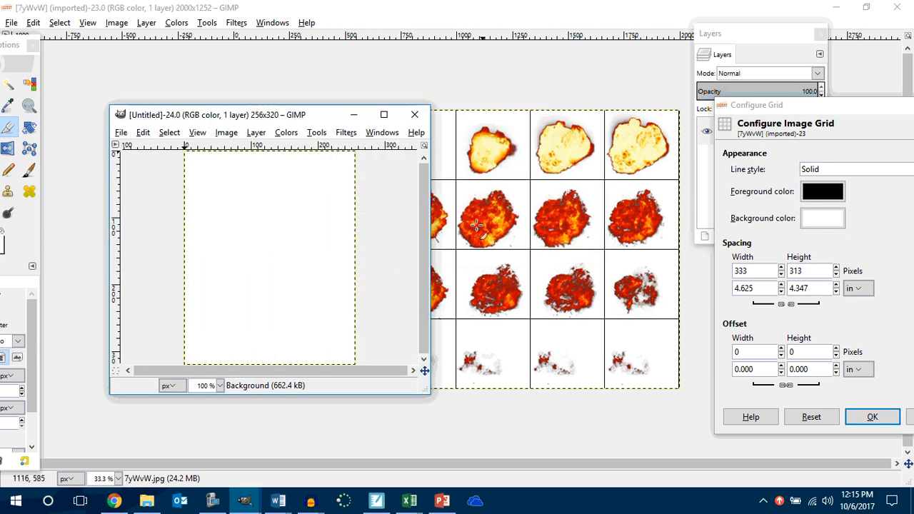
{"action": "left_click", "coordinate": [380, 117]}
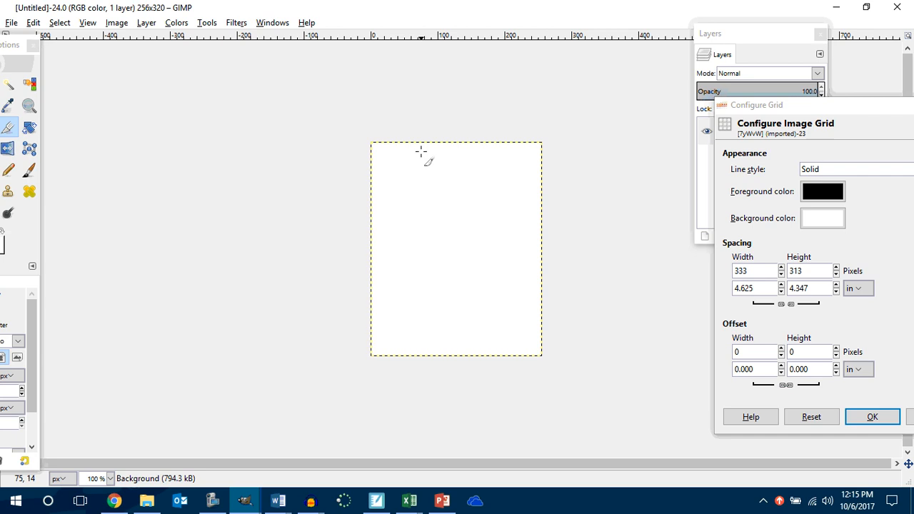
Show the grid on the new blank image.
{"action": "scroll", "coordinate": [452, 176], "scroll_direction": "up", "scroll_amount": 1}
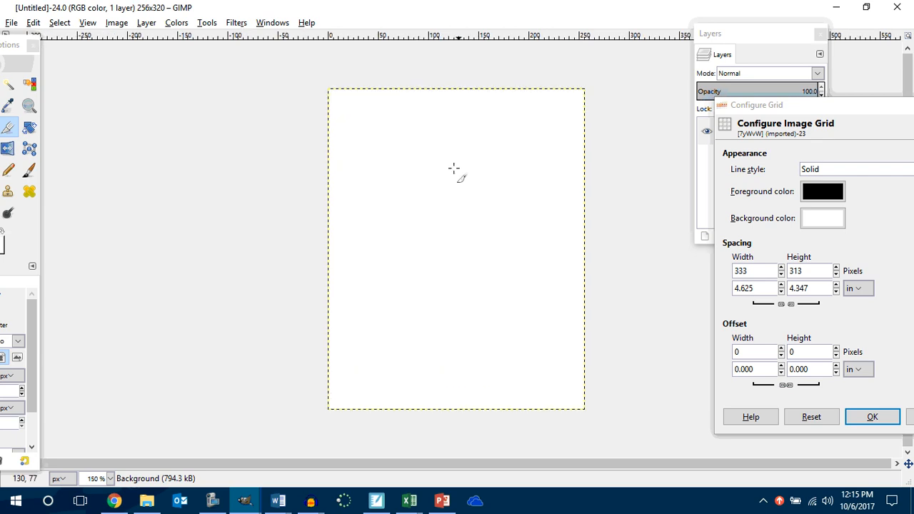
{"action": "left_click", "coordinate": [88, 23]}
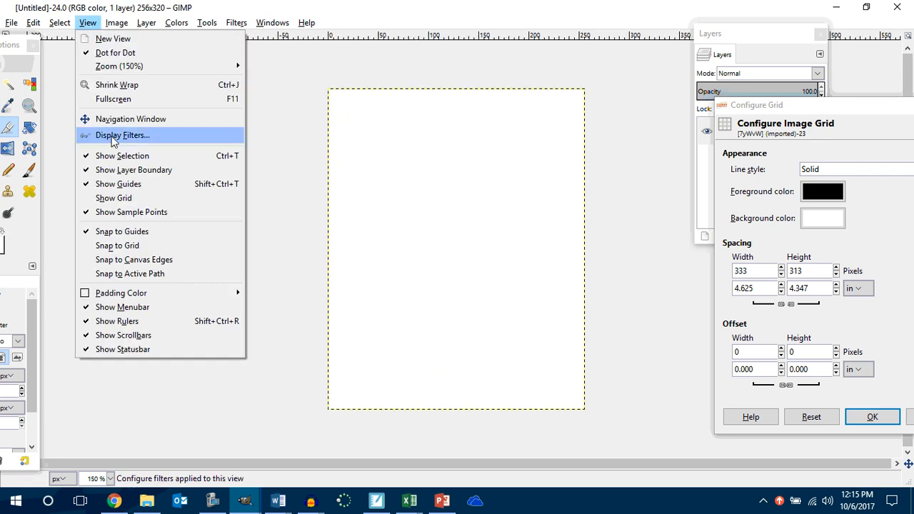
{"action": "left_click", "coordinate": [110, 198]}
{"action": "left_click", "coordinate": [118, 23]}
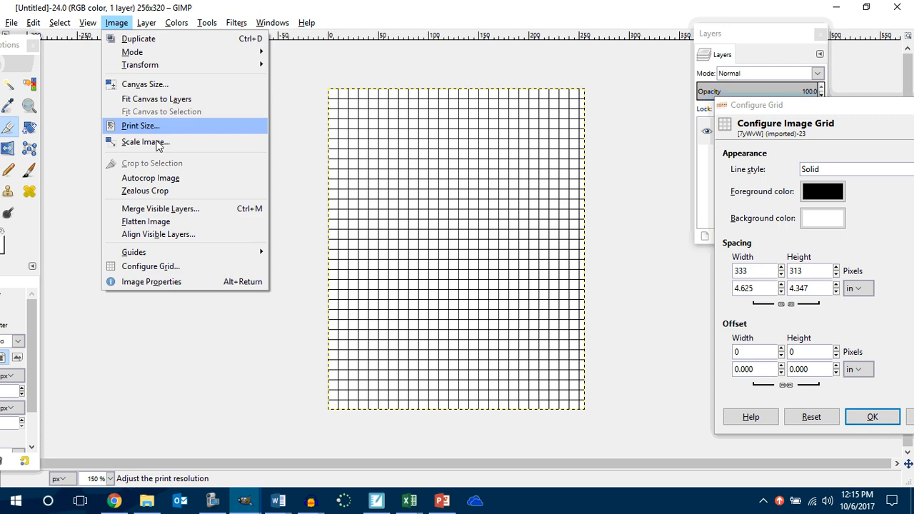
{"action": "left_click", "coordinate": [179, 281]}
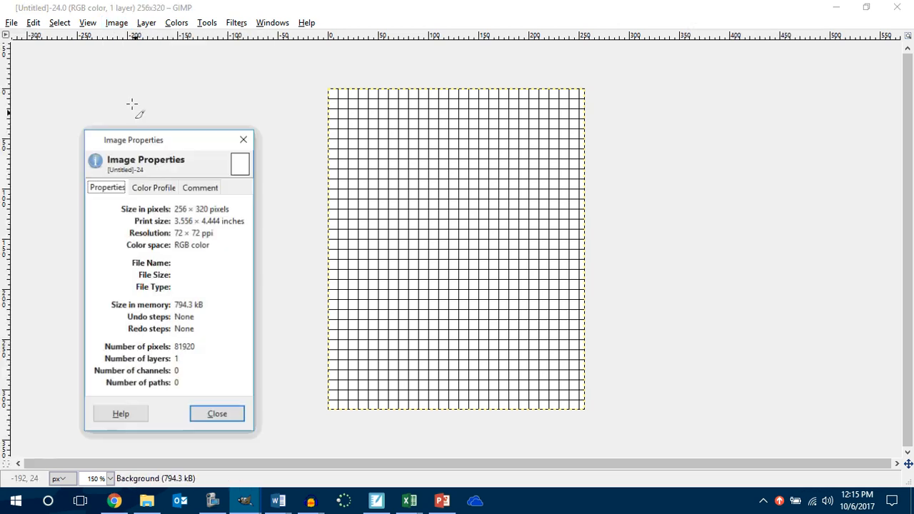
{"action": "left_click", "coordinate": [240, 139]}
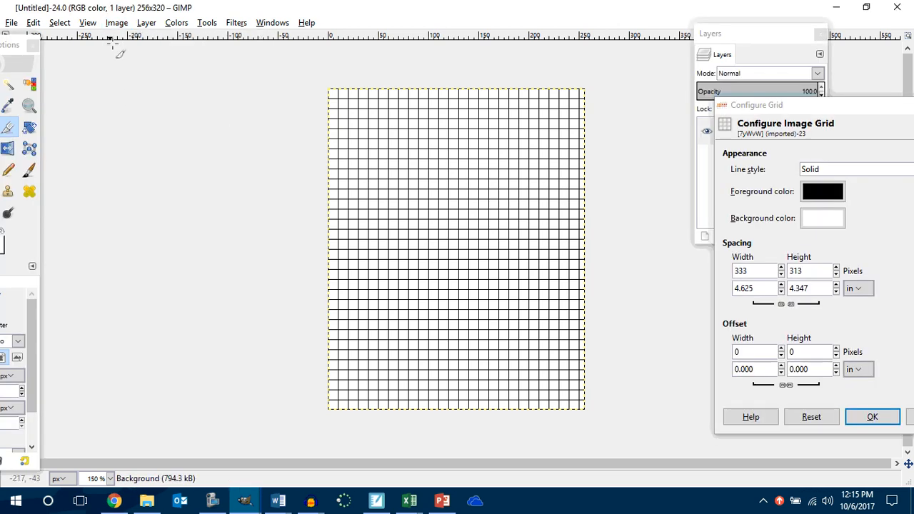
Set the new image's grid spacing to 64 by 64 pixels.
{"action": "left_click", "coordinate": [116, 23]}
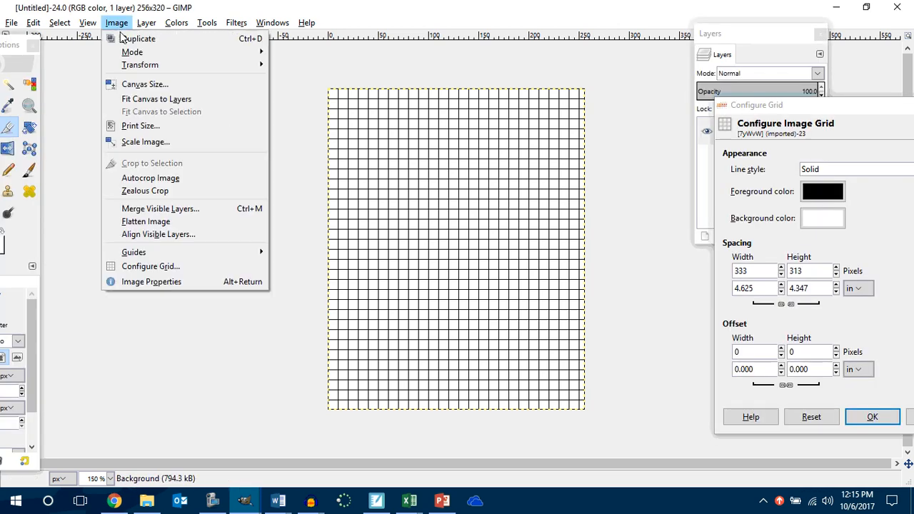
{"action": "left_click", "coordinate": [157, 266]}
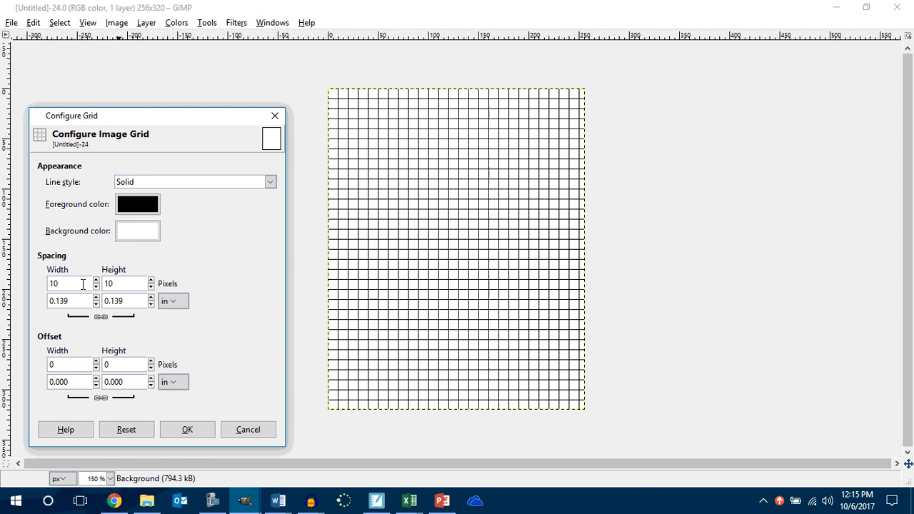
{"action": "left_click_drag", "start_coordinate": [59, 284], "coordinate": [48, 284]}
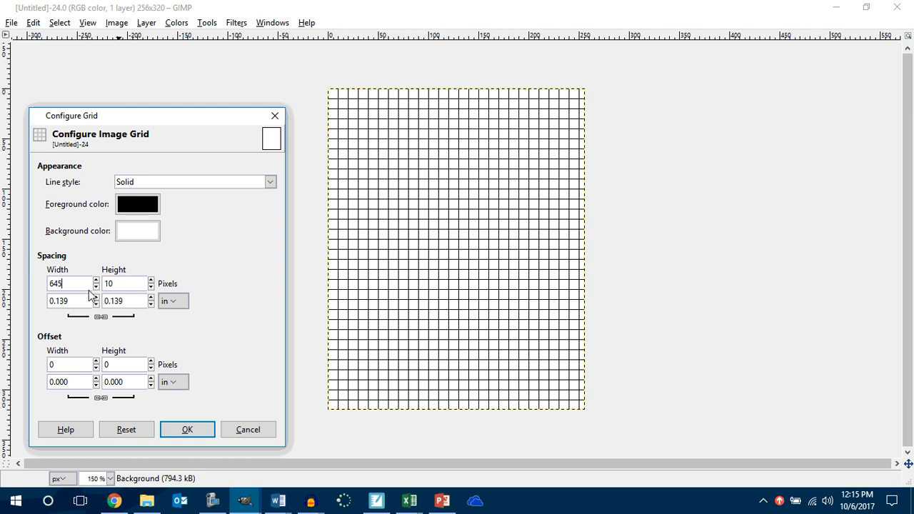
{"action": "double_click", "coordinate": [118, 283]}
{"action": "type", "text": "64"}
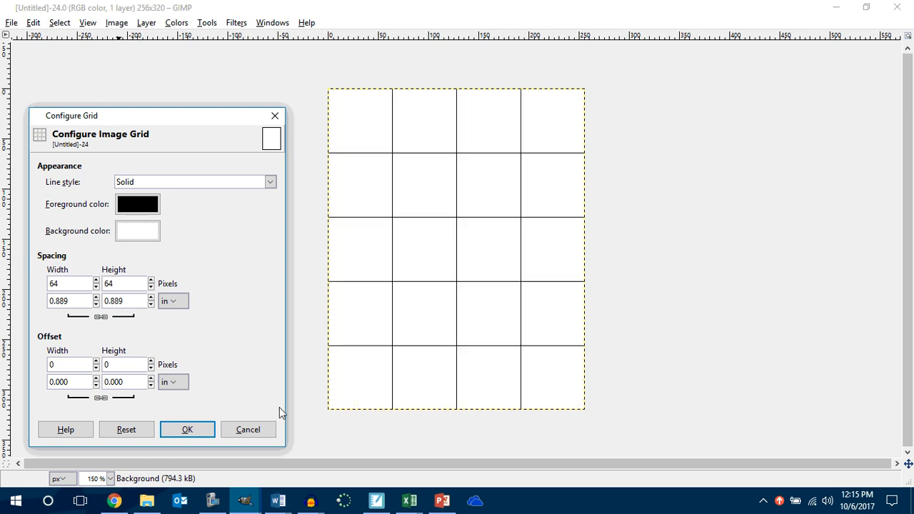
{"action": "left_click", "coordinate": [204, 432]}
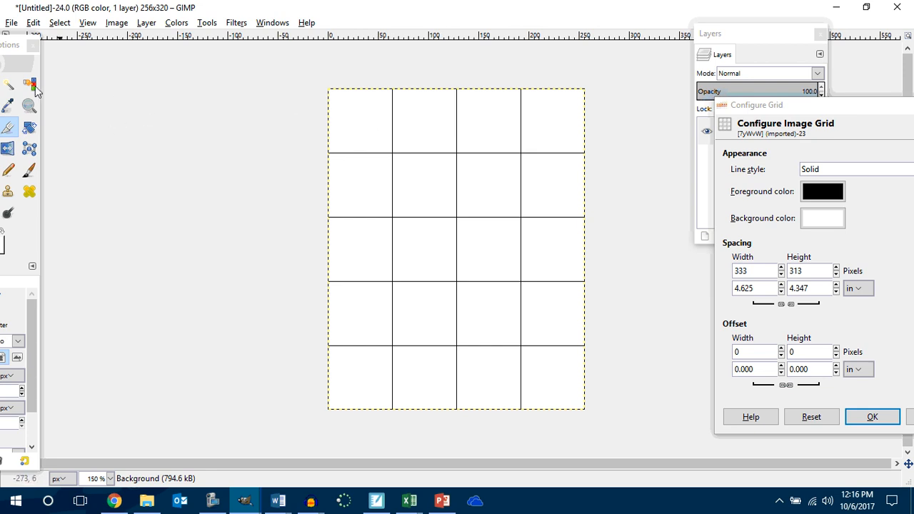
Bring the toolbox fully into view, select a 13 by 10 pixel ellipse near the first cell's upper-left corner, and bucket-fill it with blue.
{"action": "left_click_drag", "start_coordinate": [25, 47], "coordinate": [103, 43]}
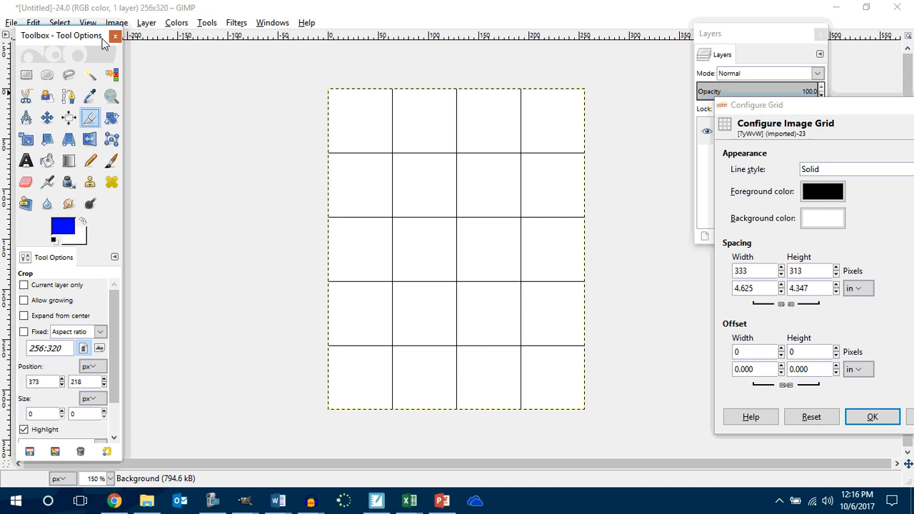
{"action": "left_click", "coordinate": [47, 75]}
{"action": "left_click_drag", "start_coordinate": [337, 95], "coordinate": [359, 115]}
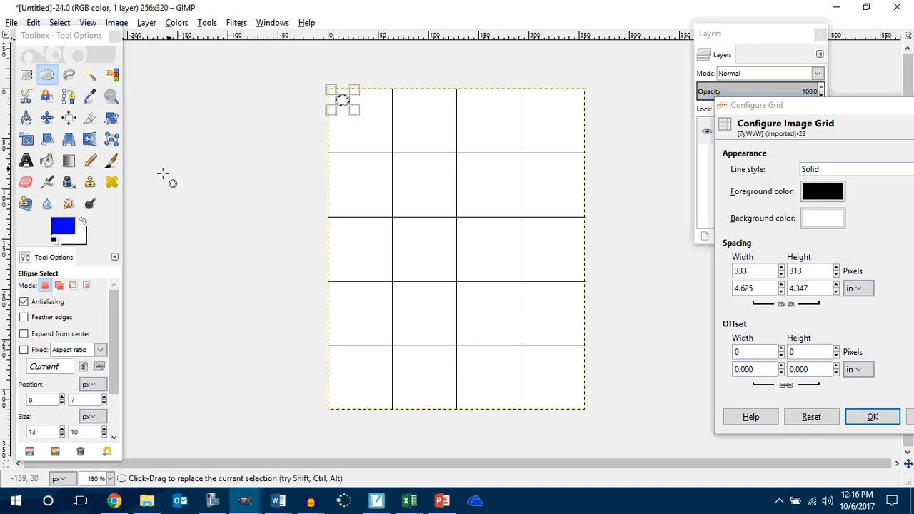
{"action": "left_click", "coordinate": [71, 225]}
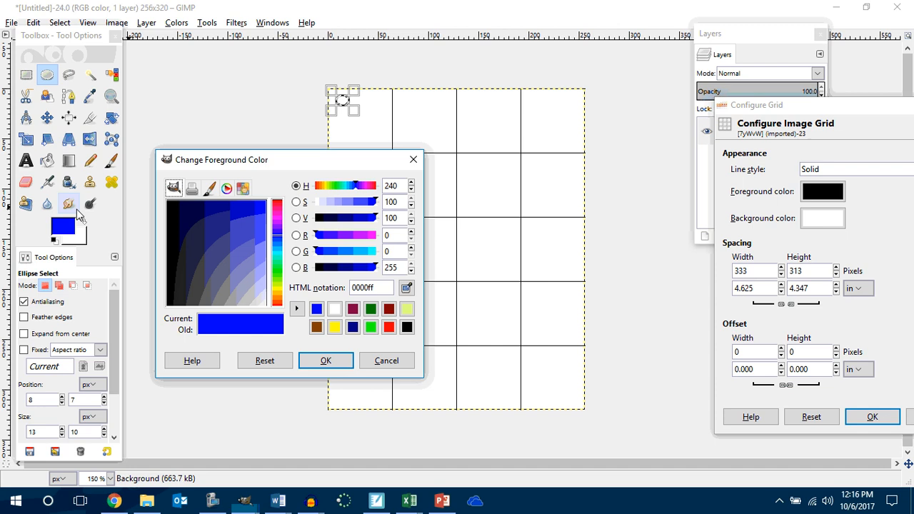
{"action": "left_click", "coordinate": [47, 160]}
{"action": "left_click", "coordinate": [341, 103]}
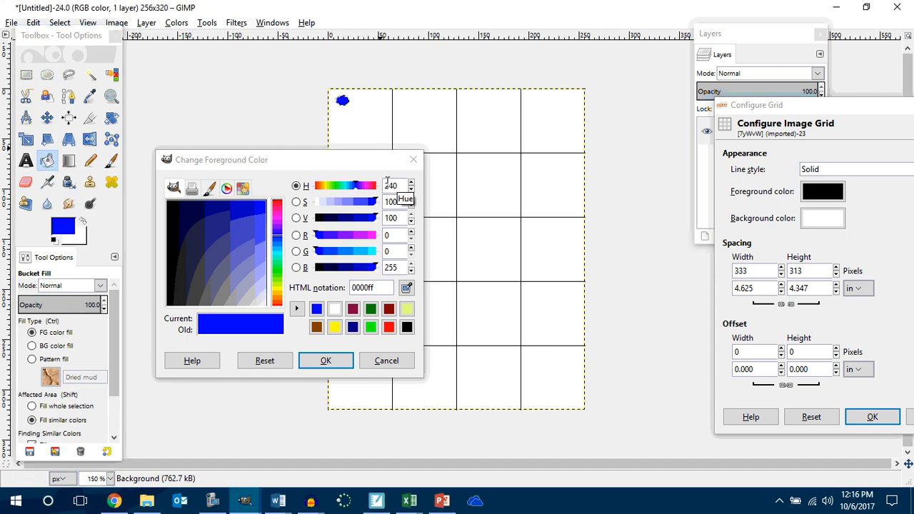
{"action": "left_click", "coordinate": [413, 159]}
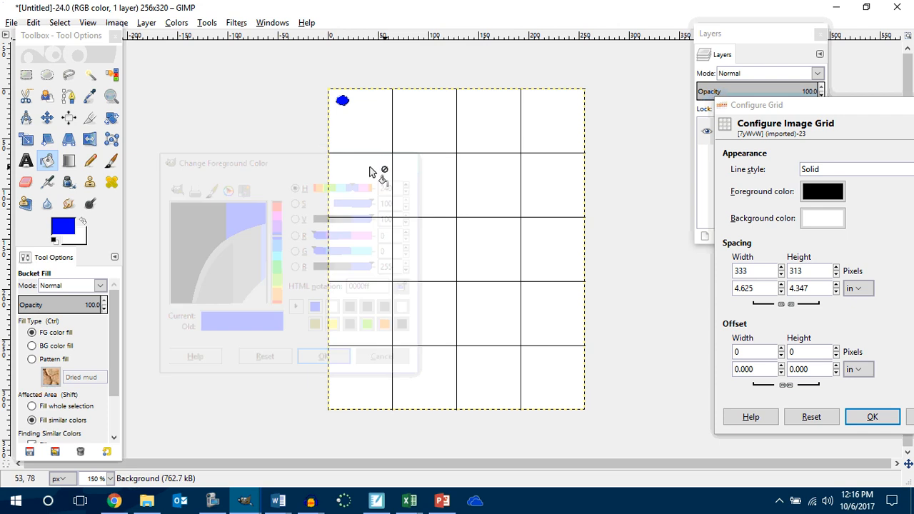
Copy an elliptical selection of about 62 by 65 pixels covering the first cell, and paste it into the second cell.
{"action": "left_click", "coordinate": [47, 78]}
{"action": "left_click_drag", "start_coordinate": [329, 89], "coordinate": [401, 162]}
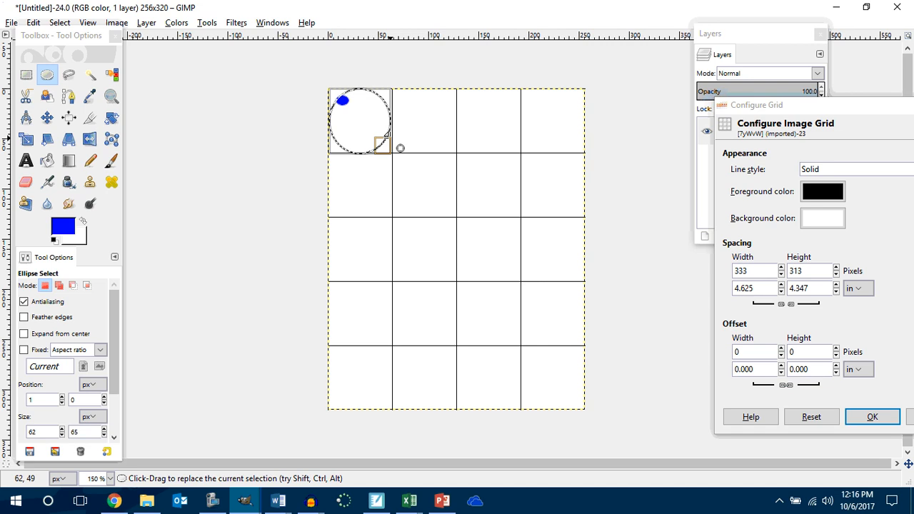
{"action": "key", "text": "ctrl+c"}
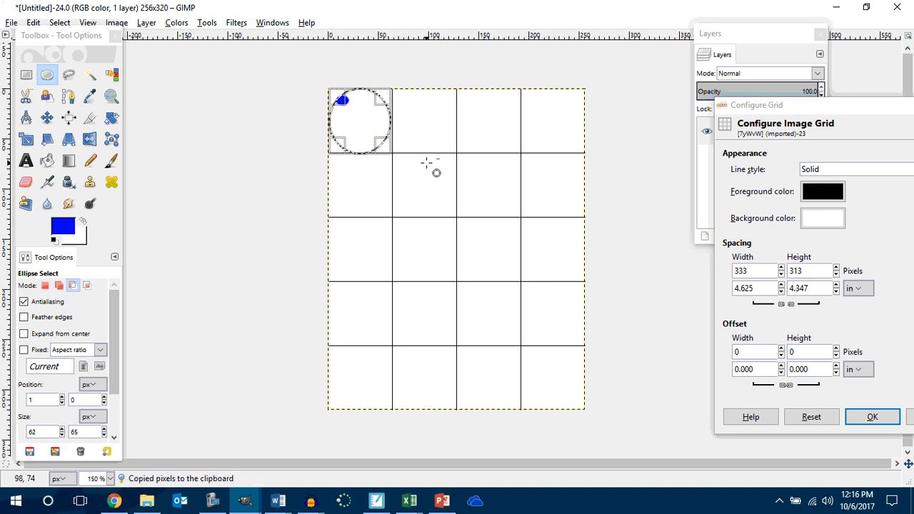
{"action": "key", "text": "ctrl+v"}
{"action": "left_click_drag", "start_coordinate": [372, 136], "coordinate": [434, 136]}
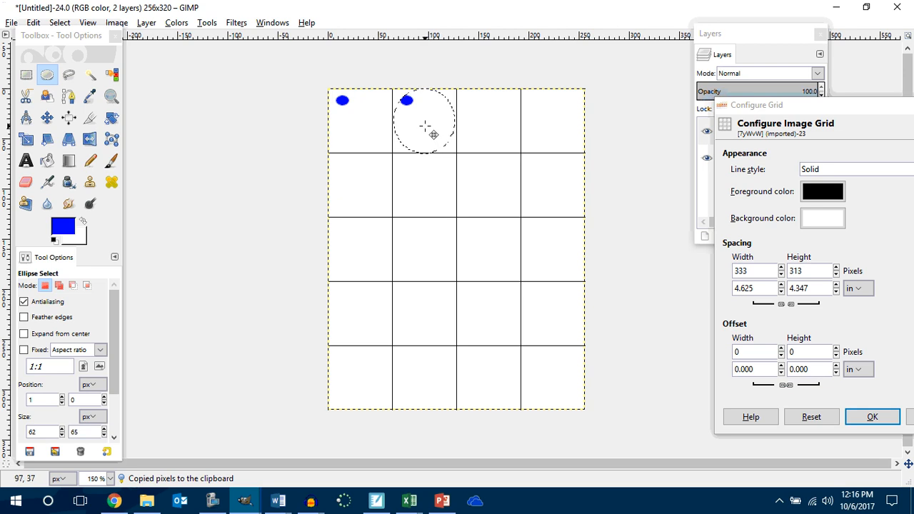
Move the pasted dot about 3 pixels right and 17 pixels down in the second cell, and anchor it.
{"action": "left_click", "coordinate": [47, 117]}
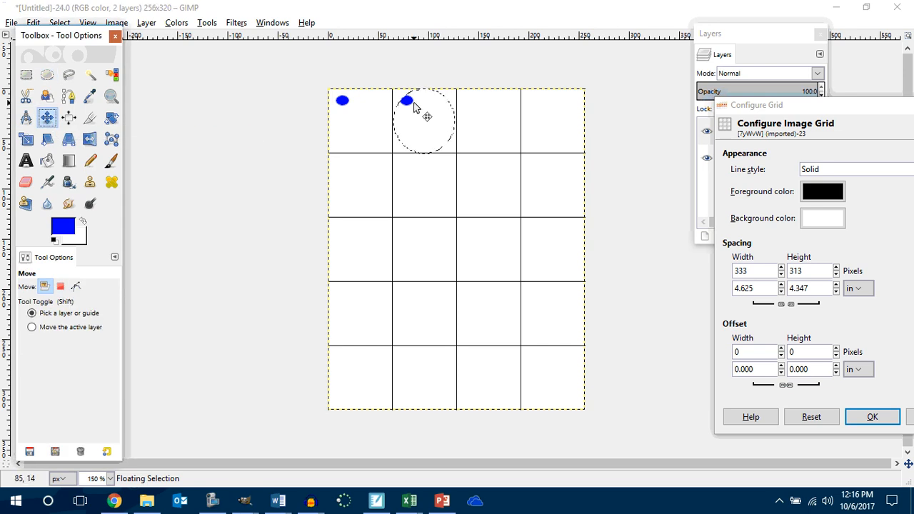
{"action": "left_click_drag", "start_coordinate": [408, 102], "coordinate": [411, 122]}
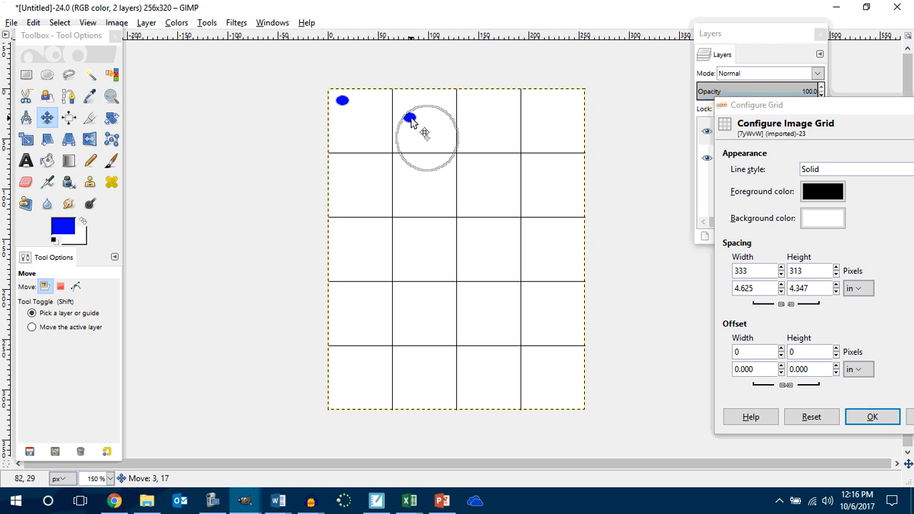
{"action": "left_click_drag", "start_coordinate": [411, 121], "coordinate": [412, 122]}
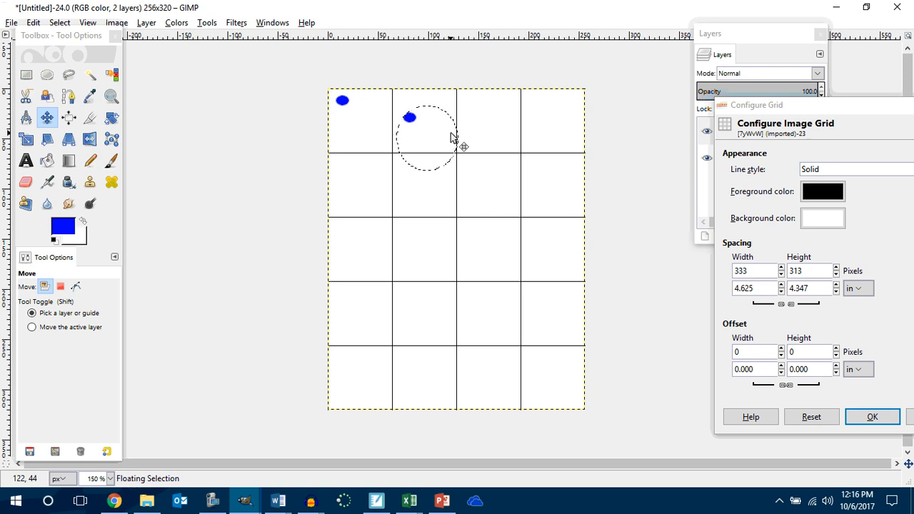
{"action": "left_click", "coordinate": [25, 74]}
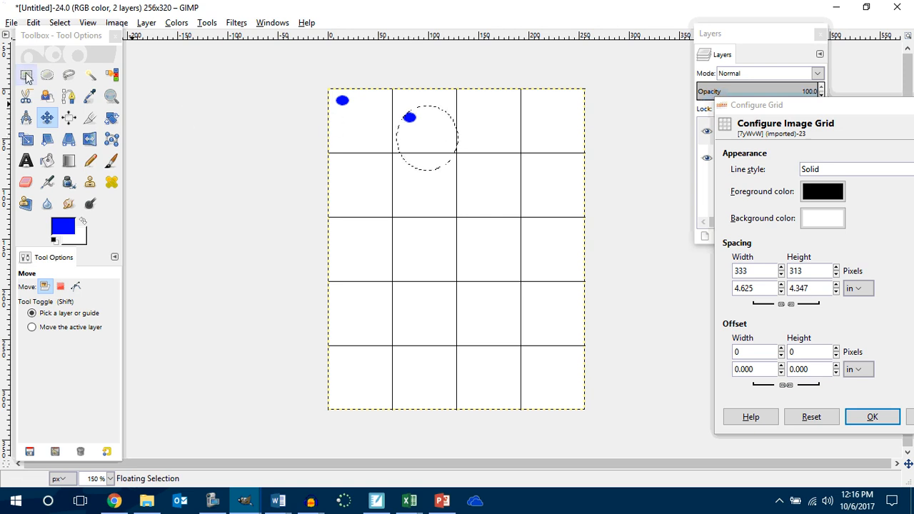
{"action": "left_click", "coordinate": [278, 88]}
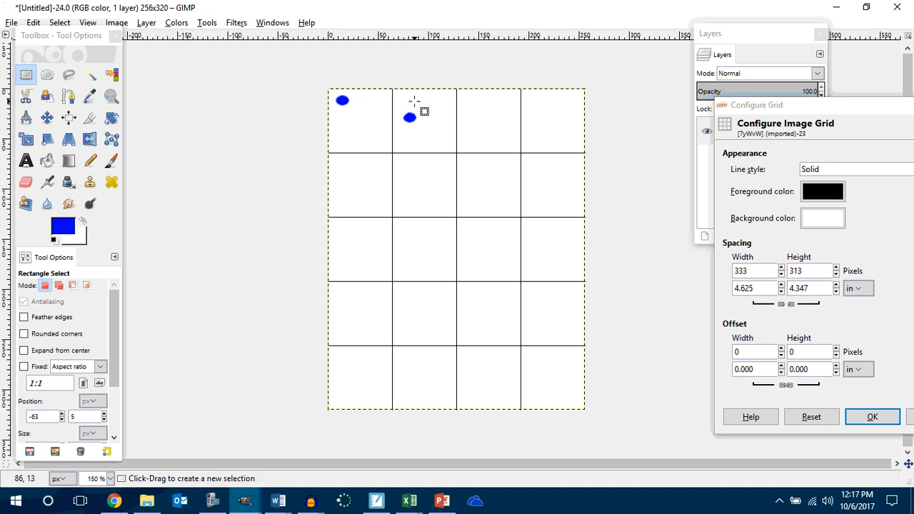
Paste dot copies into the third and fourth cells of the first row, each slightly lower than the previous one, and anchor them.
{"action": "key", "text": "ctrl+v"}
{"action": "left_click_drag", "start_coordinate": [448, 248], "coordinate": [481, 147]}
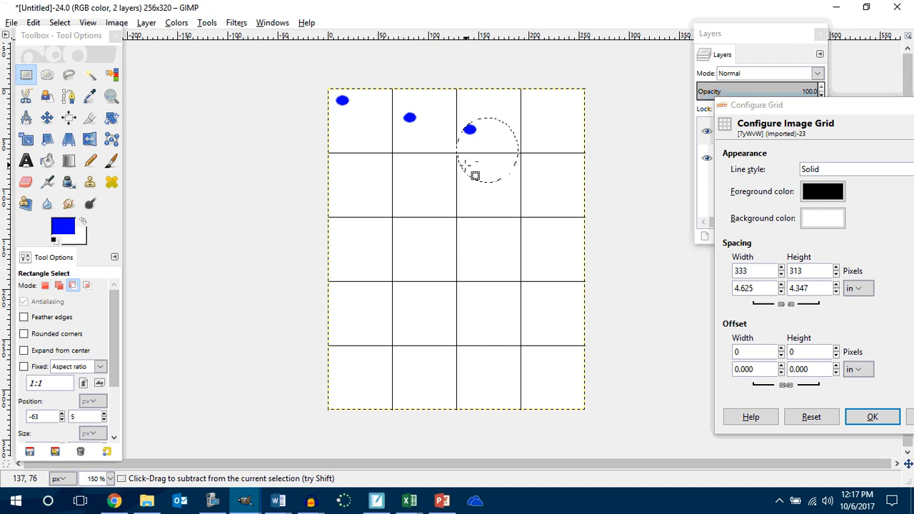
{"action": "left_click", "coordinate": [301, 140]}
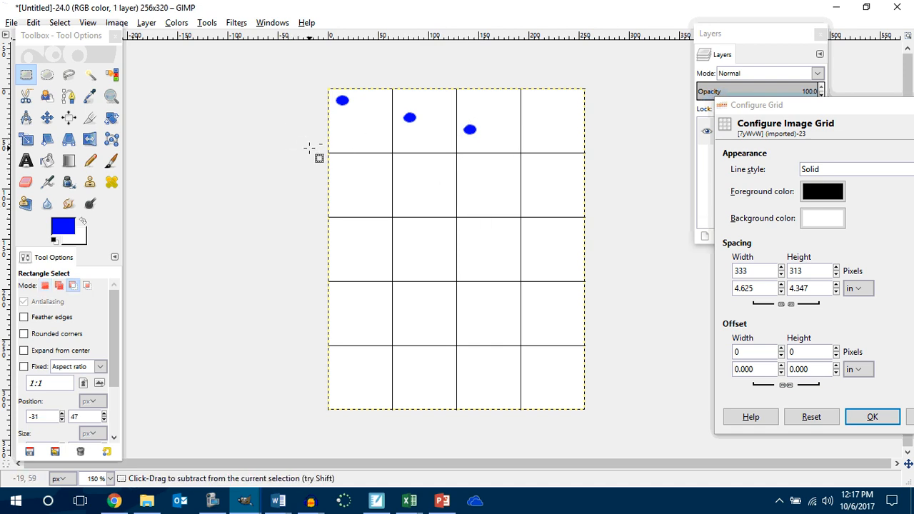
{"action": "key", "text": "ctrl+v"}
{"action": "left_click_drag", "start_coordinate": [476, 233], "coordinate": [561, 160]}
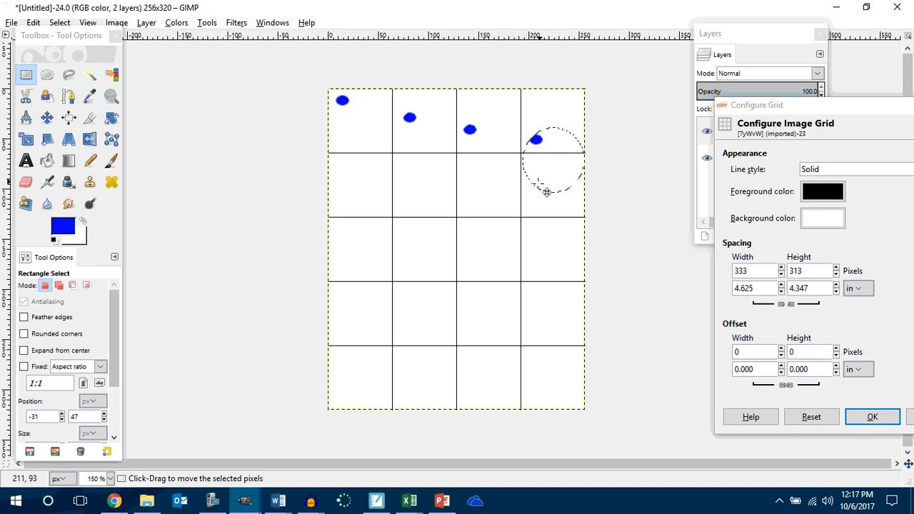
{"action": "left_click", "coordinate": [472, 206]}
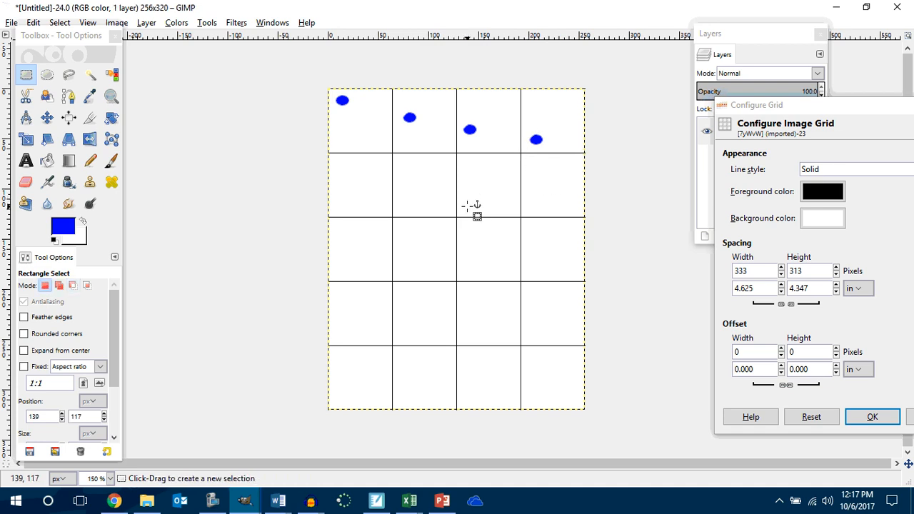
Place another dot copy near the bottom of the second row's first cell, and anchor it.
{"action": "left_click_drag", "start_coordinate": [464, 252], "coordinate": [371, 231]}
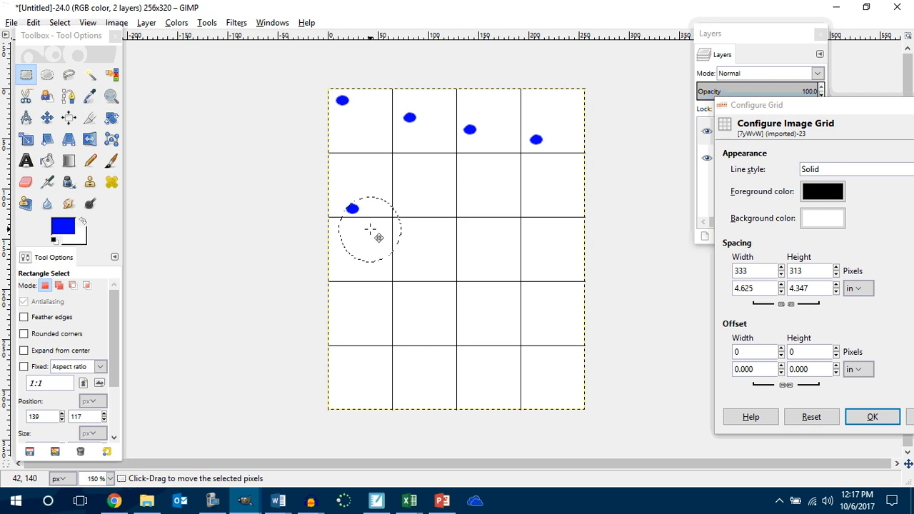
{"action": "left_click", "coordinate": [289, 244]}
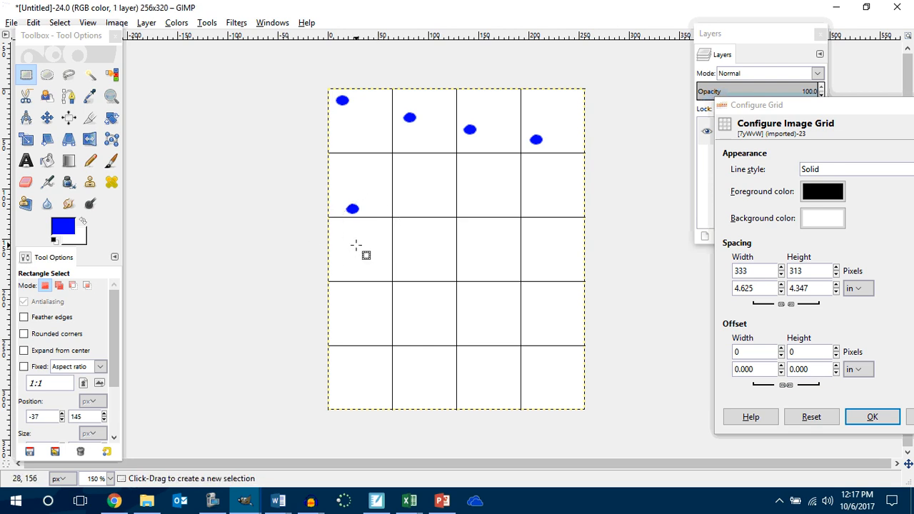
Paste dot copies near the bottom of the second row's second and third cells, and anchor each one.
{"action": "key", "text": "ctrl+v"}
{"action": "left_click_drag", "start_coordinate": [436, 253], "coordinate": [408, 229]}
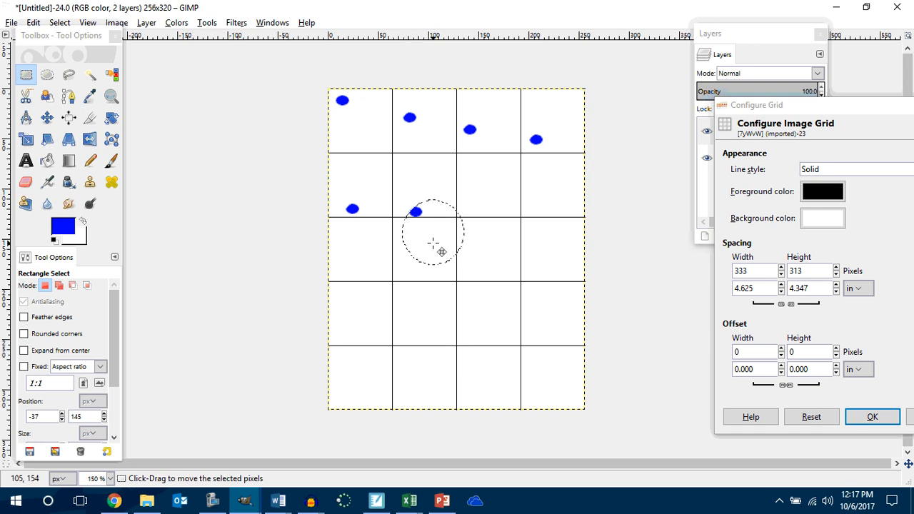
{"action": "left_click", "coordinate": [516, 250]}
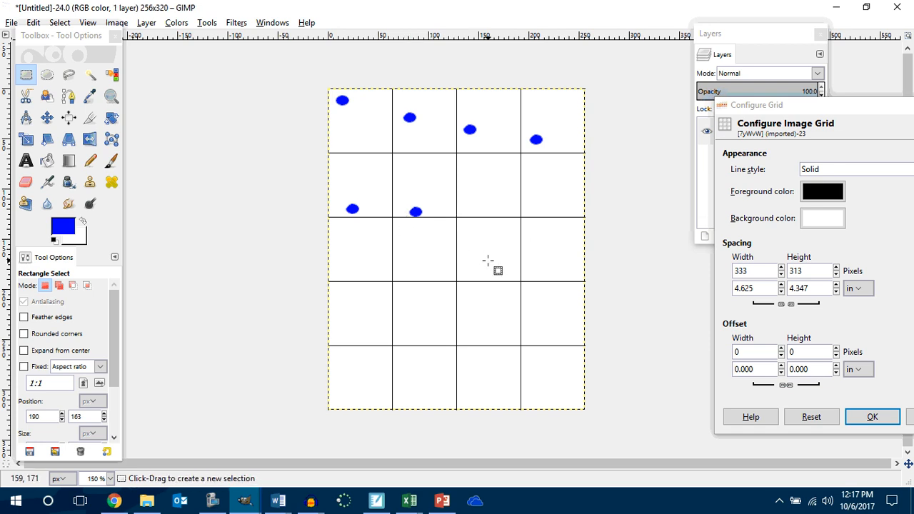
{"action": "key", "text": "ctrl+v"}
{"action": "left_click_drag", "start_coordinate": [463, 274], "coordinate": [503, 259]}
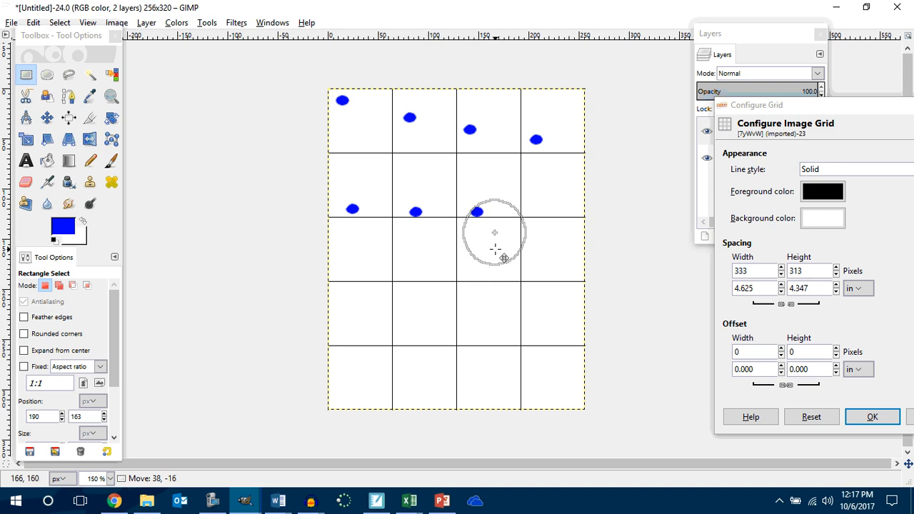
{"action": "left_click_drag", "start_coordinate": [503, 257], "coordinate": [503, 257]}
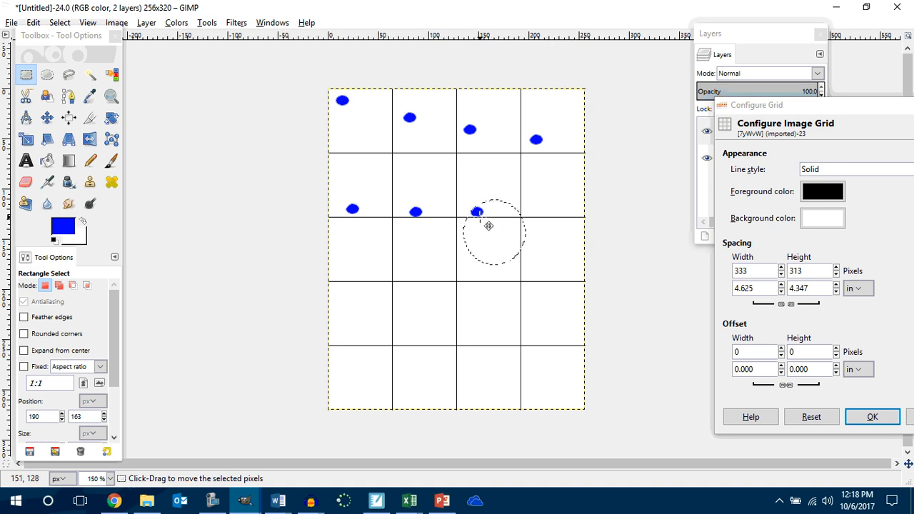
{"action": "left_click", "coordinate": [26, 77]}
{"action": "left_click", "coordinate": [464, 192]}
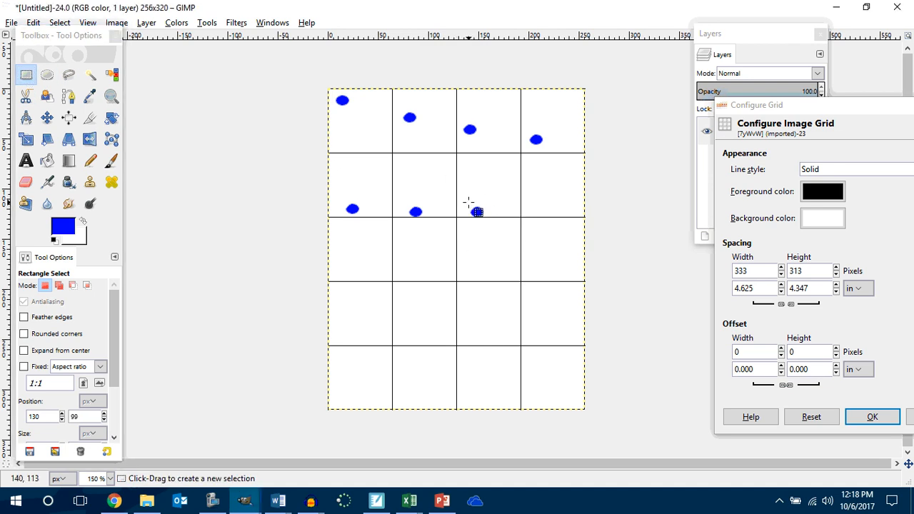
Select a small rectangle around the dot in the second row's third cell and erase its upper and lower edges to flatten it.
{"action": "left_click_drag", "start_coordinate": [468, 198], "coordinate": [493, 223]}
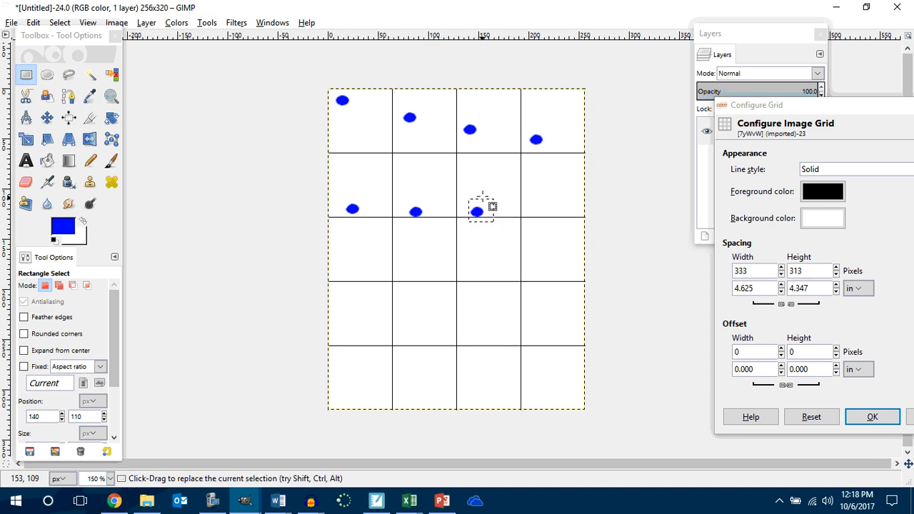
{"action": "scroll", "coordinate": [483, 200], "scroll_direction": "up", "scroll_amount": 3, "text": "ctrl"}
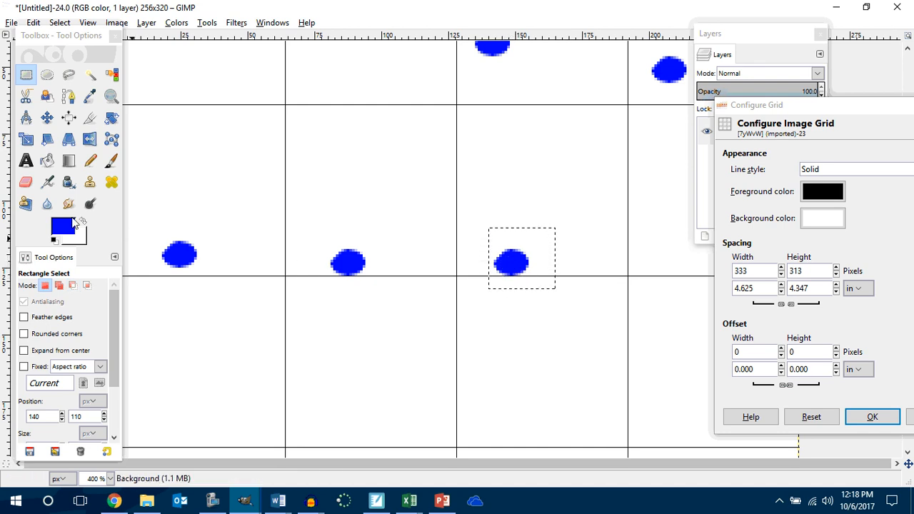
{"action": "left_click", "coordinate": [26, 184]}
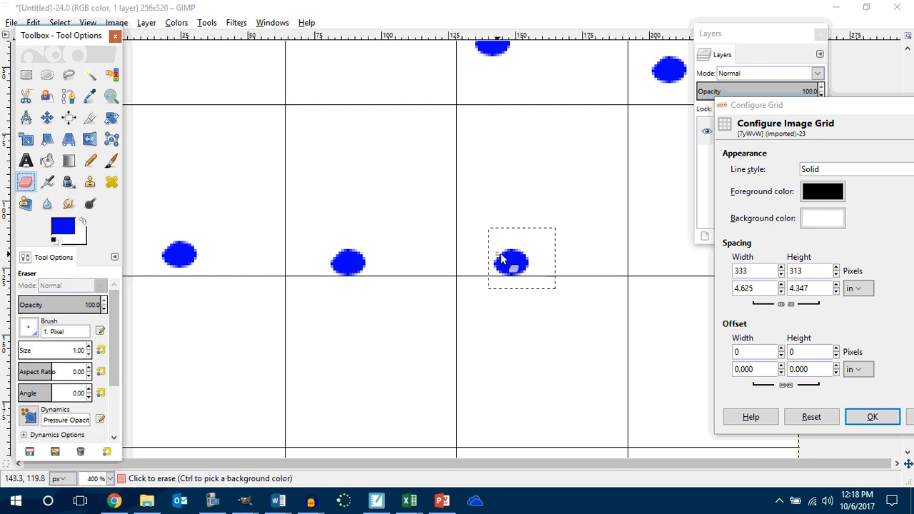
{"action": "mouse_move", "coordinate": [498, 253]}
{"action": "left_mouse_down"}
{"action": "mouse_move", "coordinate": [529, 253]}
{"action": "mouse_move", "coordinate": [495, 249]}
{"action": "mouse_move", "coordinate": [532, 251]}
{"action": "mouse_move", "coordinate": [491, 254]}
{"action": "mouse_move", "coordinate": [523, 251]}
{"action": "mouse_move", "coordinate": [493, 251]}
{"action": "mouse_move", "coordinate": [525, 256]}
{"action": "mouse_move", "coordinate": [497, 281]}
{"action": "mouse_move", "coordinate": [531, 274]}
{"action": "mouse_move", "coordinate": [497, 273]}
{"action": "mouse_move", "coordinate": [528, 273]}
{"action": "mouse_move", "coordinate": [498, 274]}
{"action": "mouse_move", "coordinate": [523, 272]}
{"action": "mouse_move", "coordinate": [501, 272]}
{"action": "mouse_move", "coordinate": [523, 278]}
{"action": "left_mouse_up"}
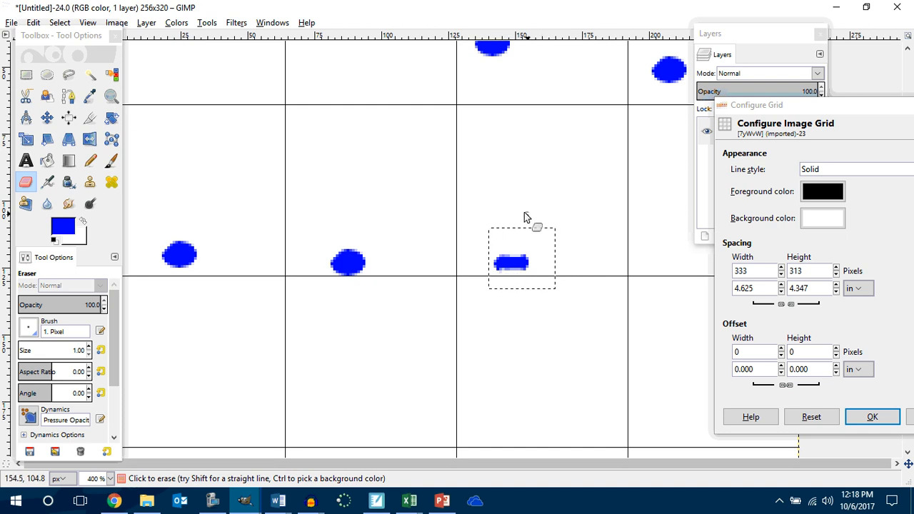
Try to move the flattened dot slightly with the Move tool inside its rectangular selection.
{"action": "left_click", "coordinate": [47, 117]}
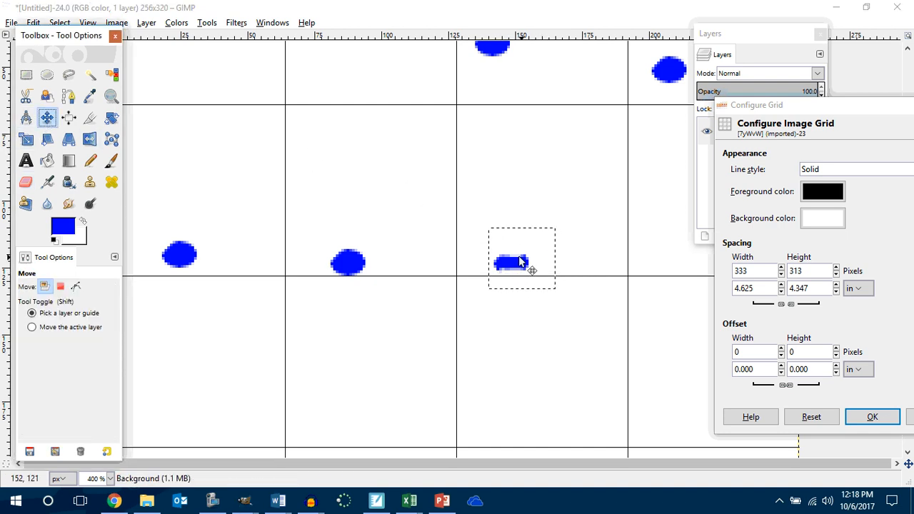
{"action": "left_click_drag", "start_coordinate": [511, 253], "coordinate": [512, 248]}
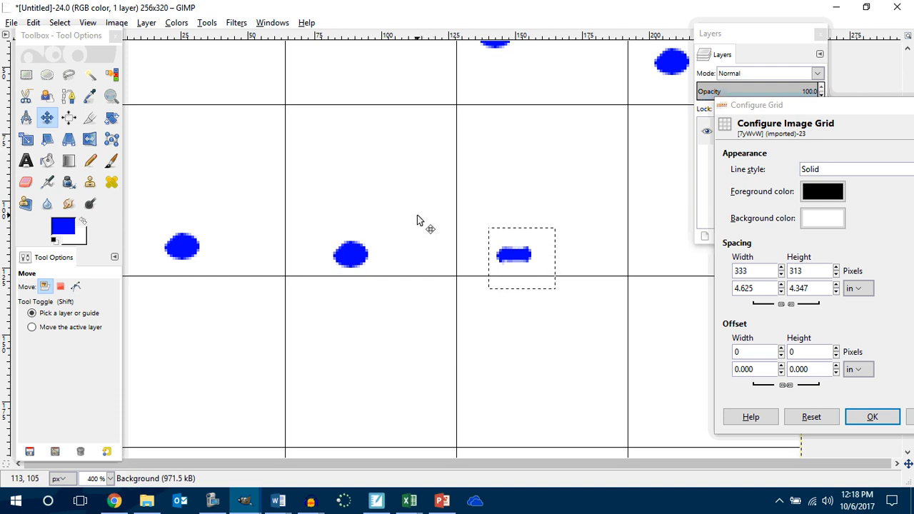
{"action": "key", "text": "z"}
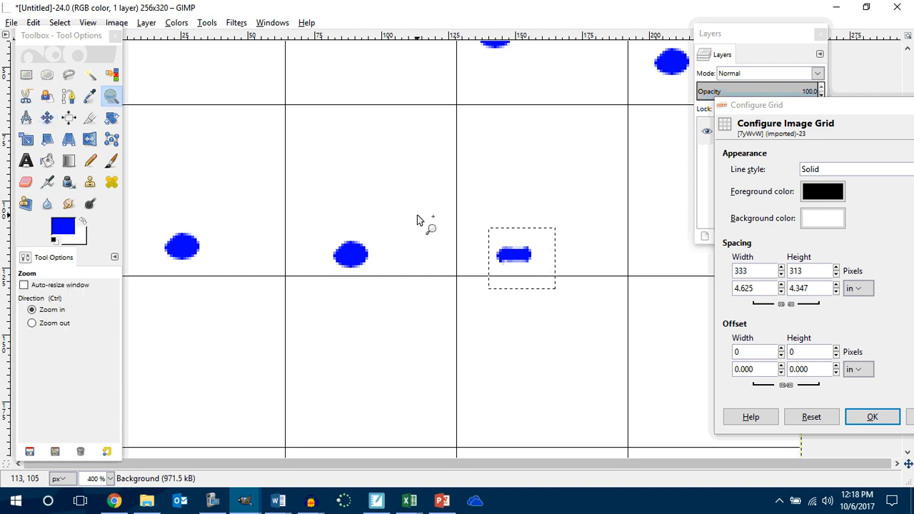
{"action": "left_click", "coordinate": [44, 121]}
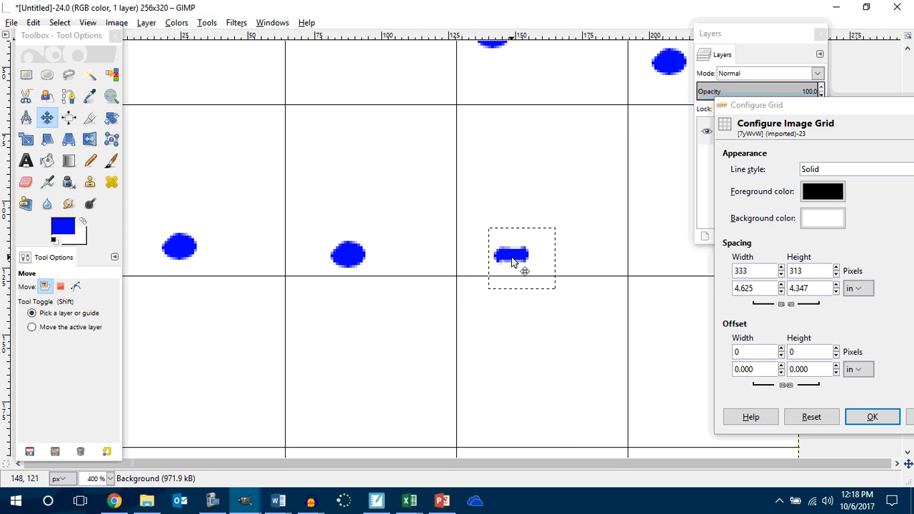
{"action": "left_click_drag", "start_coordinate": [524, 269], "coordinate": [506, 237]}
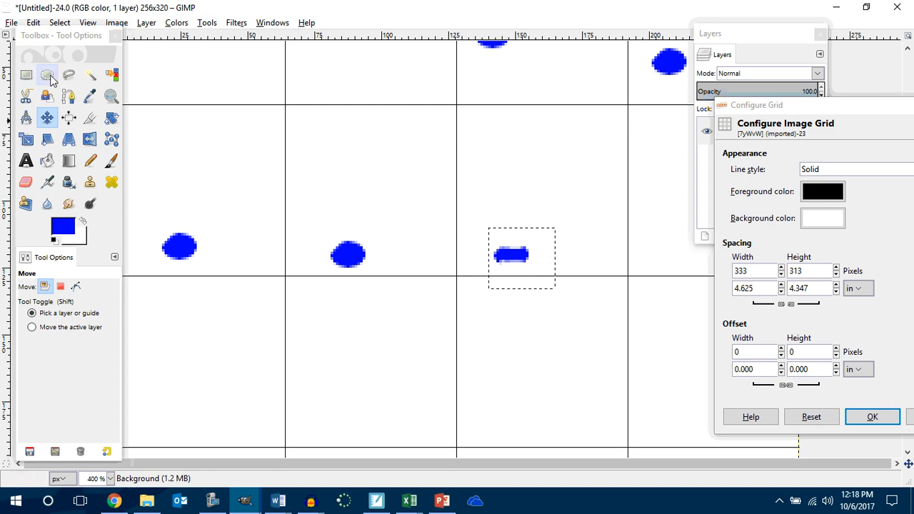
Clear the selection around the flattened dot and try to move the dot back down toward the grid line.
{"action": "left_click", "coordinate": [26, 75]}
{"action": "left_click_drag", "start_coordinate": [477, 215], "coordinate": [571, 297]}
{"action": "left_click_drag", "start_coordinate": [506, 249], "coordinate": [513, 257]}
{"action": "left_click", "coordinate": [522, 199]}
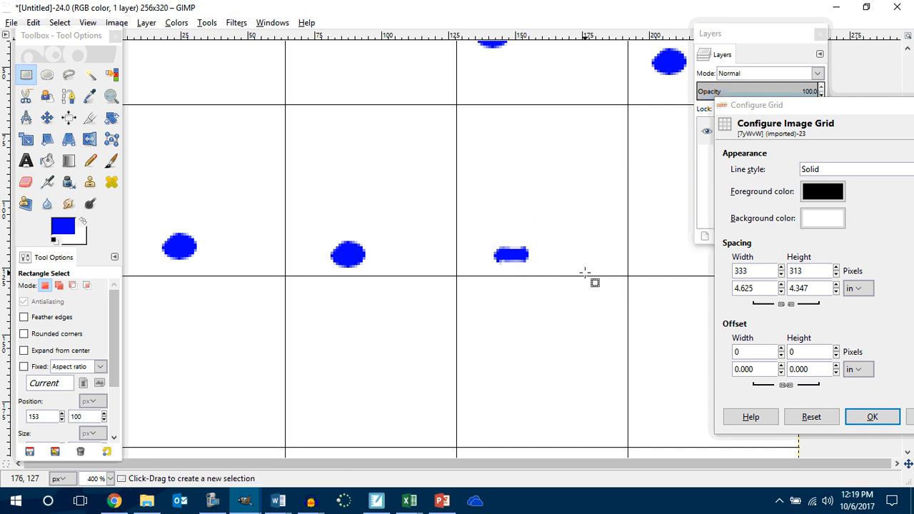
{"action": "scroll", "coordinate": [584, 272], "scroll_direction": "up", "scroll_amount": 3}
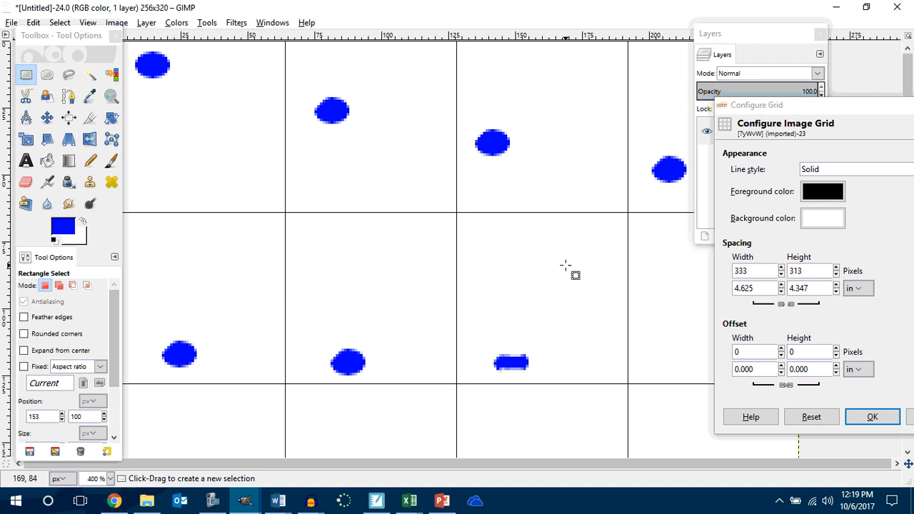
{"action": "scroll", "coordinate": [565, 266], "scroll_direction": "down", "scroll_amount": 3, "text": "ctrl"}
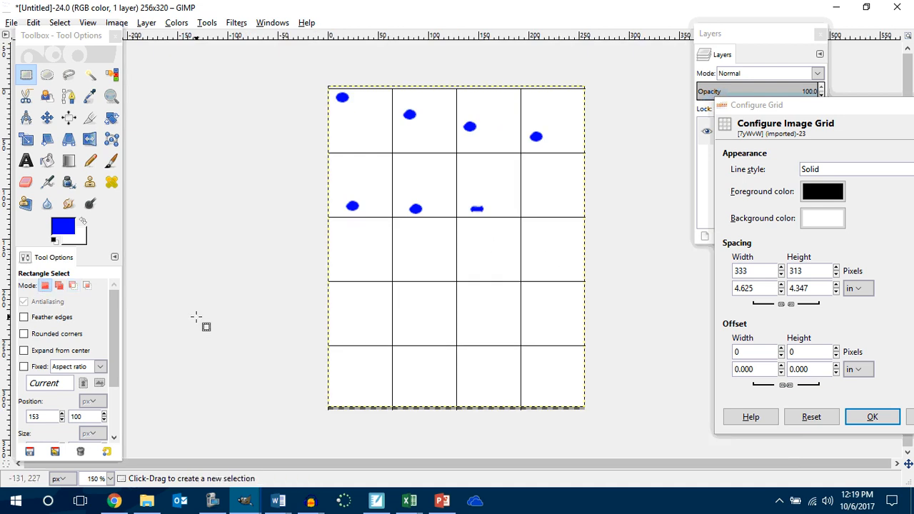
{"action": "left_click", "coordinate": [46, 117]}
{"action": "left_click_drag", "start_coordinate": [475, 208], "coordinate": [472, 209]}
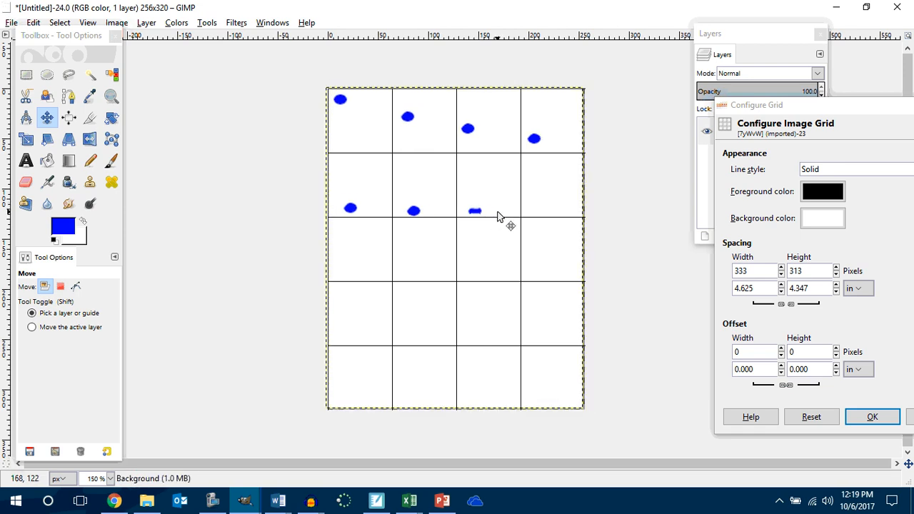
Draw a new small rectangular selection around the flattened dot and try to move it again.
{"action": "left_click", "coordinate": [26, 75]}
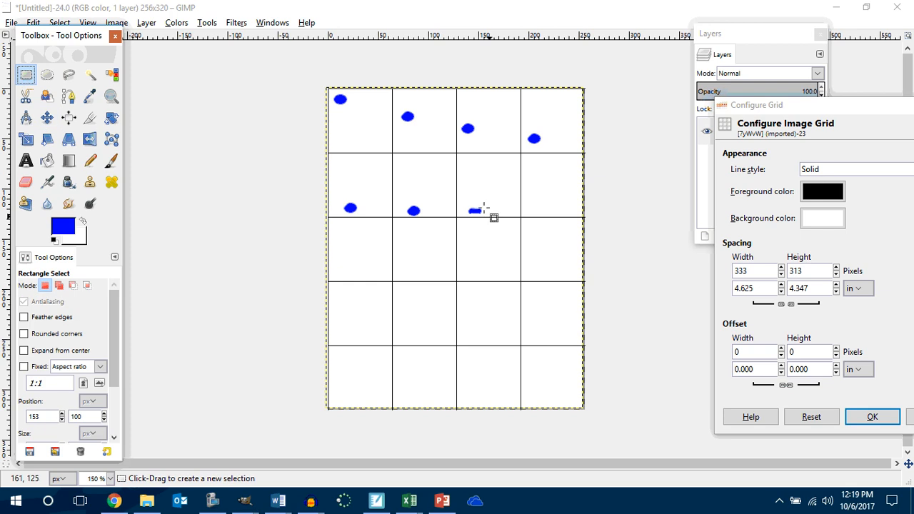
{"action": "left_click_drag", "start_coordinate": [465, 199], "coordinate": [490, 225]}
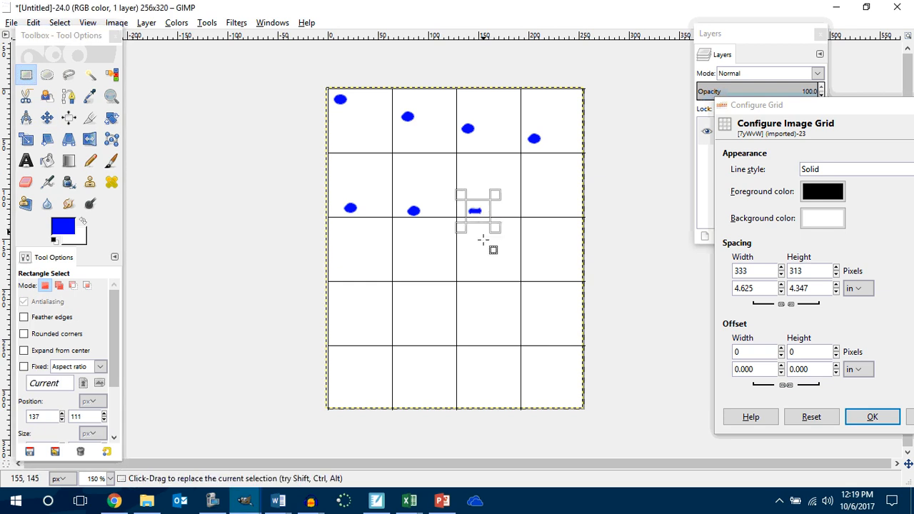
{"action": "left_click", "coordinate": [47, 118]}
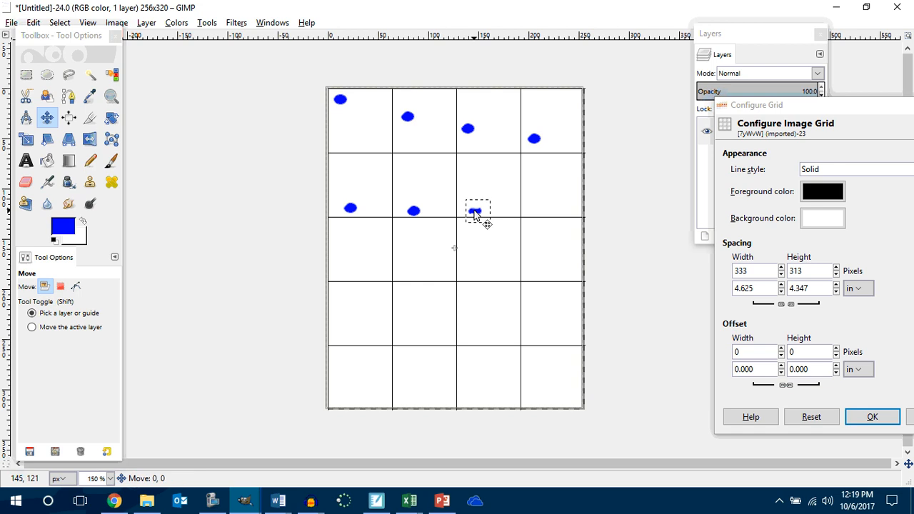
{"action": "left_click_drag", "start_coordinate": [474, 210], "coordinate": [476, 212]}
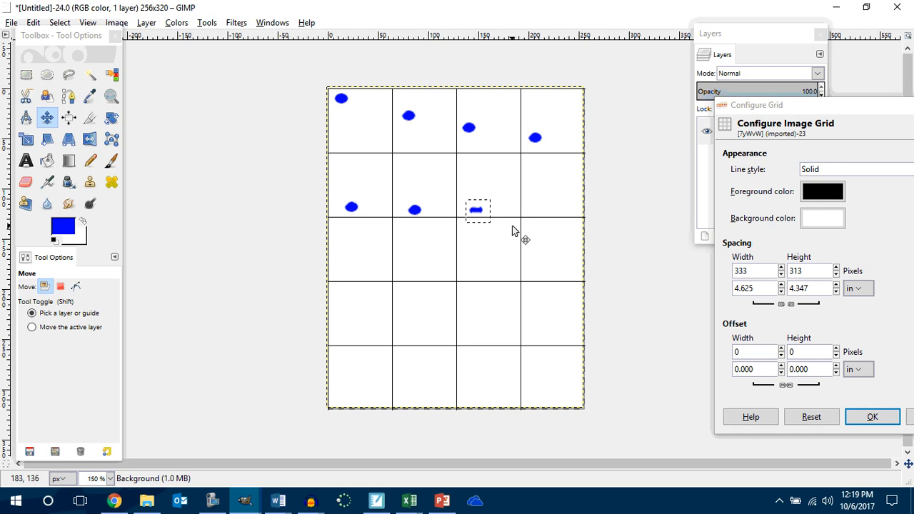
Undo the moves and selection changes, along with the most recent eraser strokes on the second row's third dot.
{"action": "key", "text": "ctrl+z"}
{"action": "key", "text": "ctrl+z"}
{"action": "key", "text": "ctrl+z"}
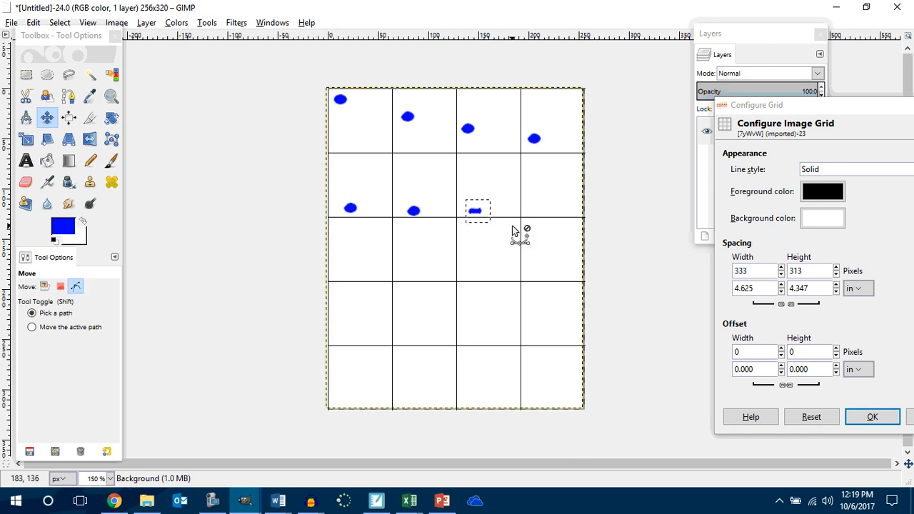
{"action": "key", "text": "ctrl+z"}
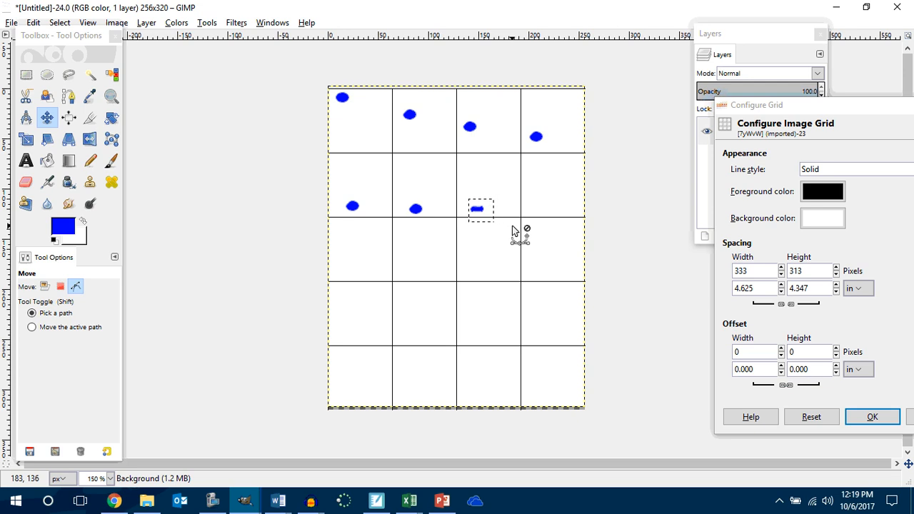
{"action": "key", "text": "ctrl+z"}
{"action": "key", "text": "ctrl+z"}
{"action": "key", "text": "ctrl+z"}
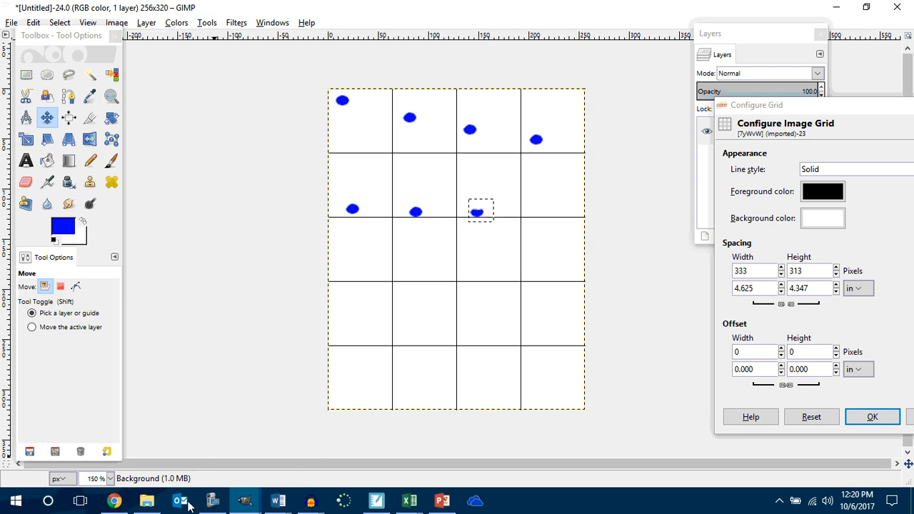
{"action": "left_click", "coordinate": [212, 501]}
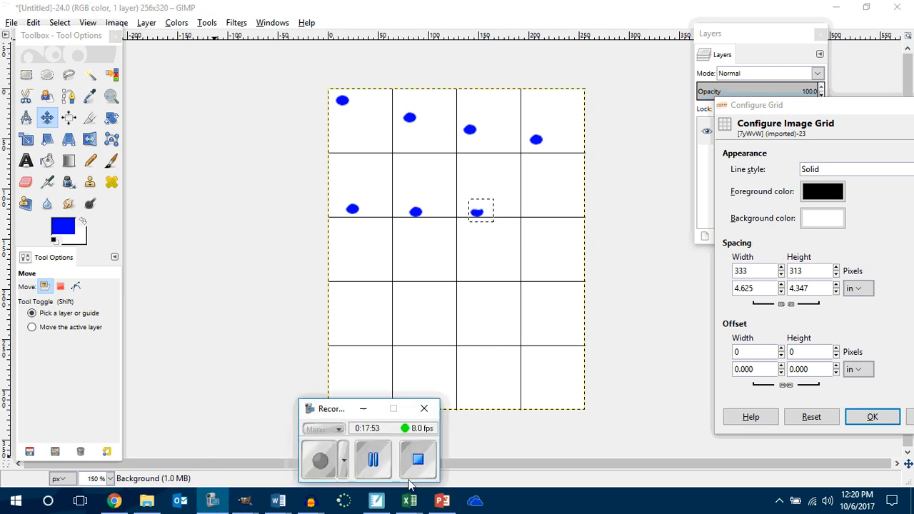
{"action": "left_click", "coordinate": [374, 461]}
{"action": "left_click", "coordinate": [330, 463]}
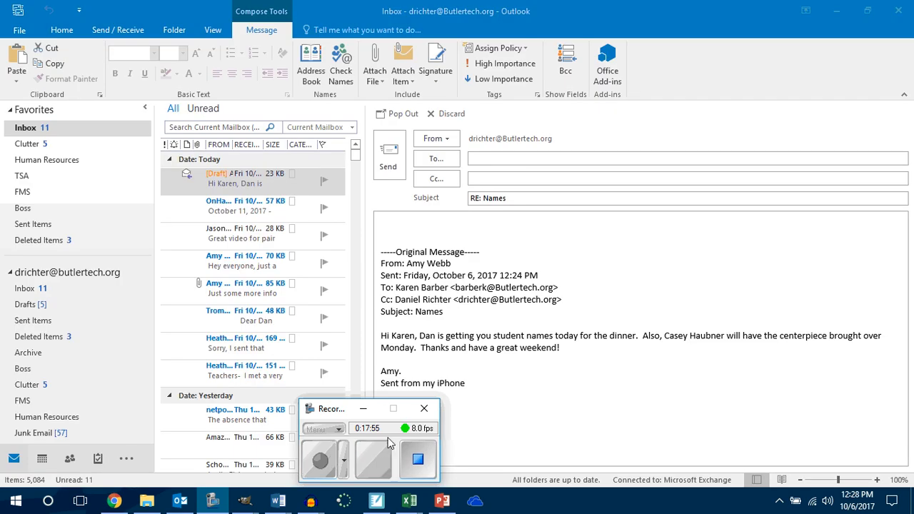
{"action": "left_click", "coordinate": [362, 408]}
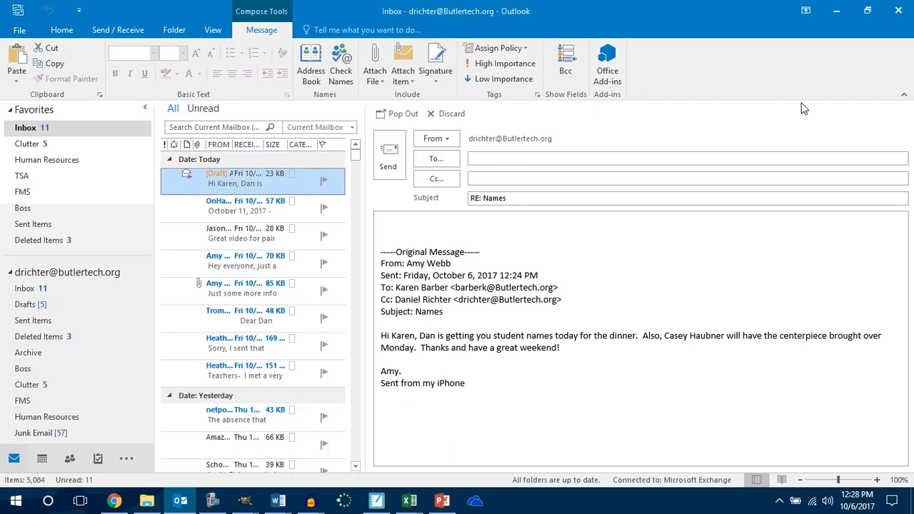
{"action": "left_click", "coordinate": [898, 10]}
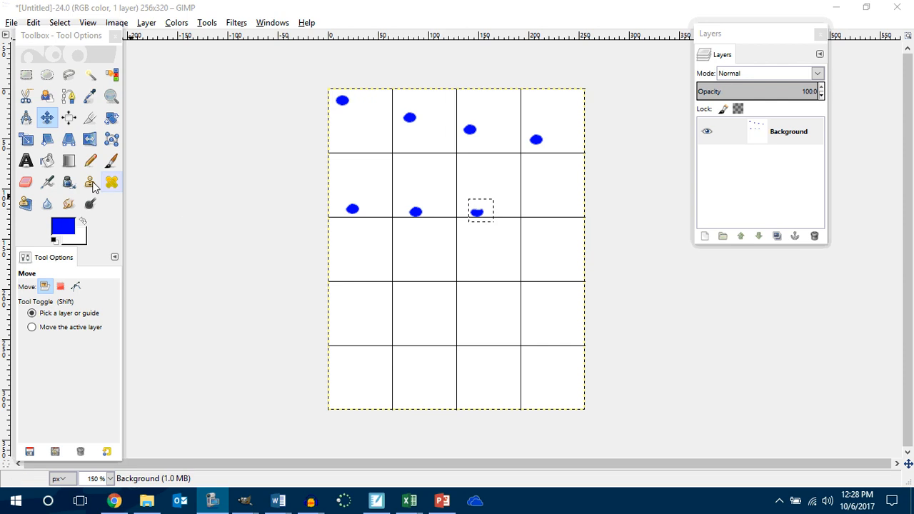
Try to copy the second row's entire third cell into the fourth cell, then undo the placement and anchor the floating selection.
{"action": "left_click", "coordinate": [26, 74]}
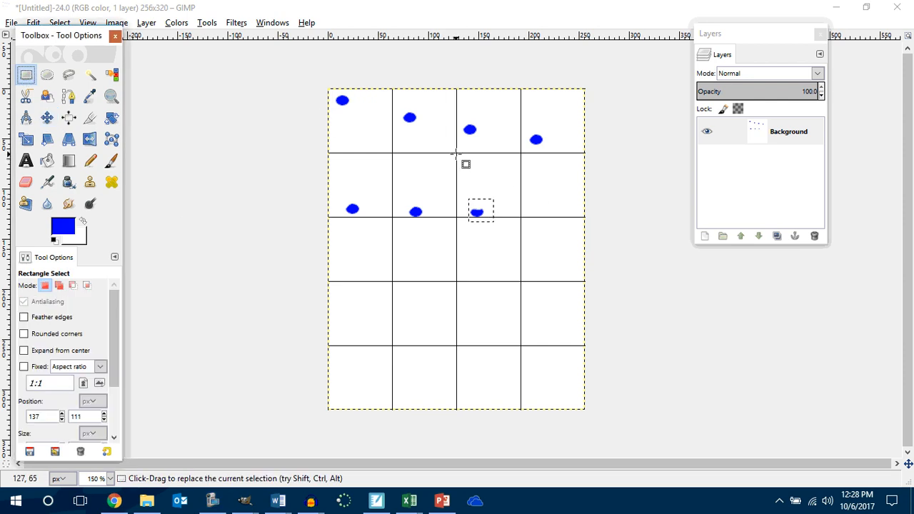
{"action": "left_click_drag", "start_coordinate": [456, 154], "coordinate": [522, 220]}
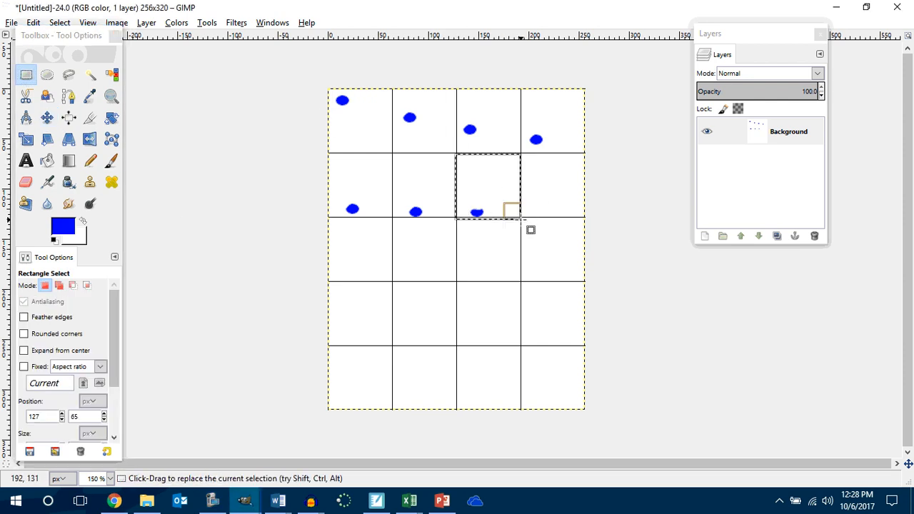
{"action": "key", "text": "ctrl"}
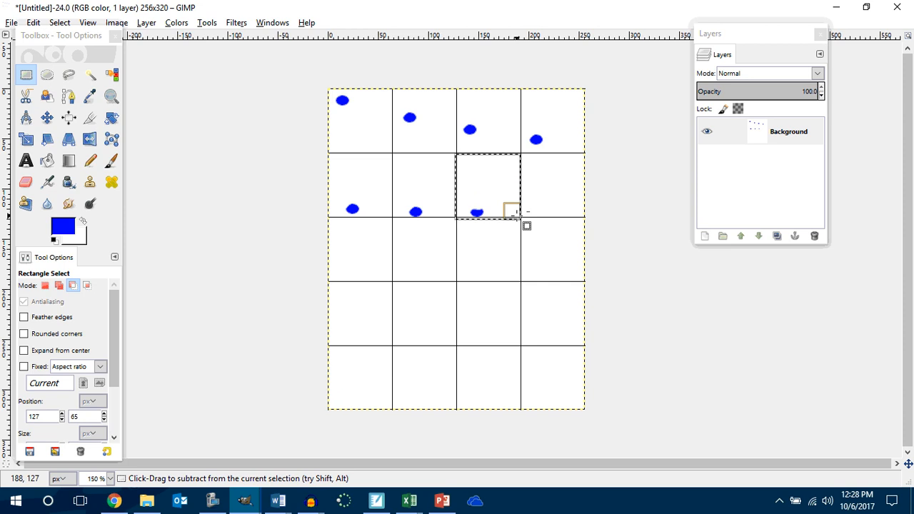
{"action": "key", "text": "ctrl+c"}
{"action": "key", "text": "ctrl+v"}
{"action": "left_click_drag", "start_coordinate": [500, 198], "coordinate": [567, 186]}
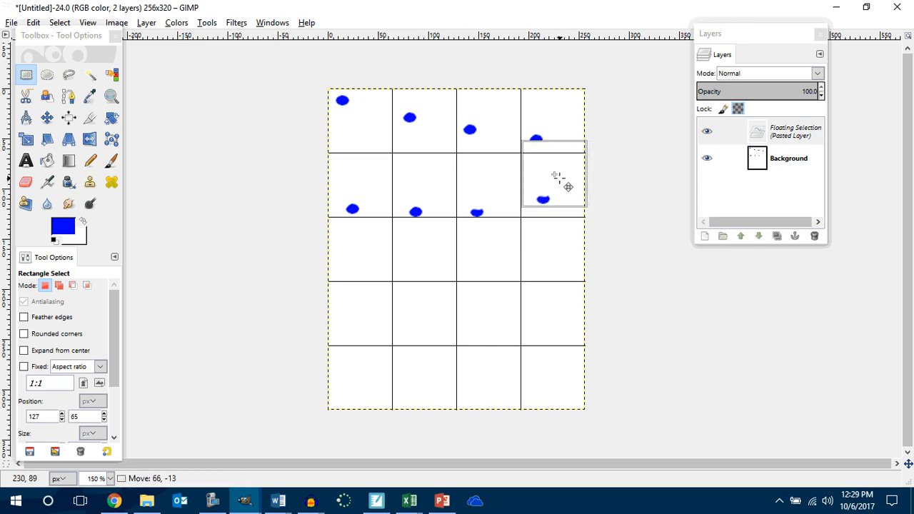
{"action": "key", "text": "ctrl+z"}
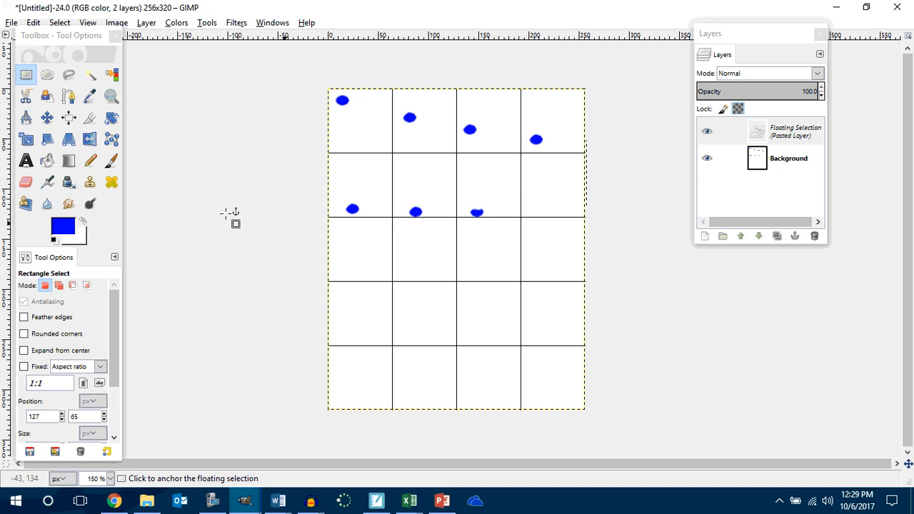
{"action": "left_click", "coordinate": [299, 171]}
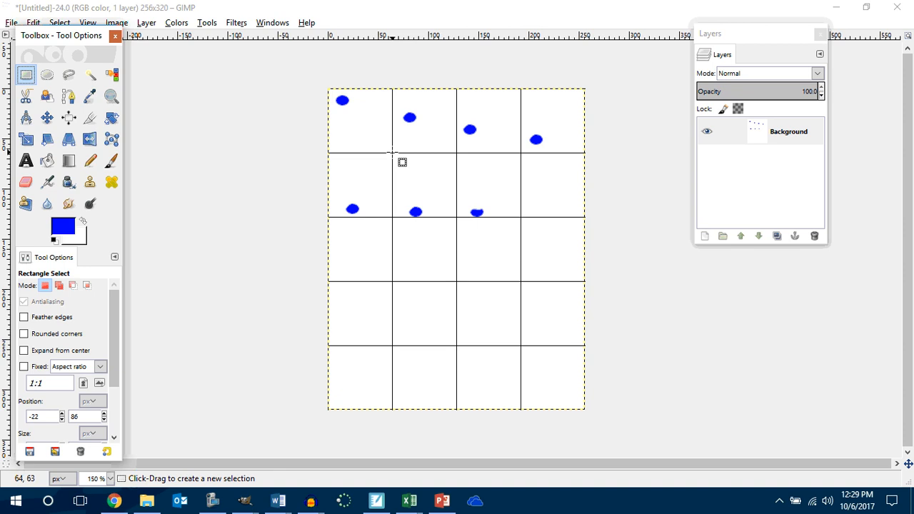
Copy the second row's entire second cell, place the copy over the row's fourth cell with its dot slightly higher, and anchor it.
{"action": "left_click_drag", "start_coordinate": [393, 152], "coordinate": [458, 218]}
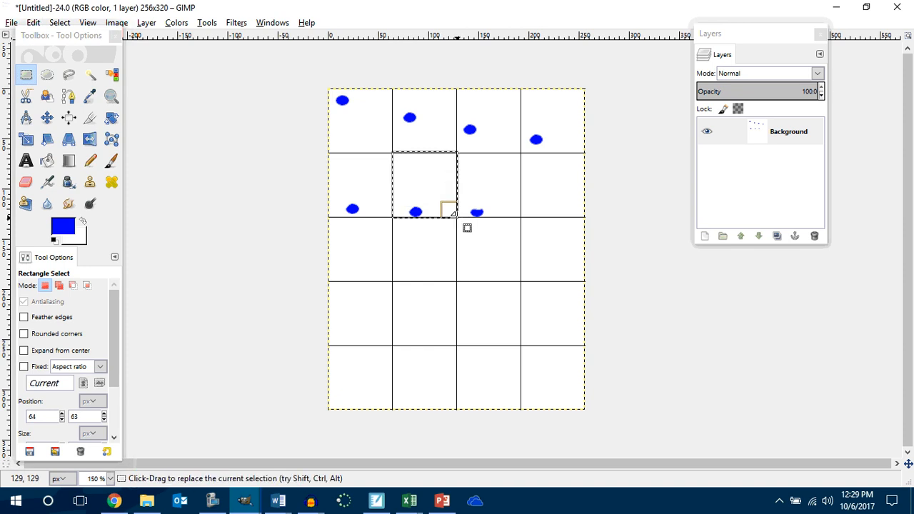
{"action": "key", "text": "ctrl+c"}
{"action": "key", "text": "ctrl+v"}
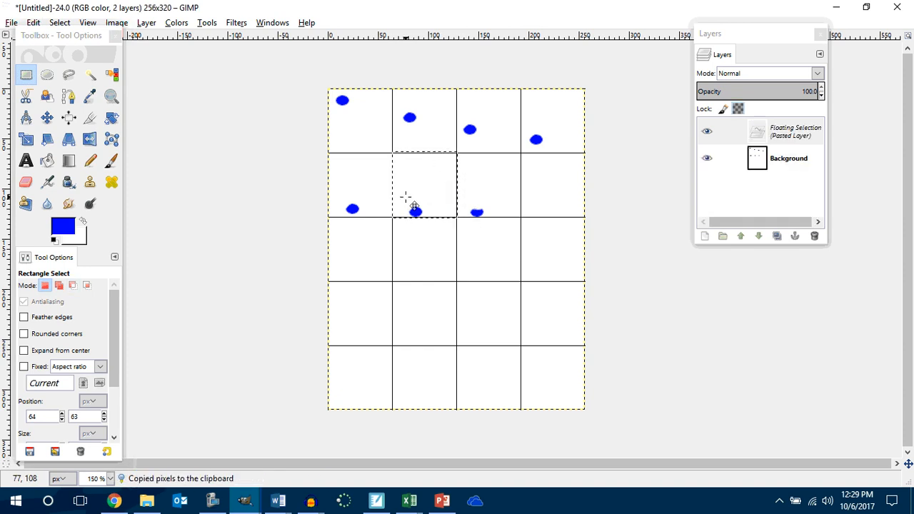
{"action": "left_click_drag", "start_coordinate": [405, 197], "coordinate": [552, 185]}
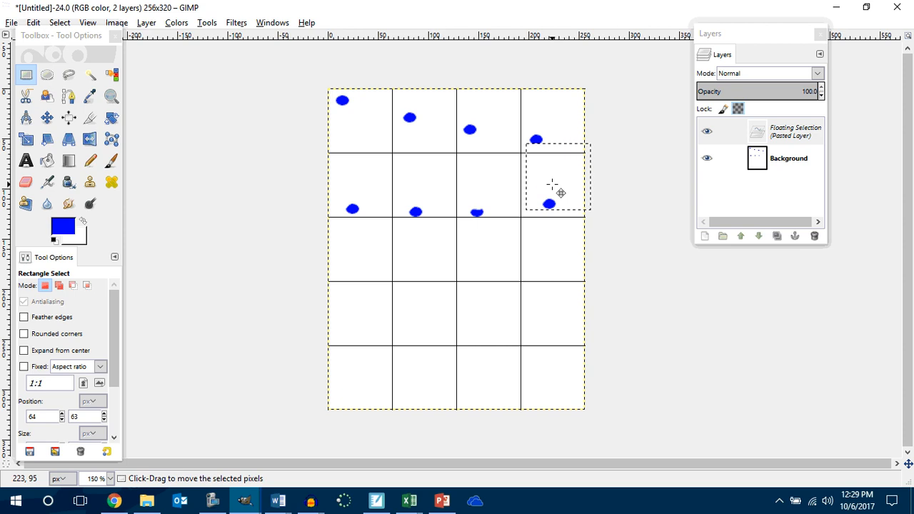
{"action": "left_click", "coordinate": [449, 179]}
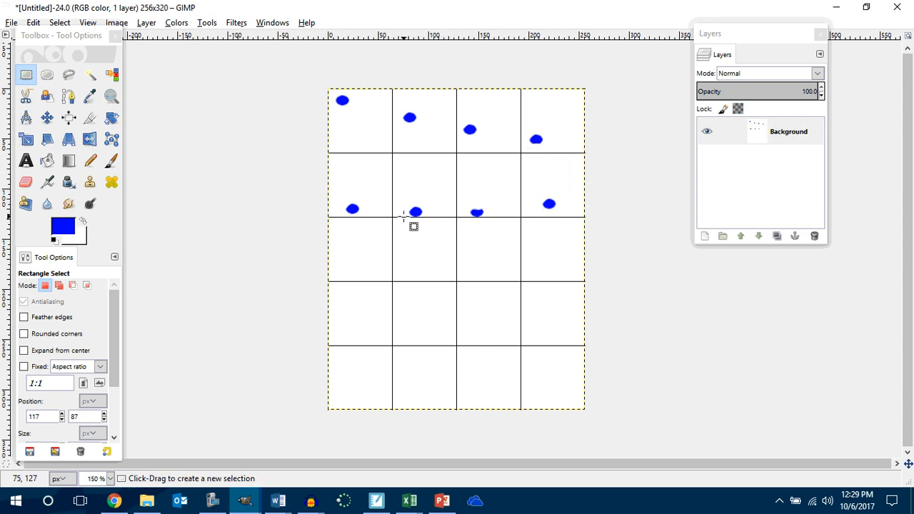
Paste and anchor copies of the dot in the third row's first and second cells, placing the second dot higher than the first.
{"action": "key", "text": "ctrl+v"}
{"action": "left_click_drag", "start_coordinate": [448, 248], "coordinate": [369, 232]}
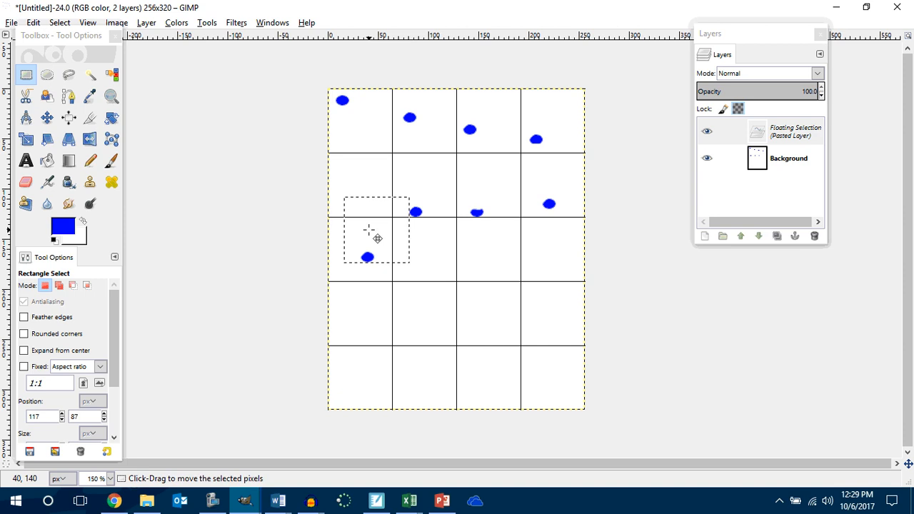
{"action": "left_click", "coordinate": [374, 316]}
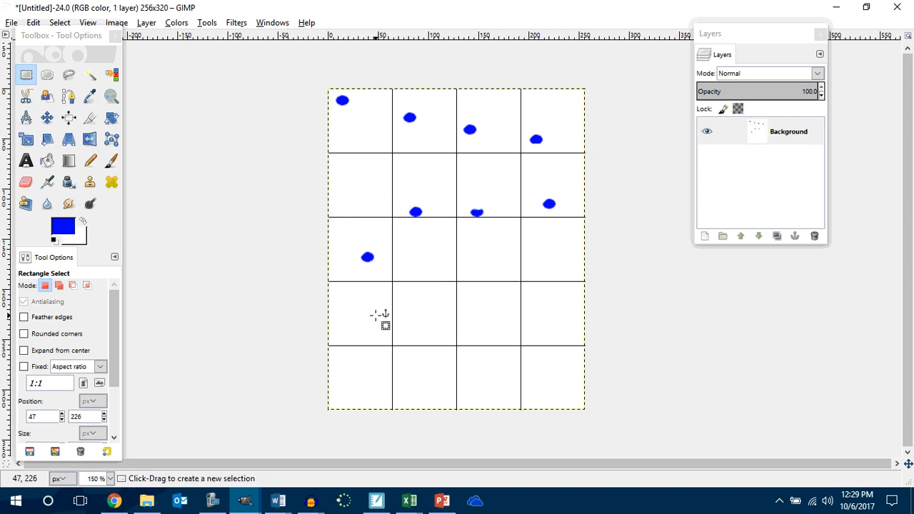
{"action": "key", "text": "ctrl+v"}
{"action": "left_click_drag", "start_coordinate": [453, 267], "coordinate": [498, 224]}
{"action": "left_click", "coordinate": [471, 269]}
Paste and anchor dot copies in the third row's third and fourth cells, each higher, with the last just below the cell's upper line.
{"action": "key", "text": "ctrl+v"}
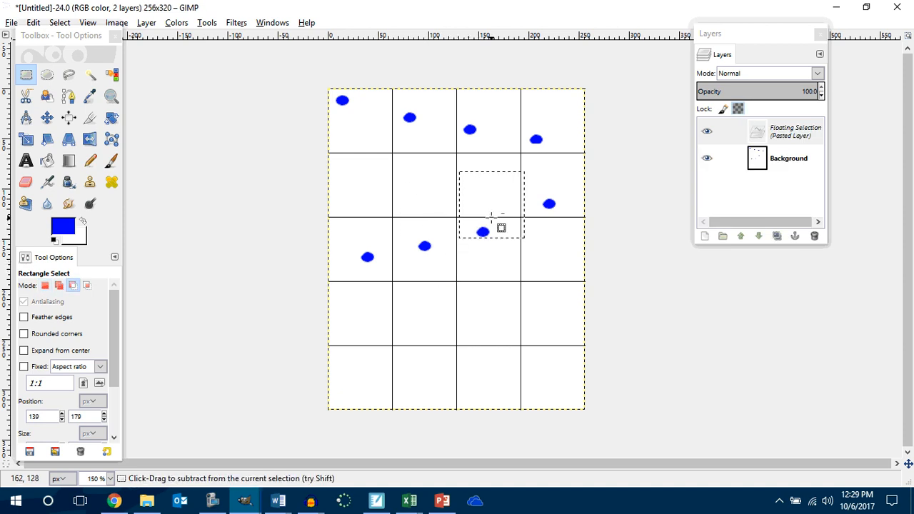
{"action": "left_click", "coordinate": [494, 265]}
{"action": "key", "text": "ctrl+v"}
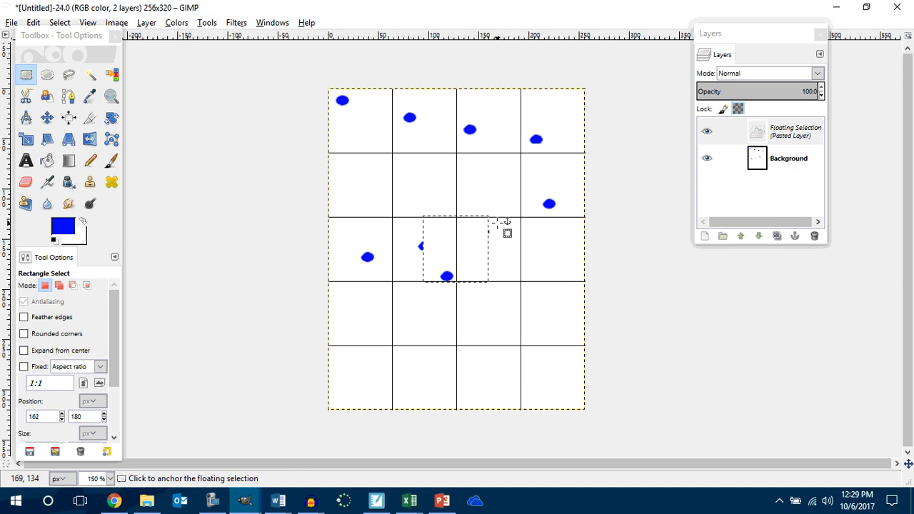
{"action": "left_click_drag", "start_coordinate": [468, 263], "coordinate": [564, 208]}
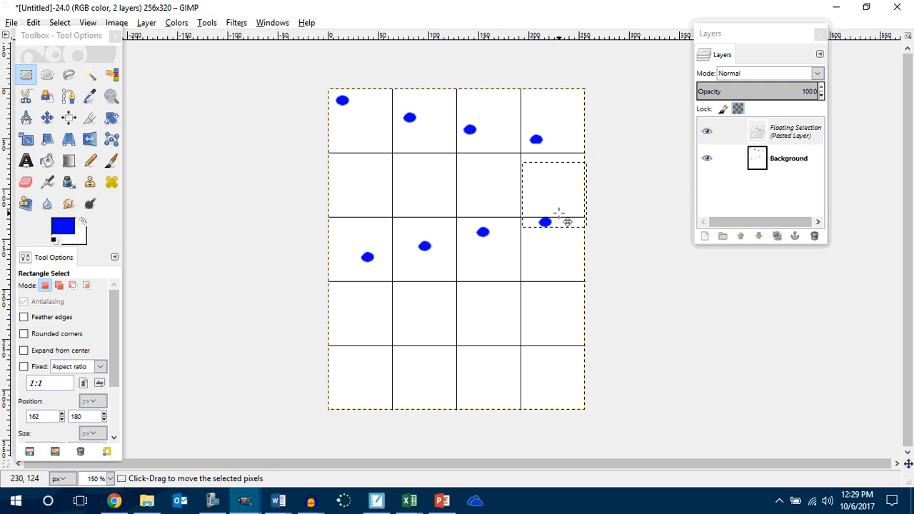
{"action": "left_click", "coordinate": [534, 271]}
Paste another dot copy against the upper grid line of the fourth row's first cell and anchor it.
{"action": "key", "text": "ctrl+v"}
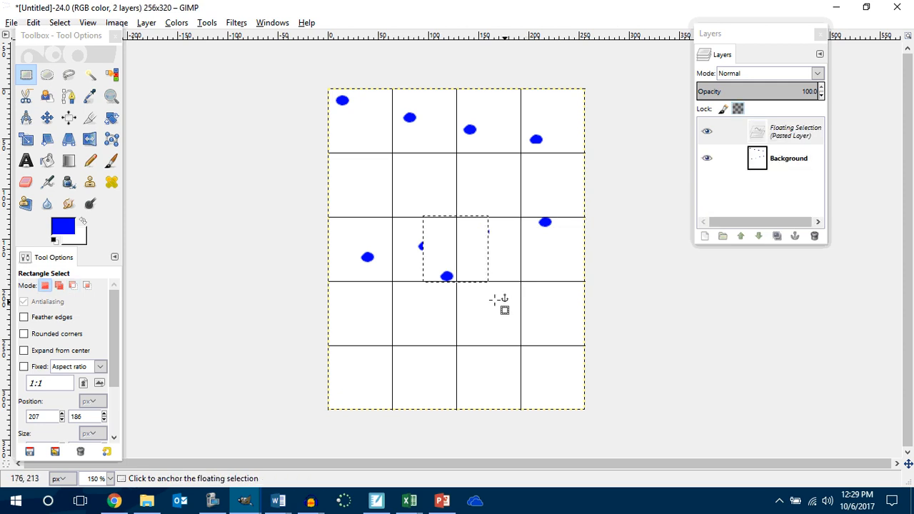
{"action": "left_click_drag", "start_coordinate": [465, 274], "coordinate": [379, 287]}
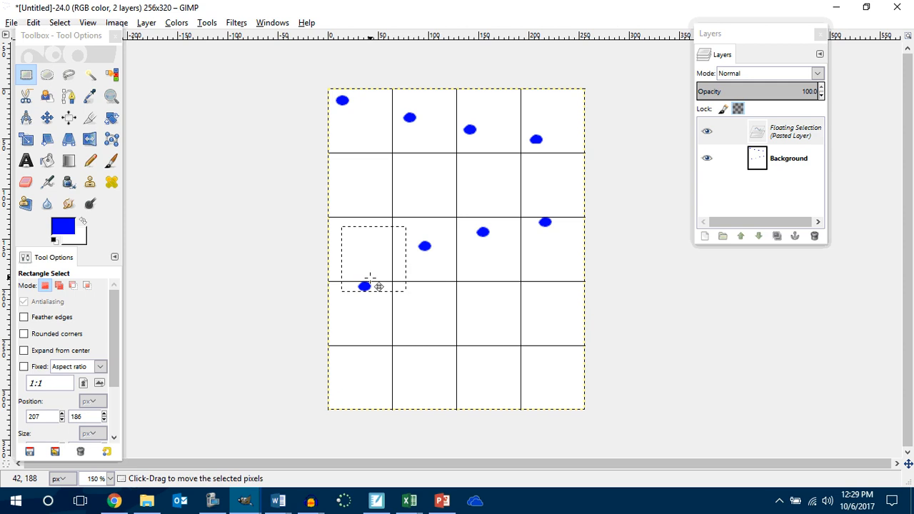
{"action": "left_click", "coordinate": [380, 307]}
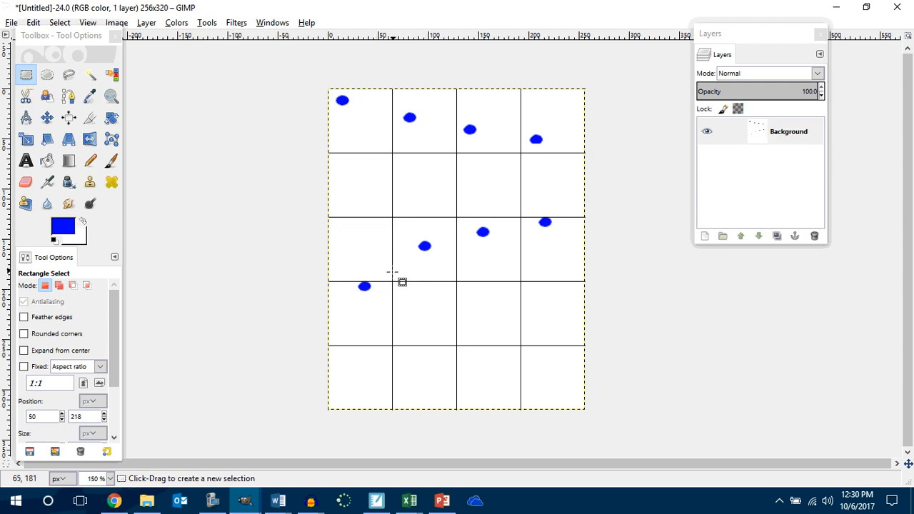
Draw a rectangular selection around the dot in the fourth row's first cell, replacing the misplaced first selection.
{"action": "left_click", "coordinate": [26, 75]}
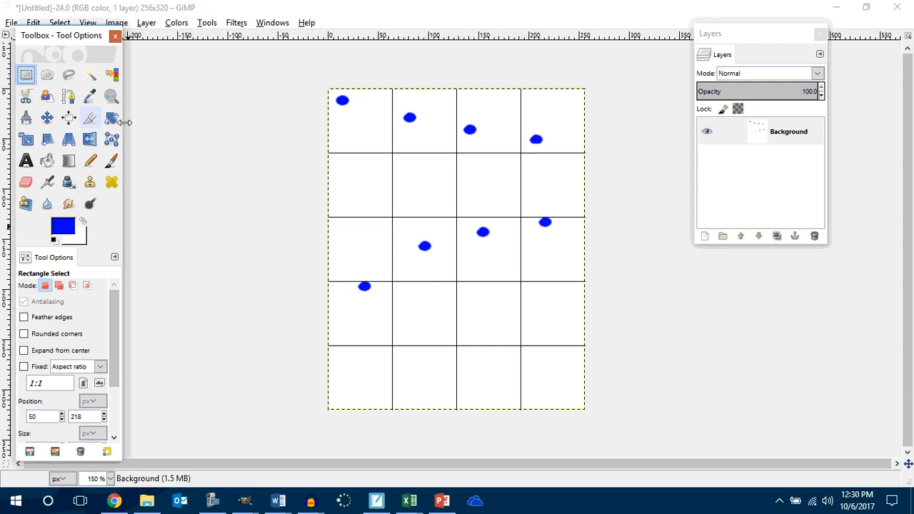
{"action": "scroll", "coordinate": [338, 272], "scroll_direction": "up", "scroll_amount": 4}
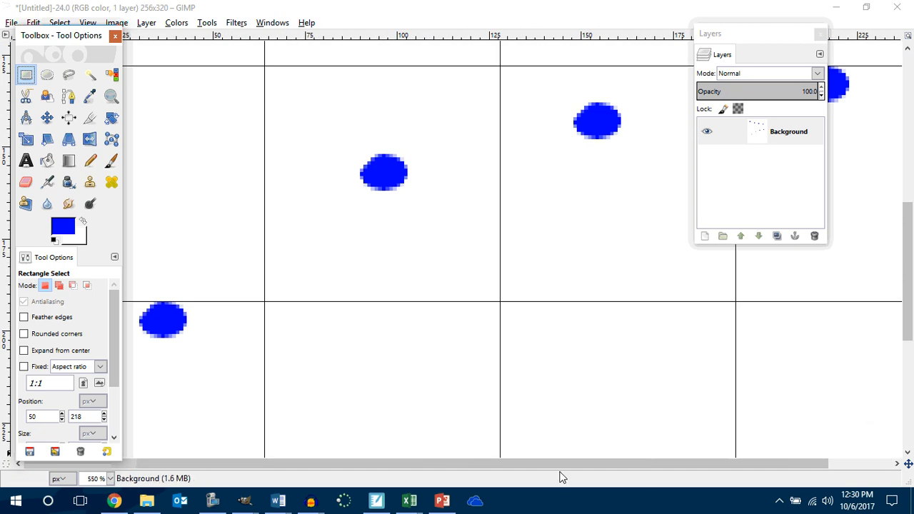
{"action": "left_click_drag", "start_coordinate": [481, 463], "coordinate": [364, 451]}
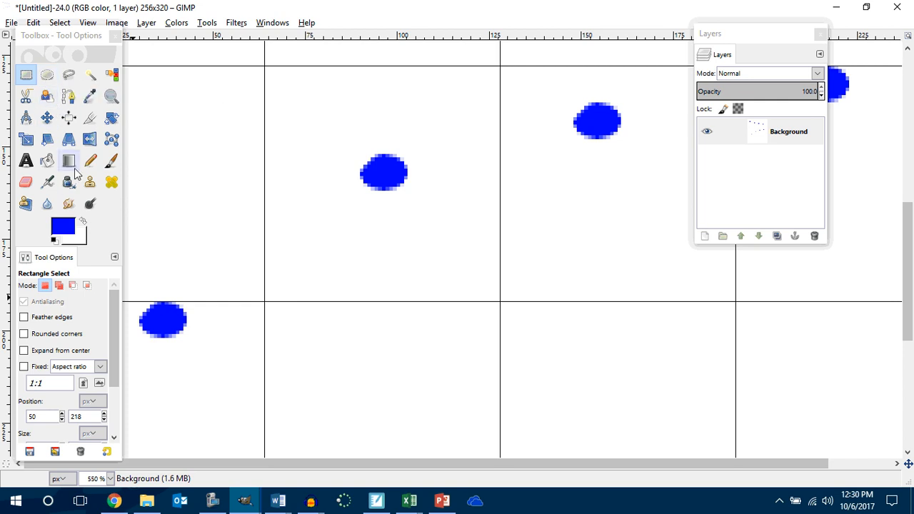
{"action": "left_click", "coordinate": [26, 75]}
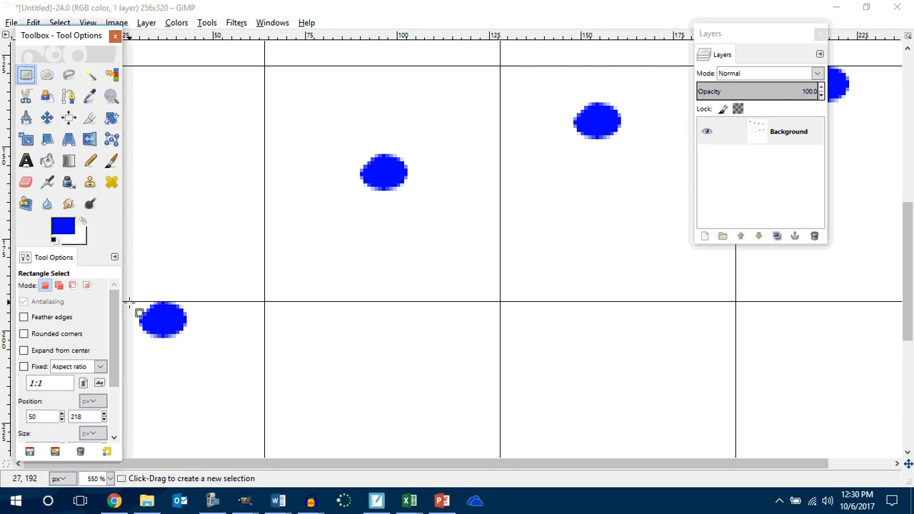
{"action": "left_click_drag", "start_coordinate": [129, 303], "coordinate": [216, 283]}
{"action": "left_click", "coordinate": [220, 278]}
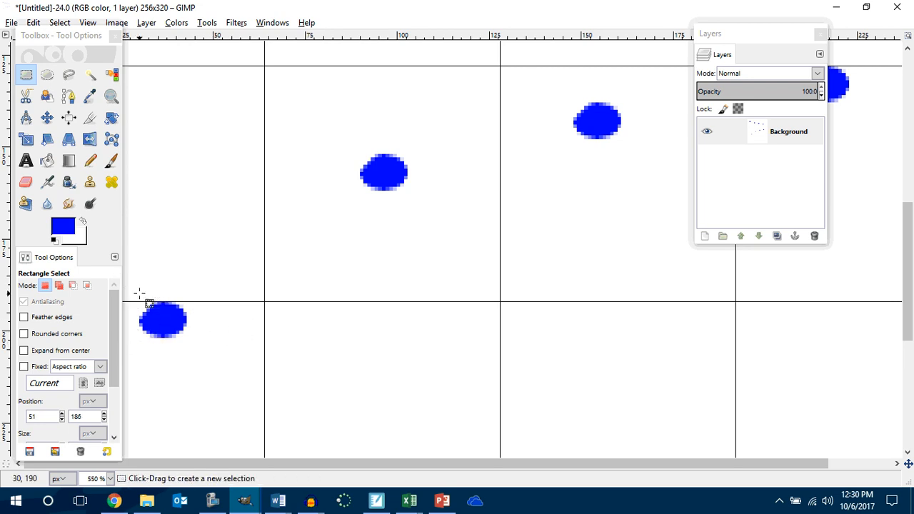
{"action": "left_click_drag", "start_coordinate": [132, 279], "coordinate": [215, 365]}
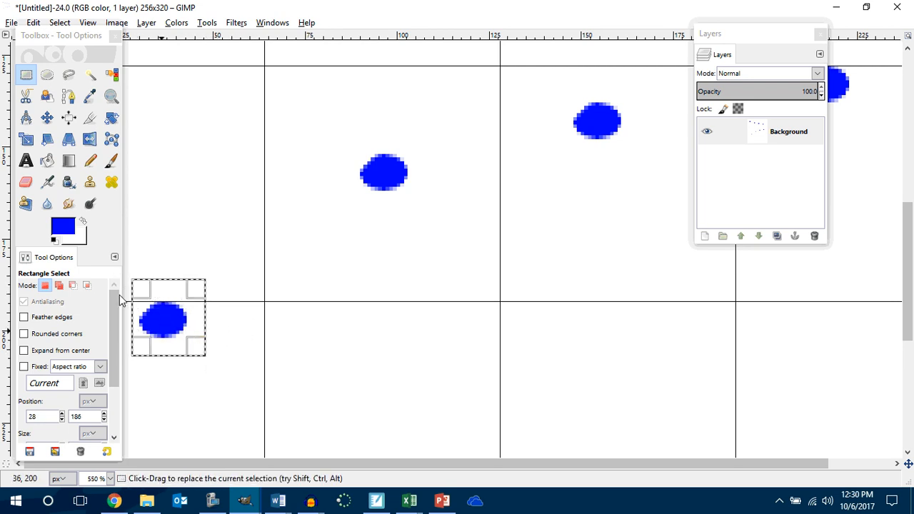
Erase the upper and lower edges of the fourth row's dot with the 1-pixel eraser to flatten it, and clear the selection.
{"action": "left_click", "coordinate": [26, 182]}
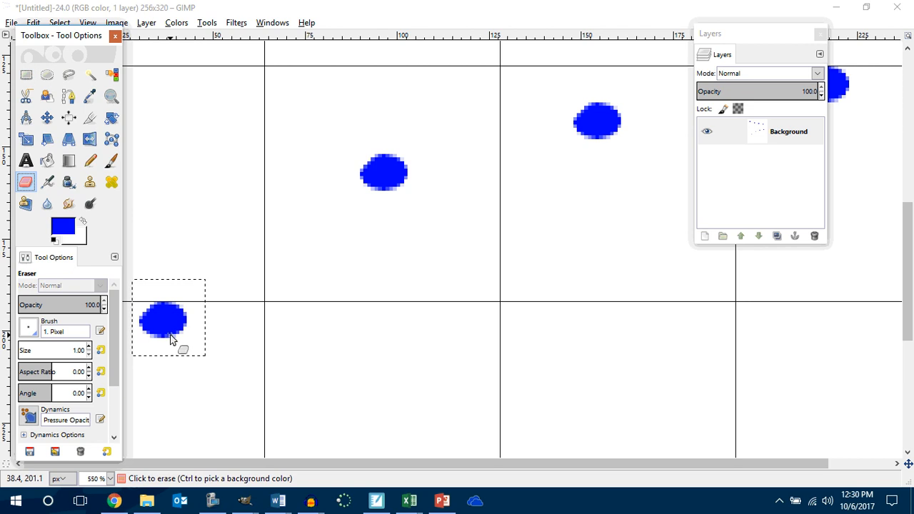
{"action": "mouse_move", "coordinate": [177, 336]}
{"action": "left_mouse_down"}
{"action": "mouse_move", "coordinate": [151, 339]}
{"action": "mouse_move", "coordinate": [187, 339]}
{"action": "mouse_move", "coordinate": [146, 336]}
{"action": "mouse_move", "coordinate": [182, 337]}
{"action": "mouse_move", "coordinate": [190, 313]}
{"action": "mouse_move", "coordinate": [148, 304]}
{"action": "mouse_move", "coordinate": [190, 303]}
{"action": "mouse_move", "coordinate": [138, 307]}
{"action": "mouse_move", "coordinate": [180, 301]}
{"action": "mouse_move", "coordinate": [173, 329]}
{"action": "left_mouse_up"}
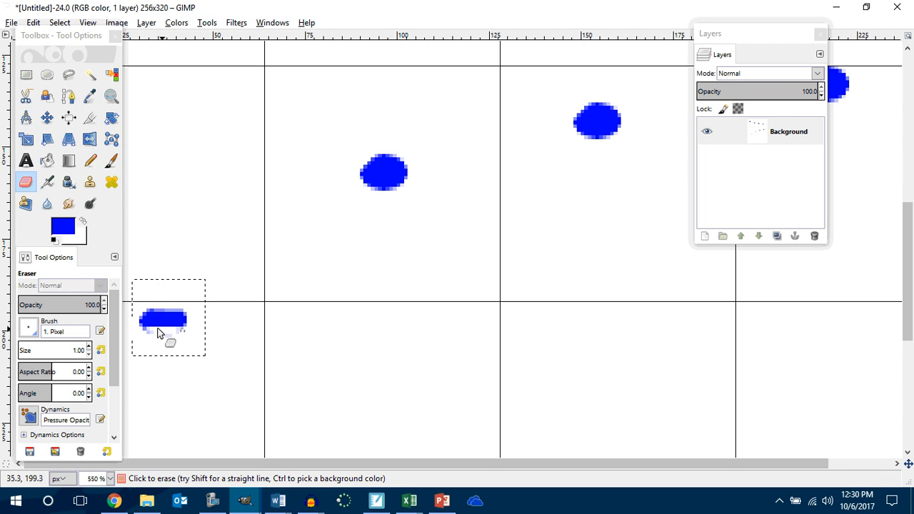
{"action": "mouse_move", "coordinate": [169, 336]}
{"action": "left_mouse_down"}
{"action": "mouse_move", "coordinate": [190, 336]}
{"action": "mouse_move", "coordinate": [172, 337]}
{"action": "left_mouse_up"}
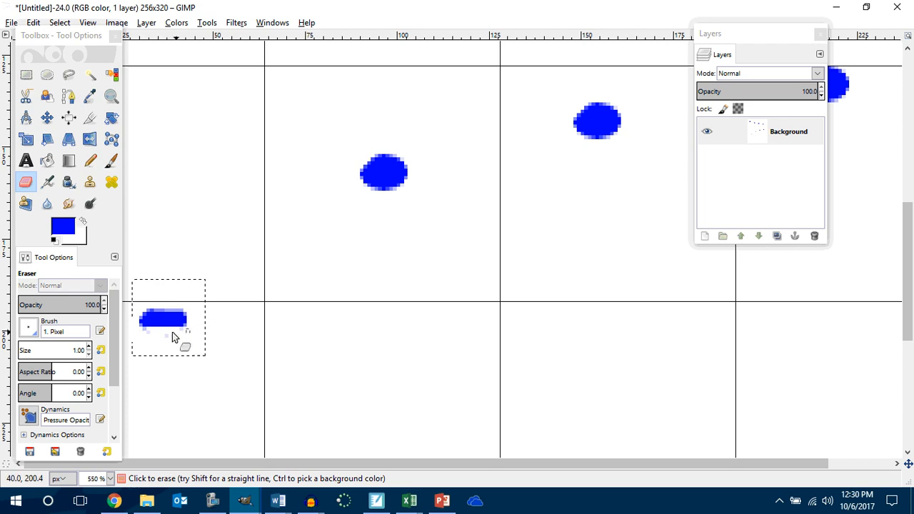
{"action": "left_click", "coordinate": [26, 75]}
{"action": "left_click", "coordinate": [220, 327]}
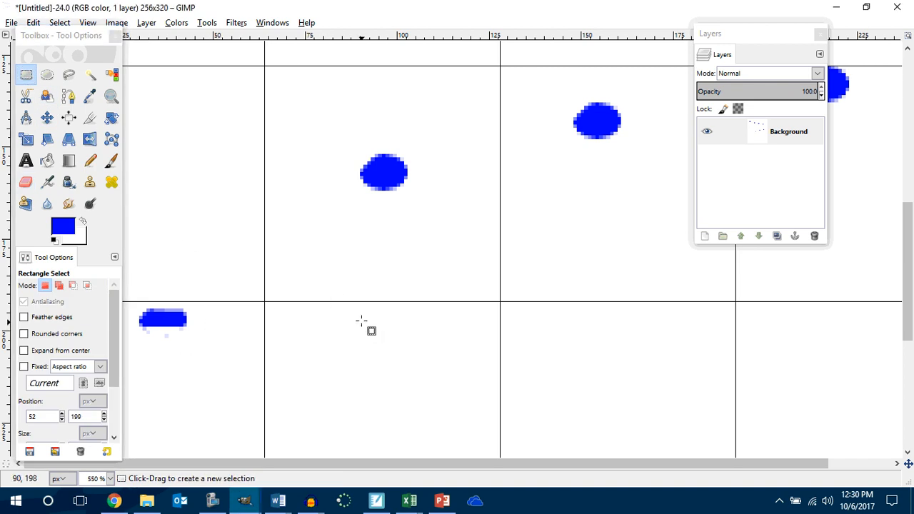
{"action": "scroll", "coordinate": [372, 311], "scroll_direction": "down", "scroll_amount": 5}
{"action": "scroll", "coordinate": [369, 311], "scroll_direction": "up", "scroll_amount": 3, "text": "ctrl"}
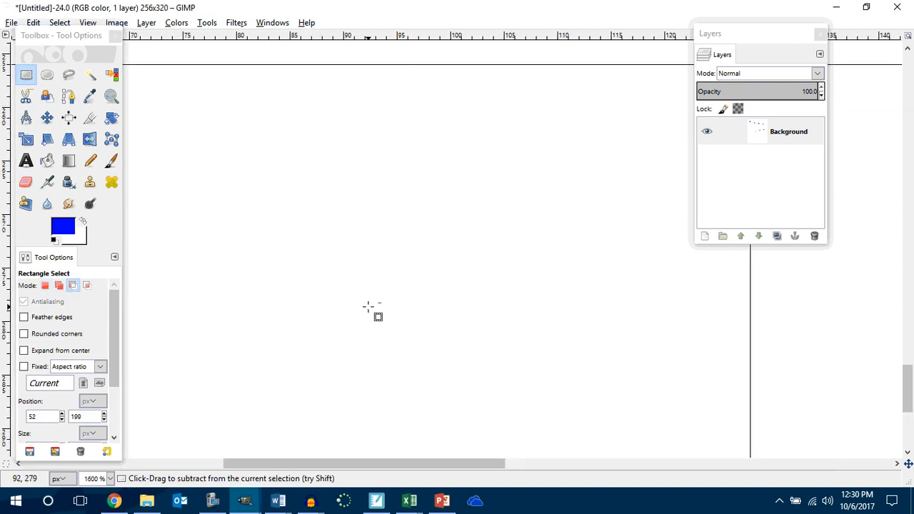
{"action": "scroll", "coordinate": [368, 307], "scroll_direction": "up", "scroll_amount": 8, "text": "ctrl"}
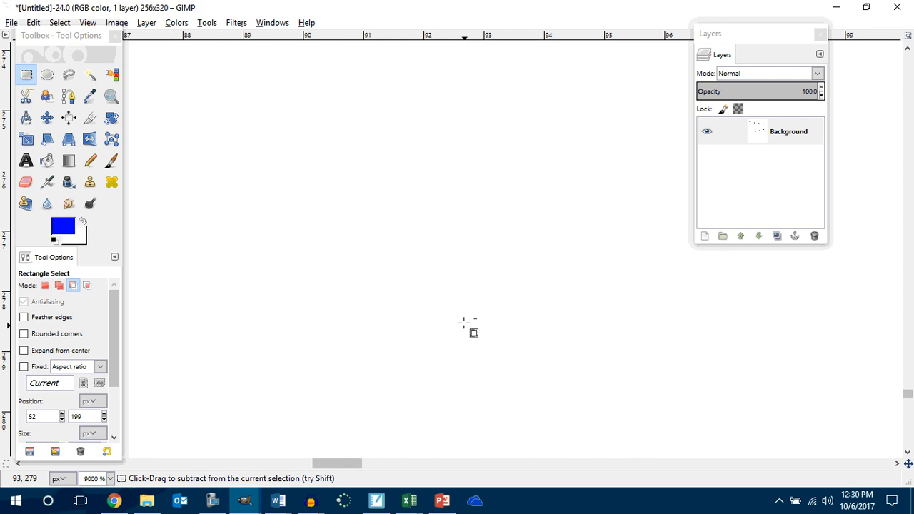
{"action": "scroll", "coordinate": [466, 325], "scroll_direction": "down", "scroll_amount": 17, "text": "ctrl"}
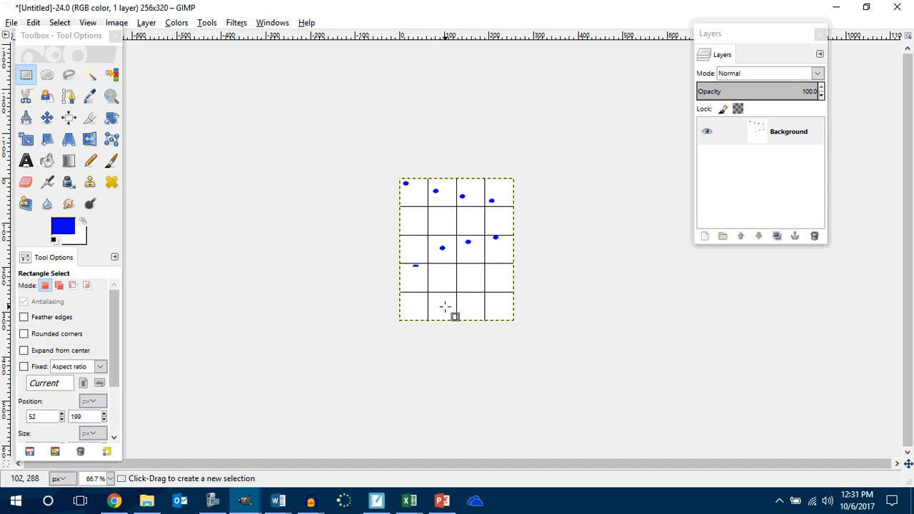
{"action": "scroll", "coordinate": [444, 306], "scroll_direction": "up", "scroll_amount": 5, "text": "ctrl"}
{"action": "scroll", "coordinate": [442, 292], "scroll_direction": "down", "scroll_amount": 3, "text": "ctrl"}
{"action": "scroll", "coordinate": [441, 292], "scroll_direction": "up", "scroll_amount": 1, "text": "ctrl"}
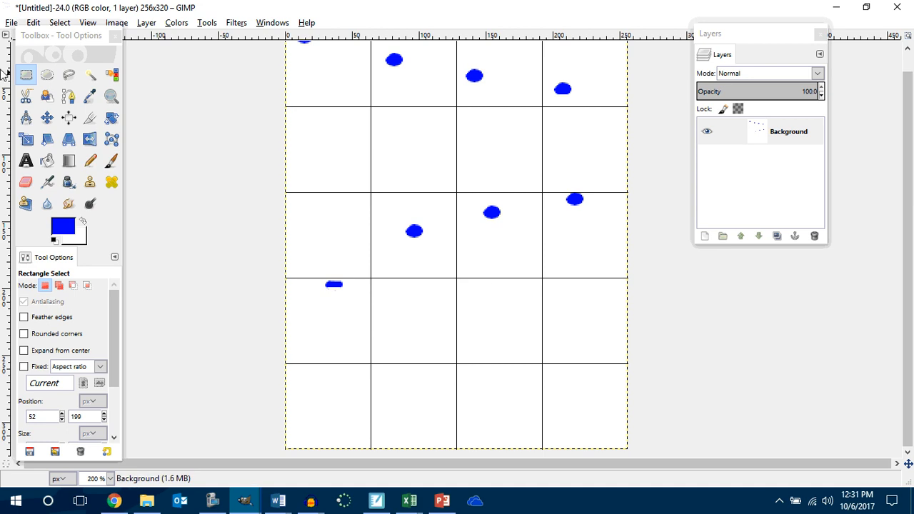
Create a new blank 256 by 320 pixel image.
{"action": "left_click", "coordinate": [12, 23]}
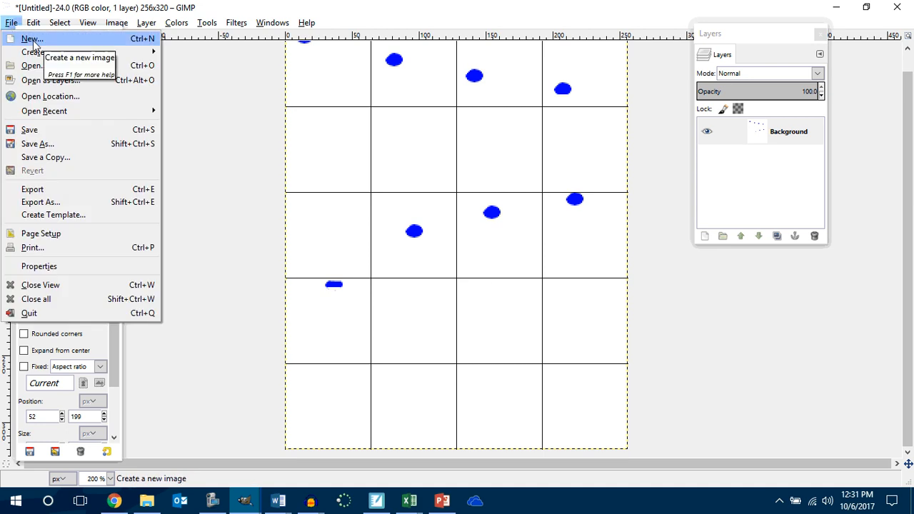
{"action": "left_click", "coordinate": [33, 40]}
{"action": "left_click", "coordinate": [496, 236]}
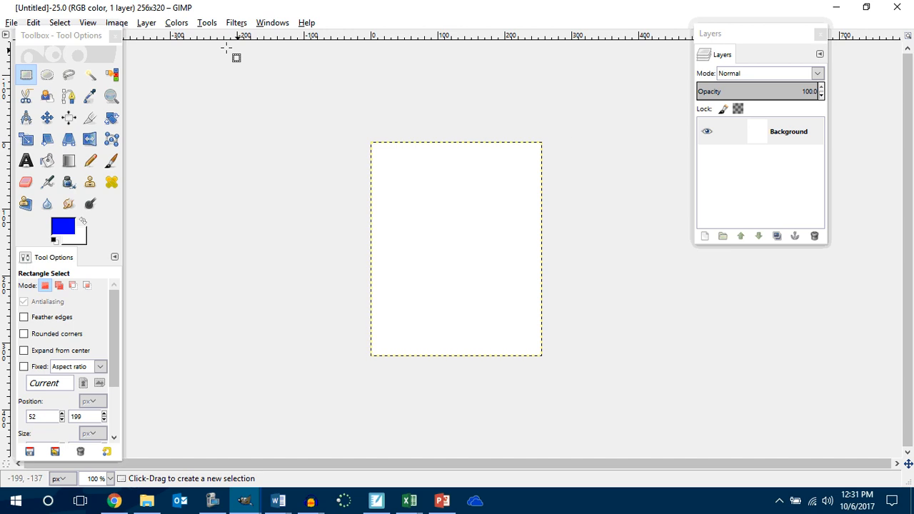
Move the toolbox out of the way and show the grid on the new image.
{"action": "scroll", "coordinate": [383, 135], "scroll_direction": "up", "scroll_amount": 4, "text": "ctrl"}
{"action": "scroll", "coordinate": [375, 118], "scroll_direction": "down", "scroll_amount": 3, "text": "ctrl"}
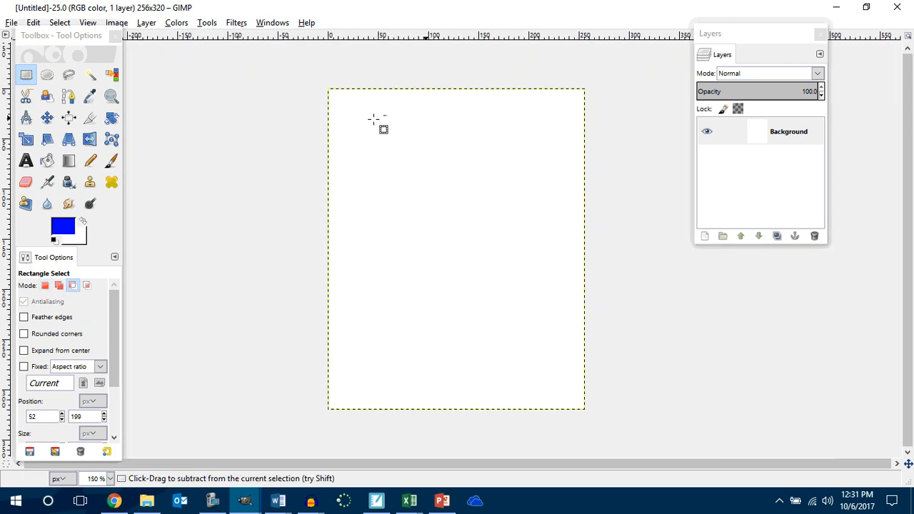
{"action": "left_click_drag", "start_coordinate": [74, 39], "coordinate": [2, 47]}
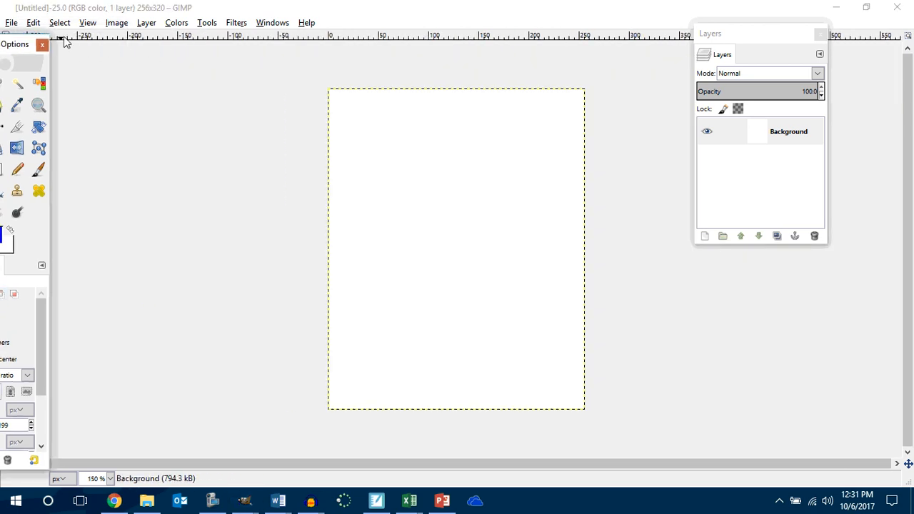
{"action": "left_click", "coordinate": [88, 22]}
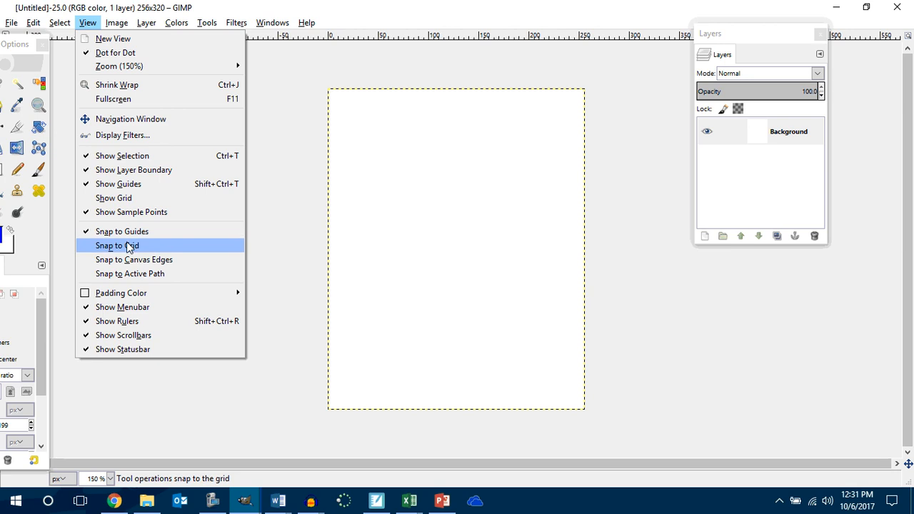
{"action": "left_click", "coordinate": [125, 198]}
Configure the image grid with a spacing of 64 pixels in width and height.
{"action": "left_click", "coordinate": [116, 22]}
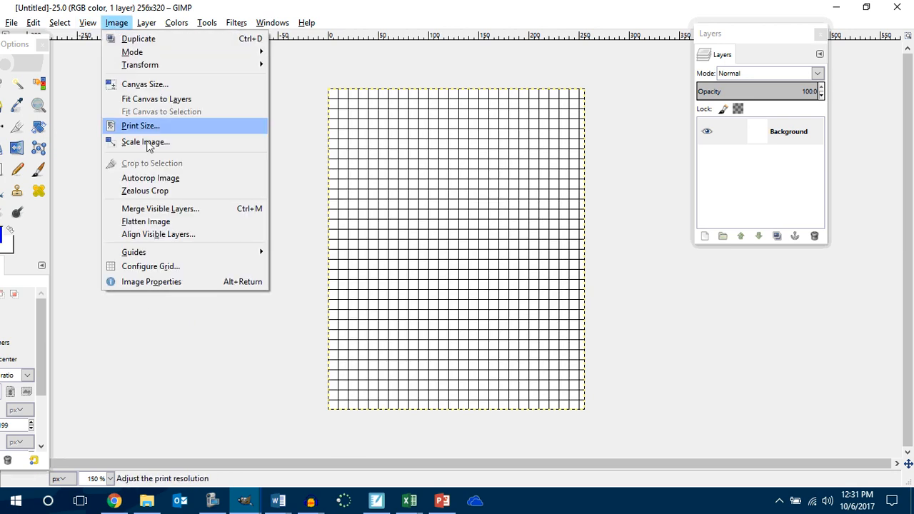
{"action": "left_click", "coordinate": [157, 268]}
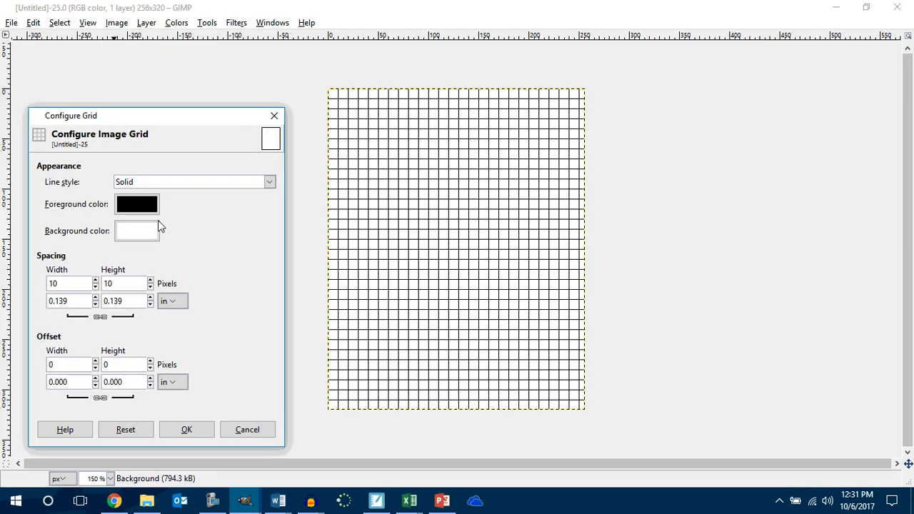
{"action": "double_click", "coordinate": [67, 284]}
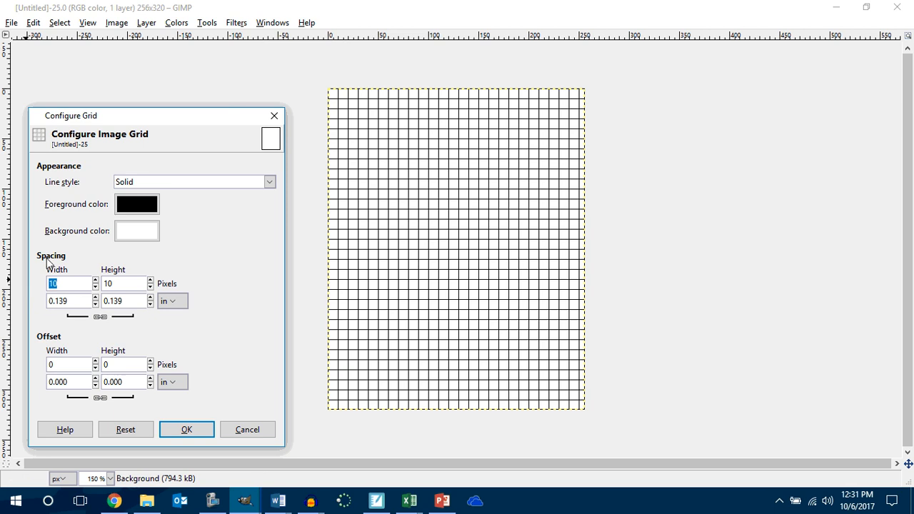
{"action": "type", "text": "64"}
{"action": "left_click", "coordinate": [128, 285]}
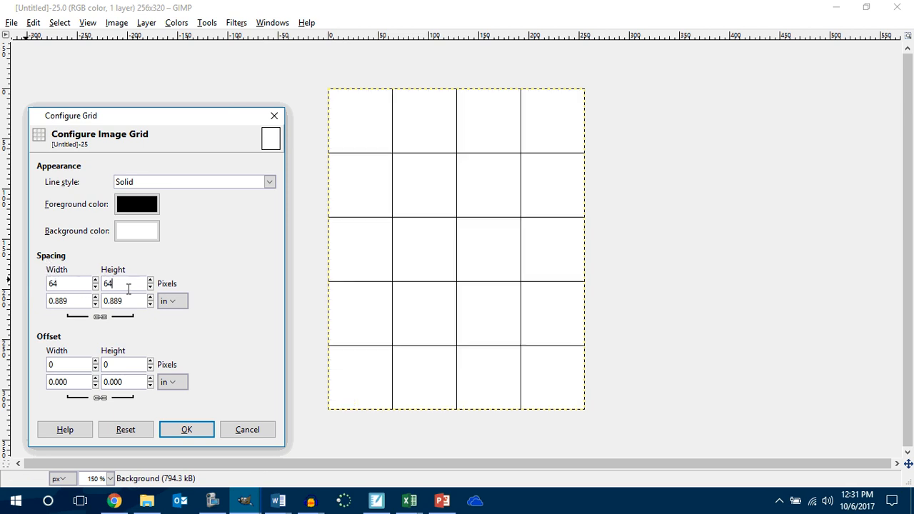
{"action": "left_click", "coordinate": [186, 429]}
Bring the toolbox fully into view and set the Pencil tool to the z Pepper brush at size 32.
{"action": "left_click_drag", "start_coordinate": [12, 52], "coordinate": [144, 61]}
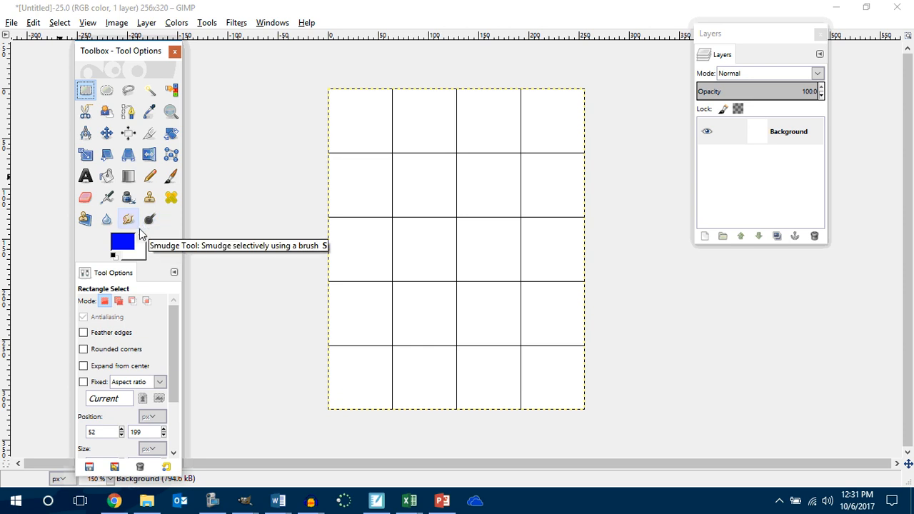
{"action": "left_click", "coordinate": [149, 177]}
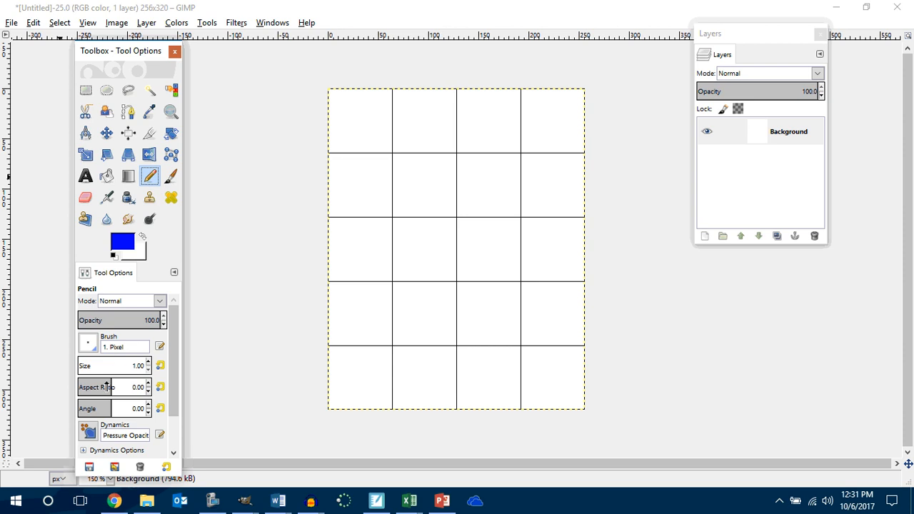
{"action": "left_click", "coordinate": [88, 343]}
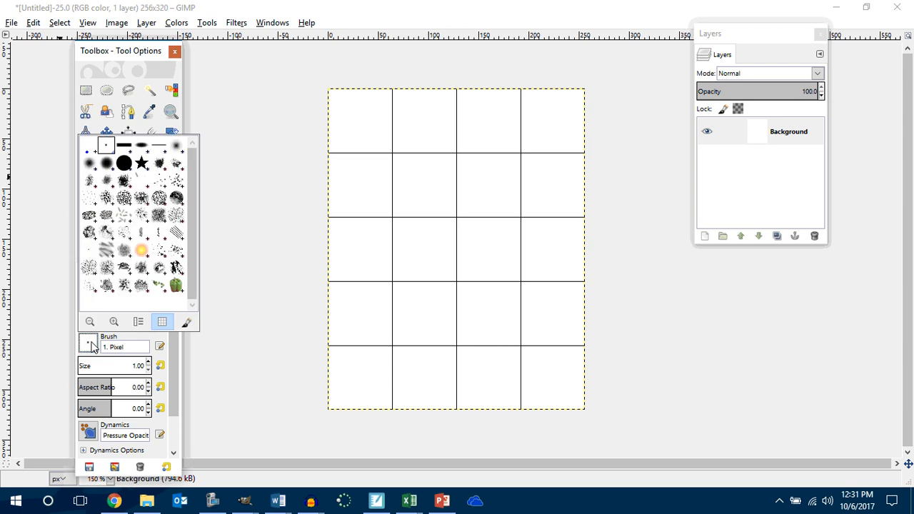
{"action": "left_click", "coordinate": [176, 287]}
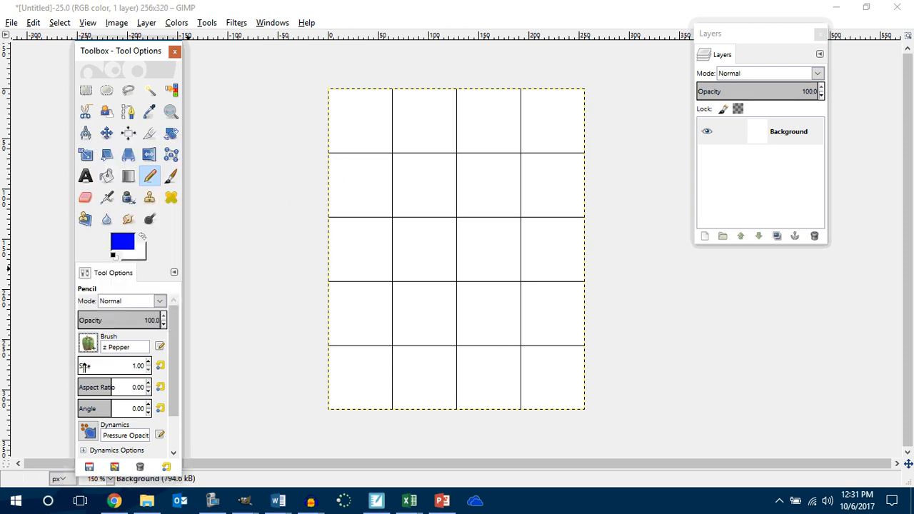
{"action": "left_click", "coordinate": [147, 362]}
{"action": "scroll", "coordinate": [151, 366], "scroll_direction": "up", "scroll_amount": 18}
{"action": "scroll", "coordinate": [151, 366], "scroll_direction": "up", "scroll_amount": 2}
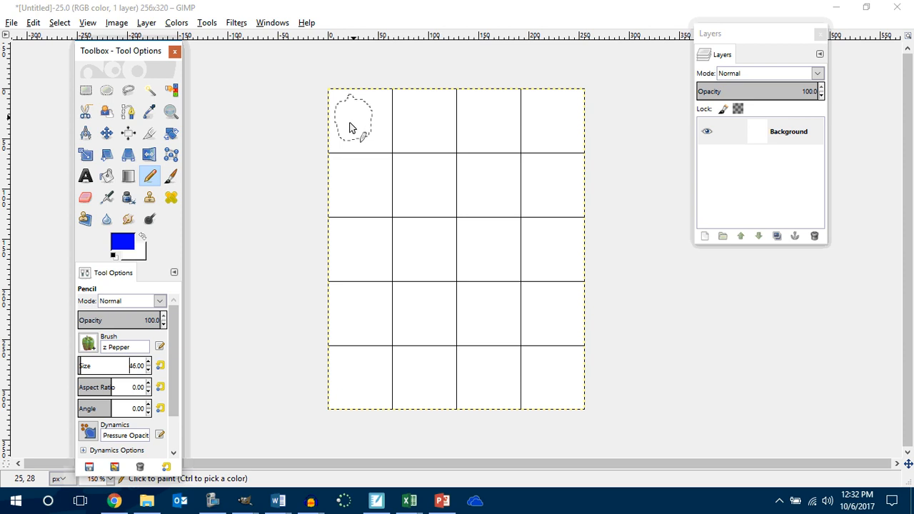
{"action": "scroll", "coordinate": [150, 371], "scroll_direction": "down", "scroll_amount": 2}
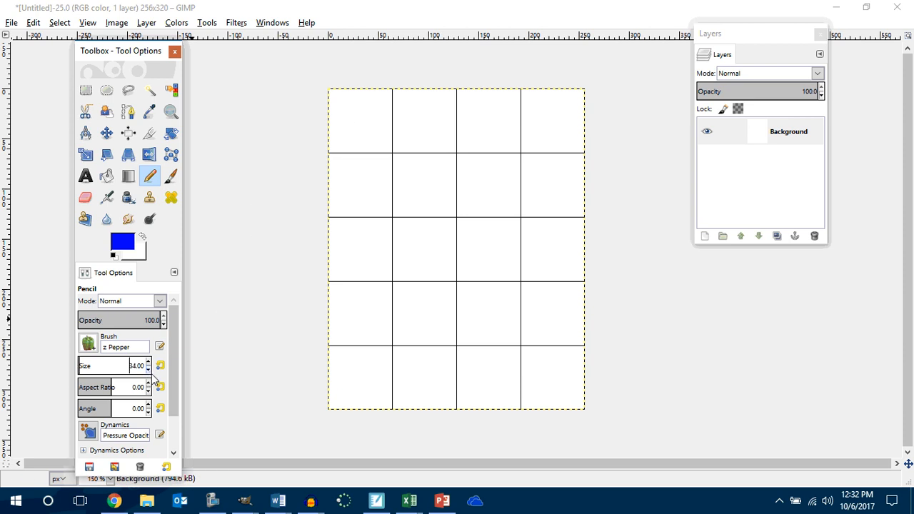
Stamp one pepper in each of the first row's four cells, slightly lower each time, with the first ones cut off by the canvas edge.
{"action": "left_click", "coordinate": [340, 85]}
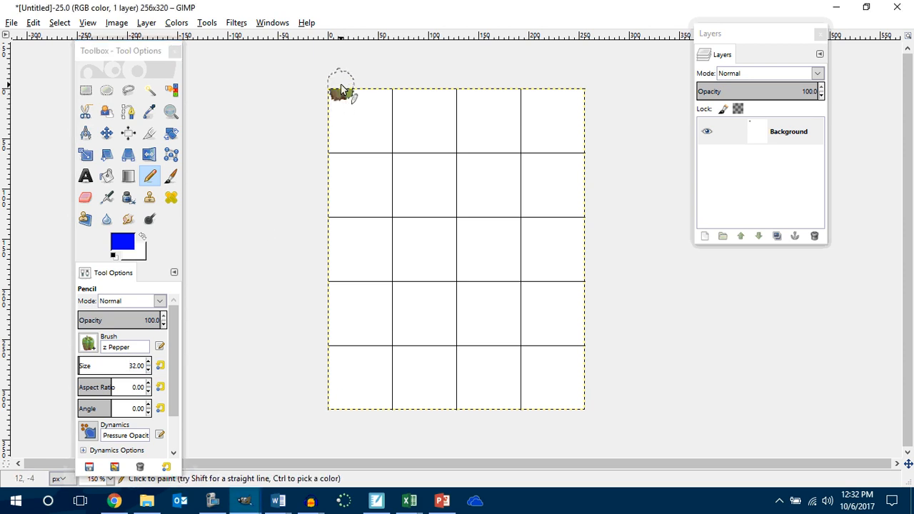
{"action": "left_click", "coordinate": [409, 97]}
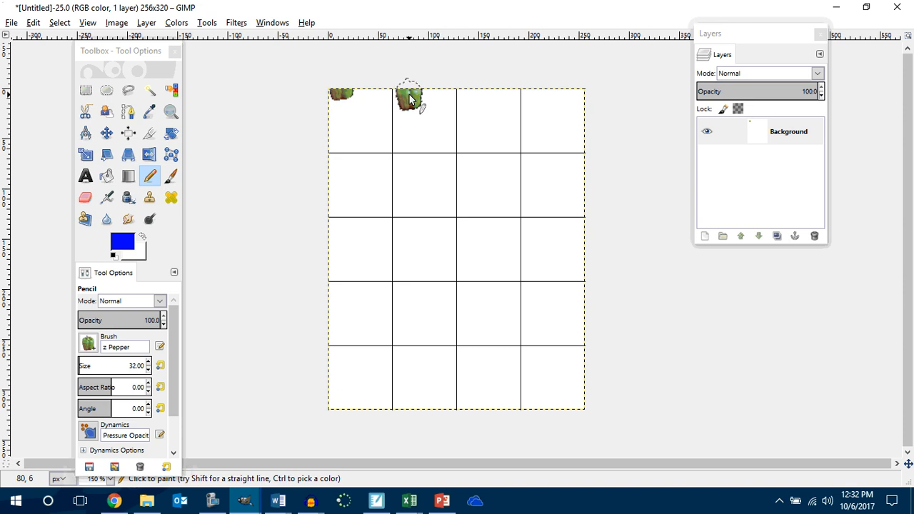
{"action": "left_click", "coordinate": [476, 107]}
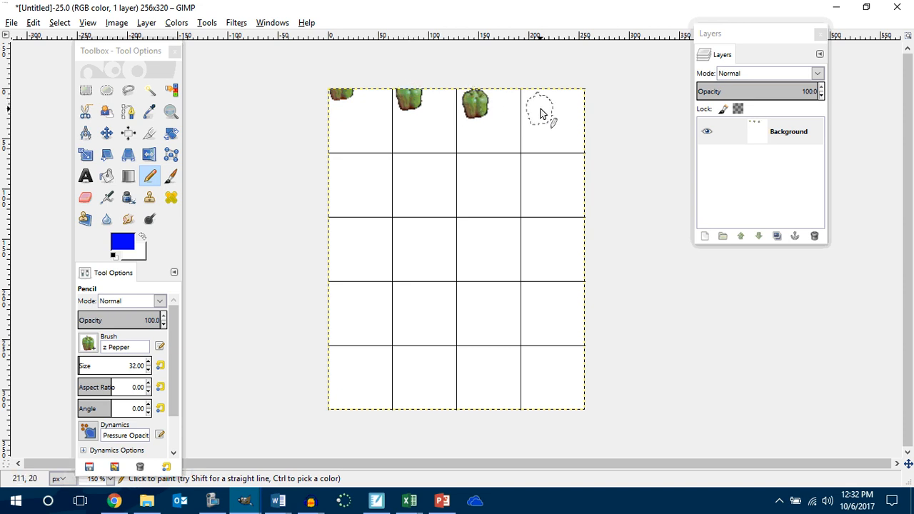
{"action": "left_click", "coordinate": [540, 113]}
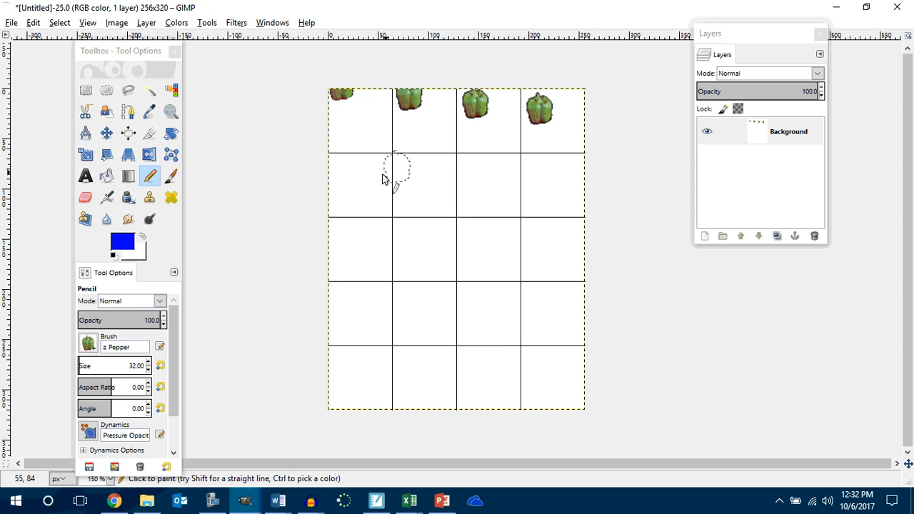
Stamp one pepper in each of the second row's four cells, continuing the descent until the last one touches the cell's lower edge.
{"action": "left_click", "coordinate": [346, 181]}
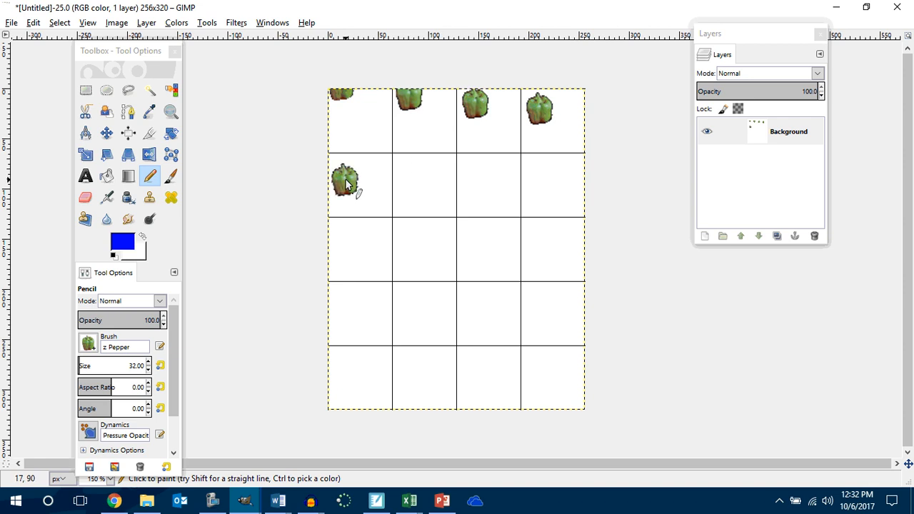
{"action": "left_click", "coordinate": [406, 190]}
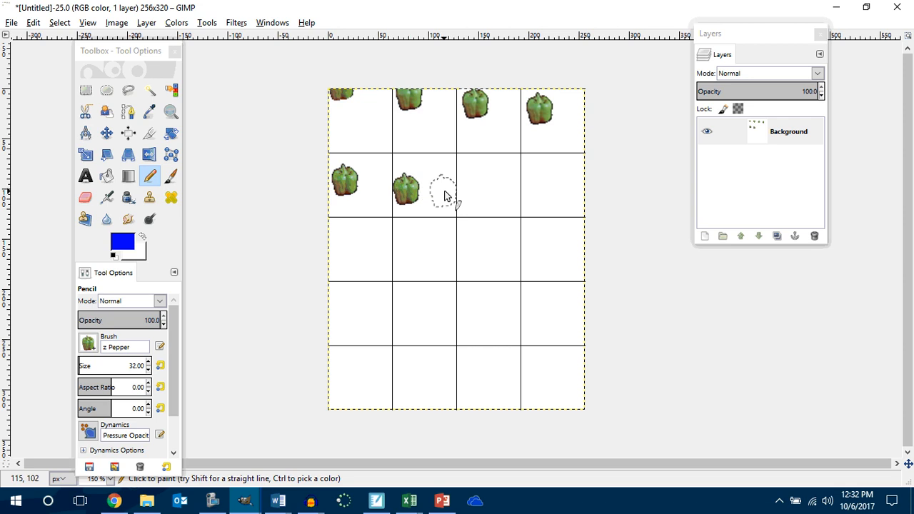
{"action": "left_click", "coordinate": [472, 202]}
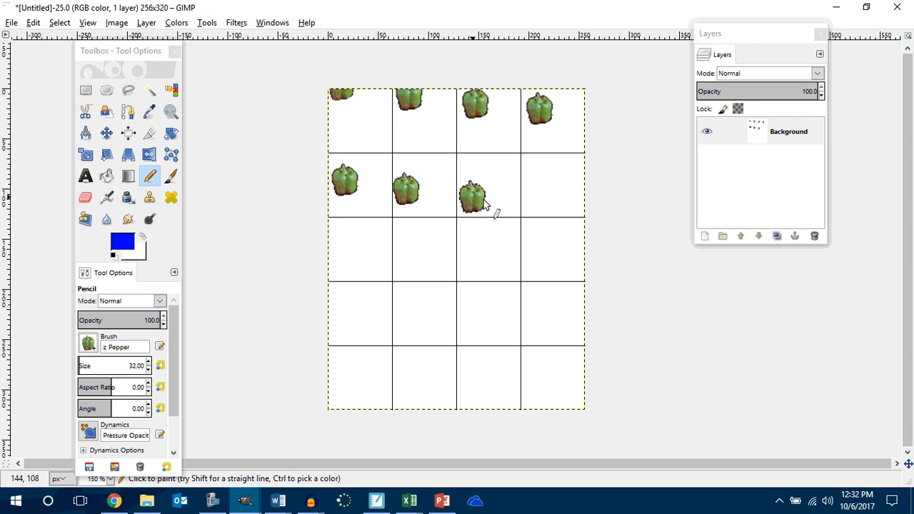
{"action": "left_click", "coordinate": [536, 206]}
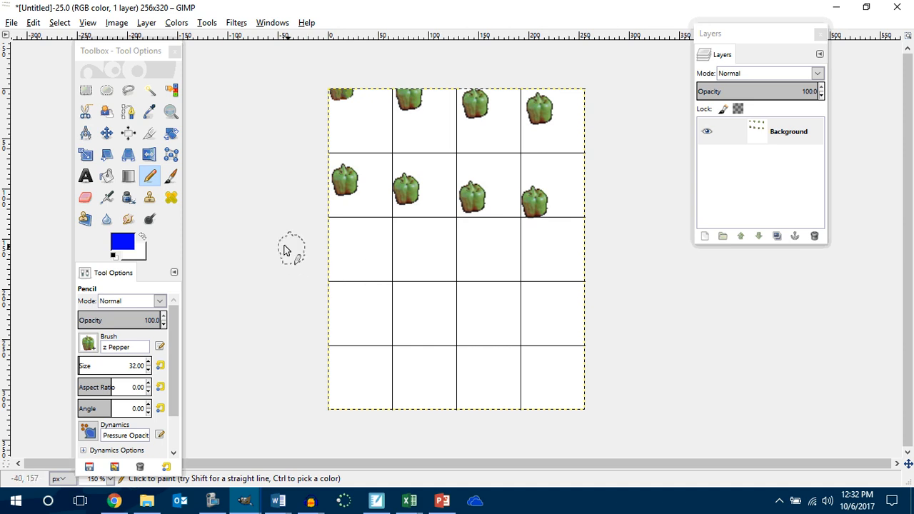
Stamp a pepper at the lower edge of the third row's first cell and draw a rectangular selection around it.
{"action": "left_click", "coordinate": [351, 271]}
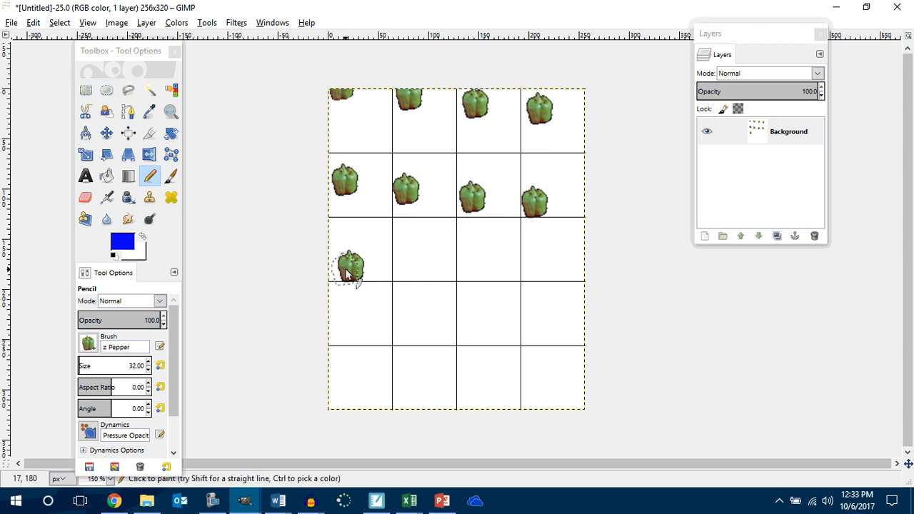
{"action": "left_click", "coordinate": [86, 91]}
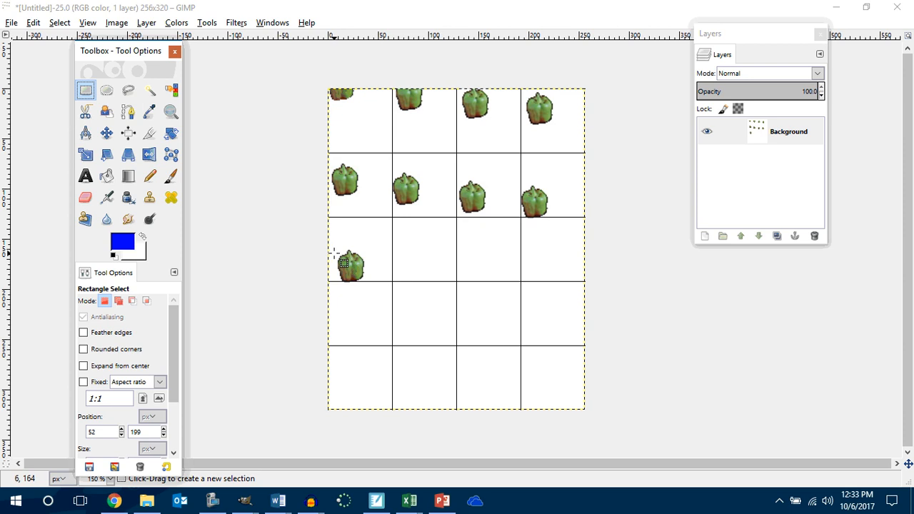
{"action": "left_click_drag", "start_coordinate": [335, 245], "coordinate": [368, 288]}
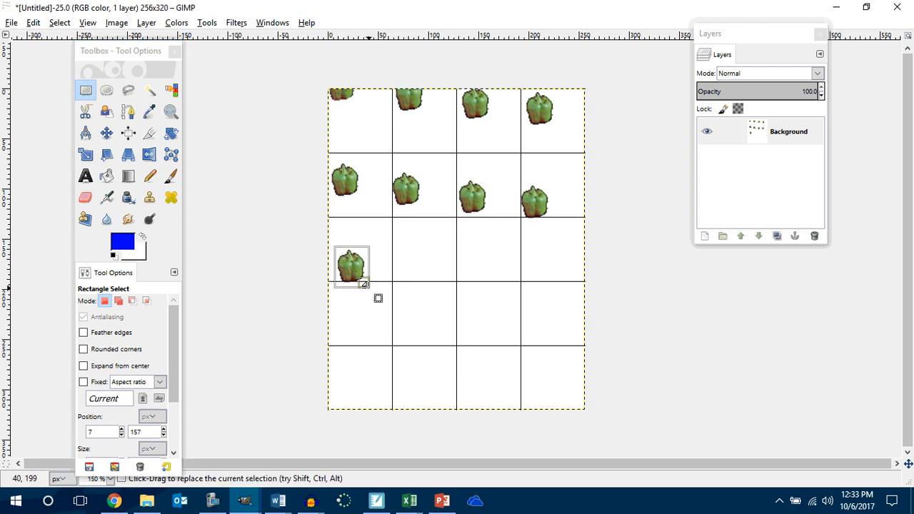
{"action": "mouse_move", "coordinate": [350, 250]}
{"action": "left_mouse_down"}
{"action": "mouse_move", "coordinate": [349, 265]}
{"action": "mouse_move", "coordinate": [355, 249]}
{"action": "left_mouse_up"}
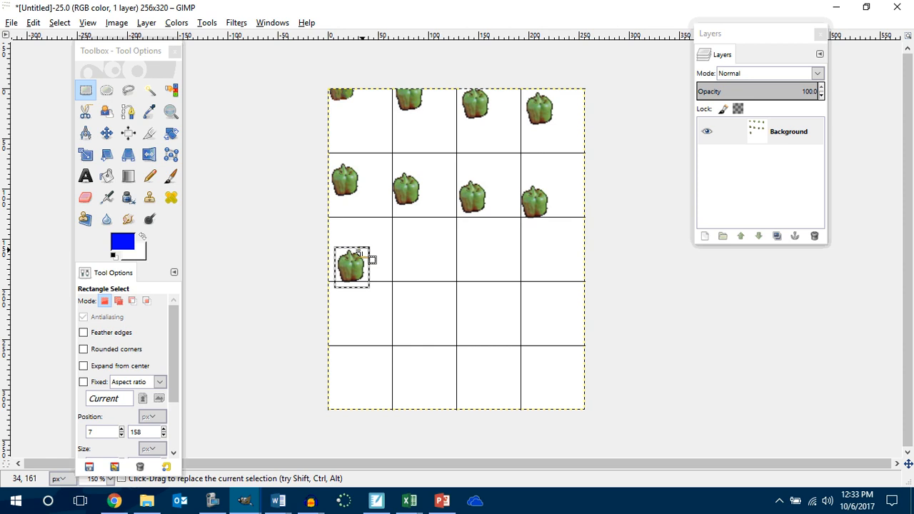
Squash the selected pepper with a Perspective transform by pulling its upper-left corner inward, and anchor the result.
{"action": "left_click", "coordinate": [129, 155]}
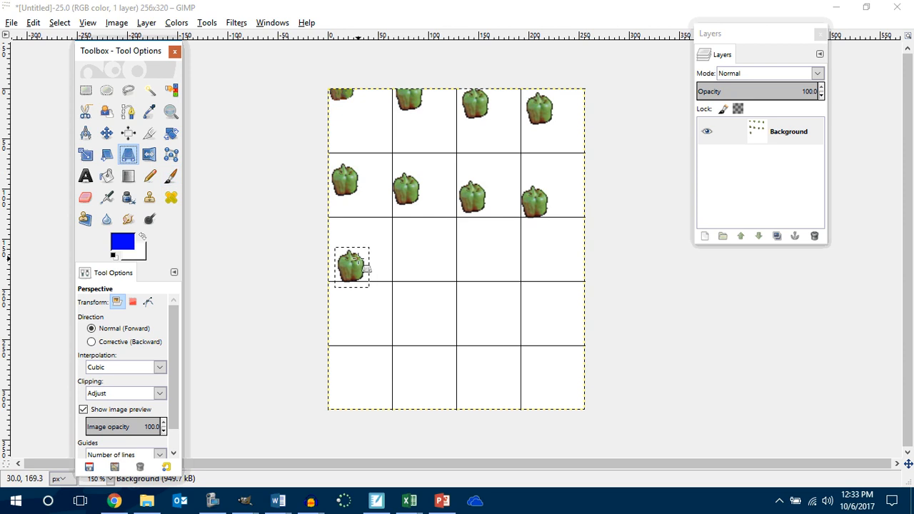
{"action": "left_click_drag", "start_coordinate": [338, 252], "coordinate": [358, 270]}
{"action": "key", "text": "Tab"}
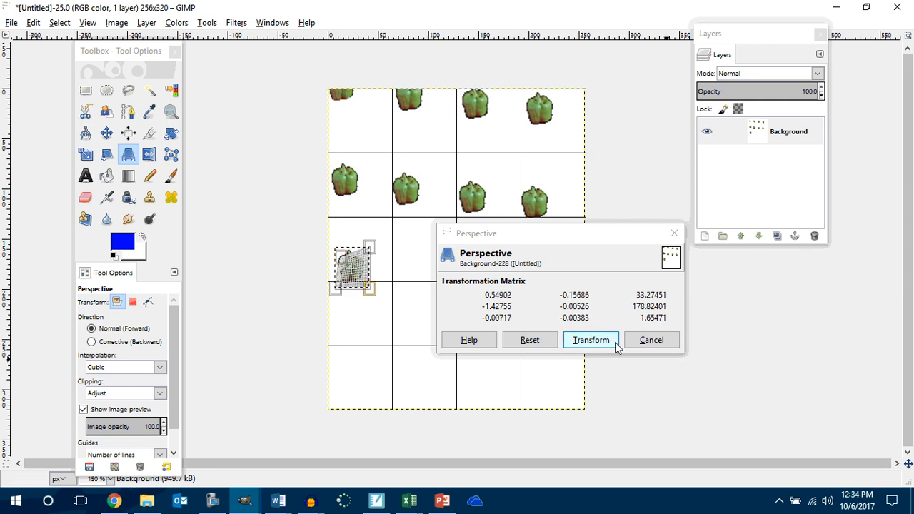
{"action": "left_click", "coordinate": [591, 340]}
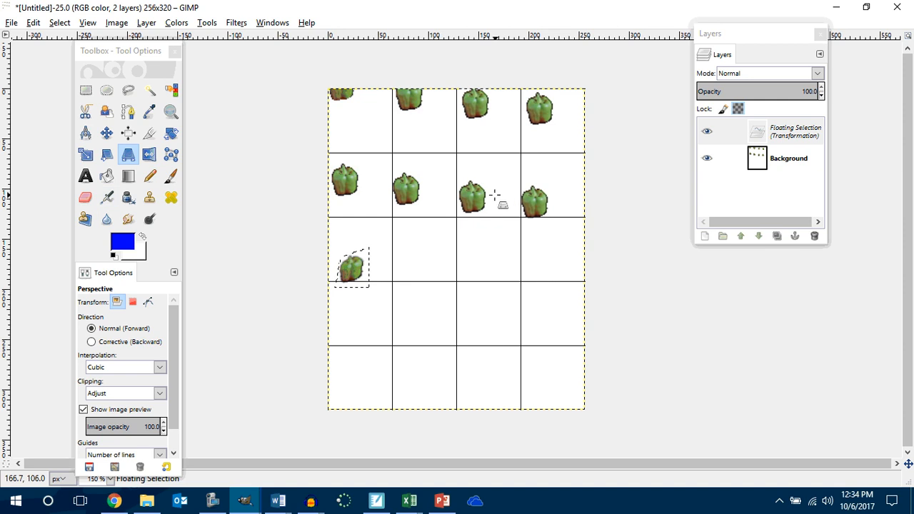
{"action": "left_click", "coordinate": [86, 89]}
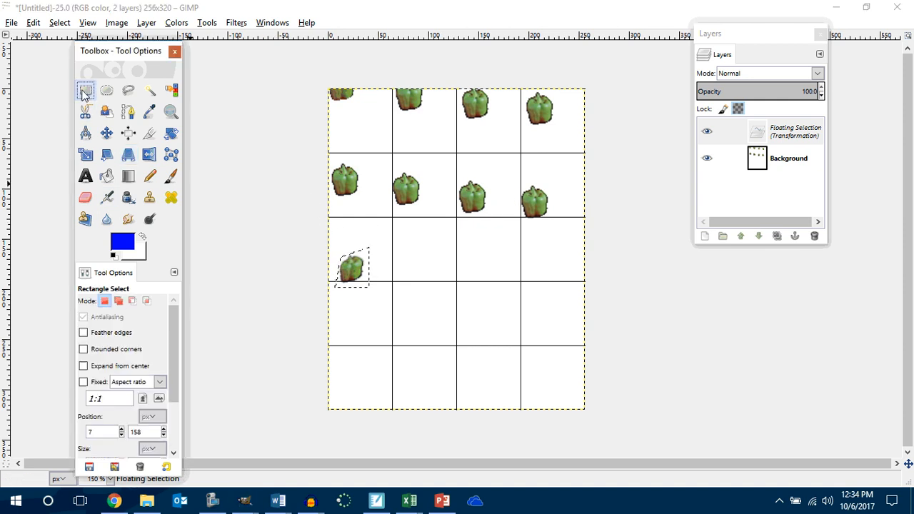
{"action": "left_click", "coordinate": [512, 184]}
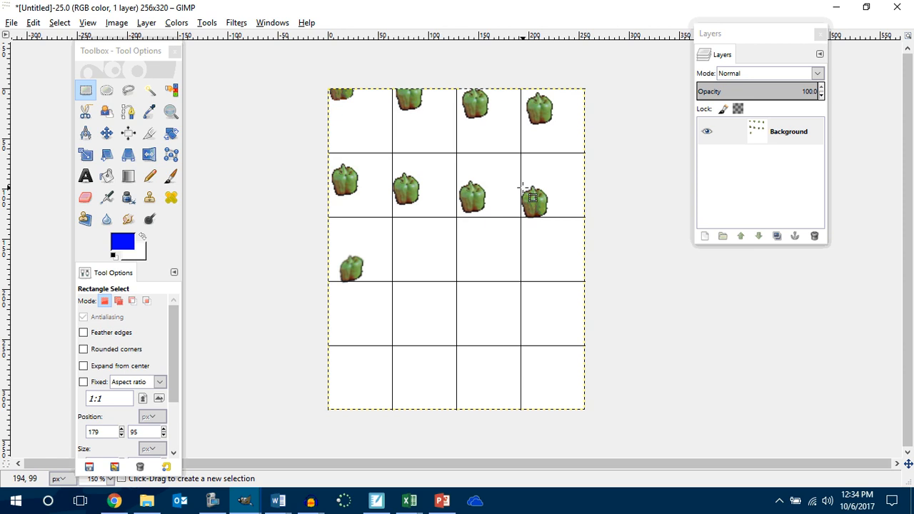
Copy the pepper in the second row's last cell and place the pasted copy at the lower edge of the third row's second cell.
{"action": "left_click_drag", "start_coordinate": [519, 183], "coordinate": [551, 220]}
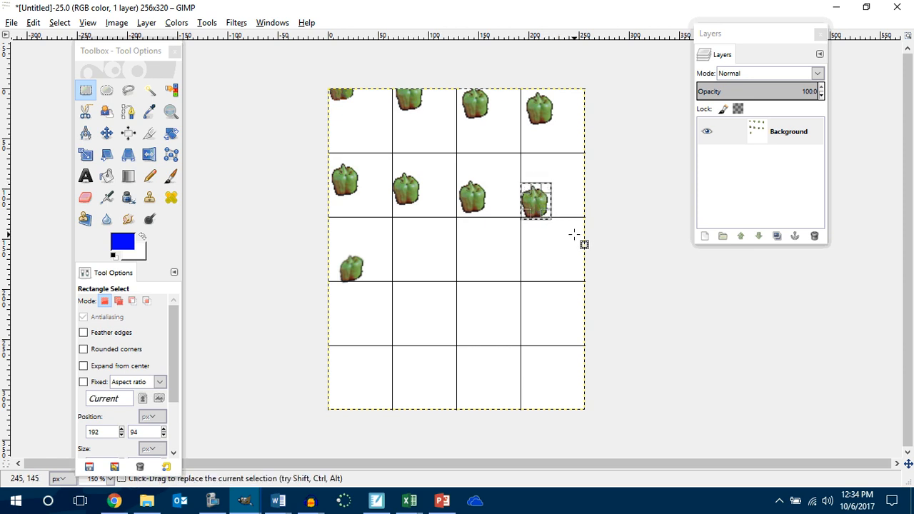
{"action": "key", "text": "ctrl"}
{"action": "key", "text": "ctrl+c"}
{"action": "key", "text": "ctrl+v"}
{"action": "left_click_drag", "start_coordinate": [549, 217], "coordinate": [418, 269]}
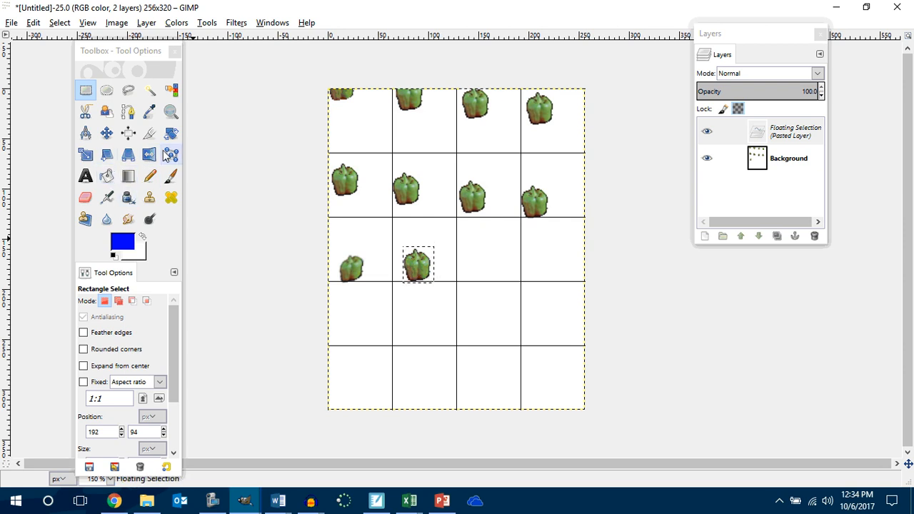
Flatten the pasted pepper in the third row's second cell with a Perspective transform by lowering its upper corners, and anchor it.
{"action": "left_click", "coordinate": [128, 157]}
{"action": "left_click", "coordinate": [422, 271]}
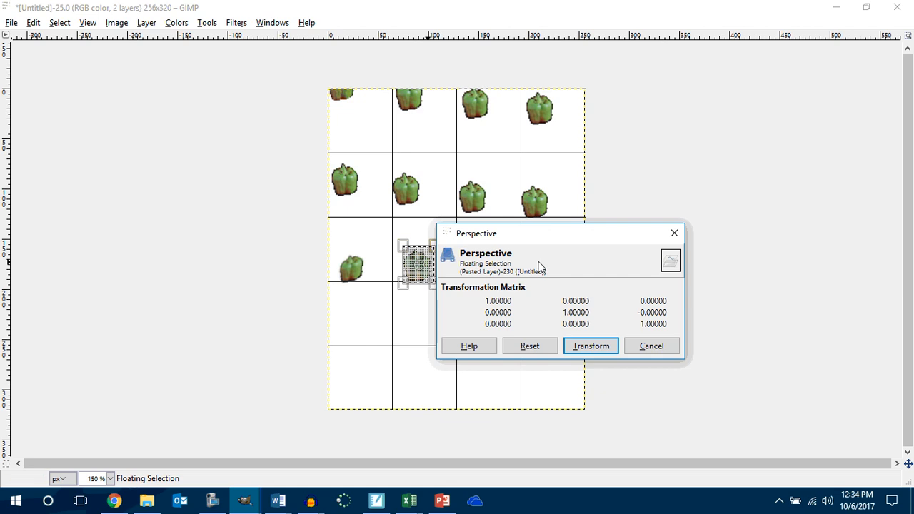
{"action": "left_click_drag", "start_coordinate": [626, 243], "coordinate": [703, 221]}
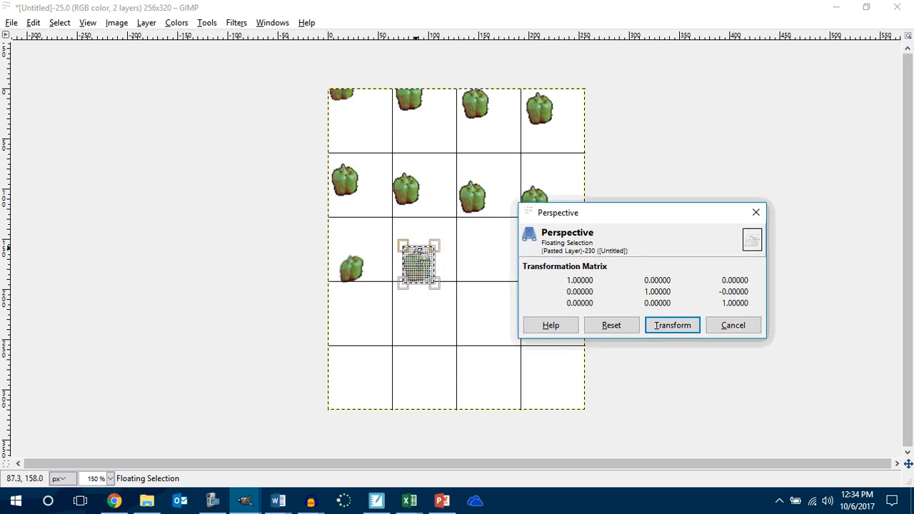
{"action": "left_click", "coordinate": [421, 257]}
{"action": "left_click_drag", "start_coordinate": [422, 260], "coordinate": [413, 280]}
{"action": "left_click", "coordinate": [671, 325]}
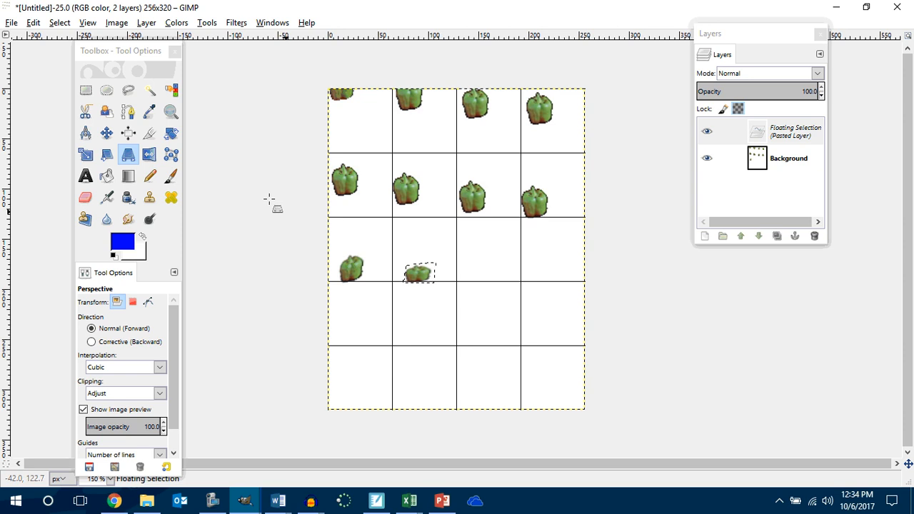
{"action": "key", "text": "r"}
{"action": "left_click", "coordinate": [301, 205]}
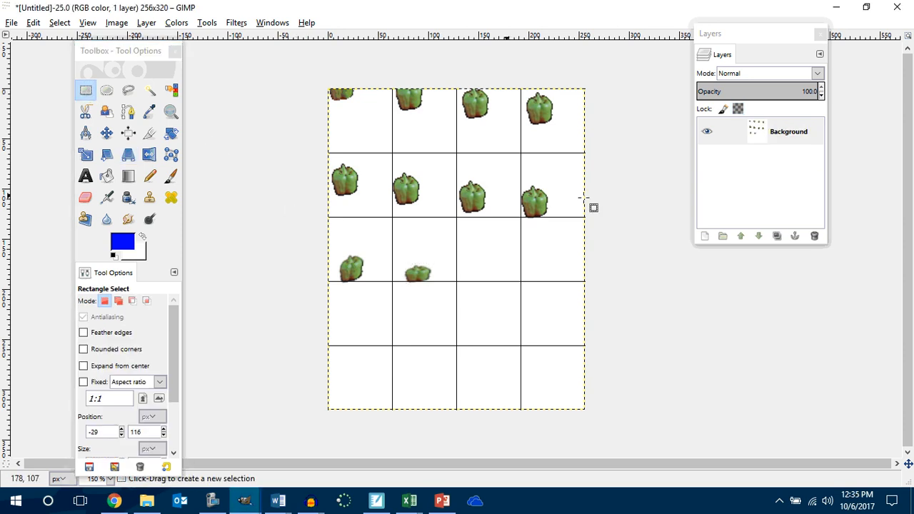
Copy the second row's last pepper again and place the pasted copy at the lower edge of the third row's third cell.
{"action": "left_click_drag", "start_coordinate": [521, 185], "coordinate": [489, 280]}
{"action": "key", "text": "ctrl+c"}
{"action": "key", "text": "ctrl+v"}
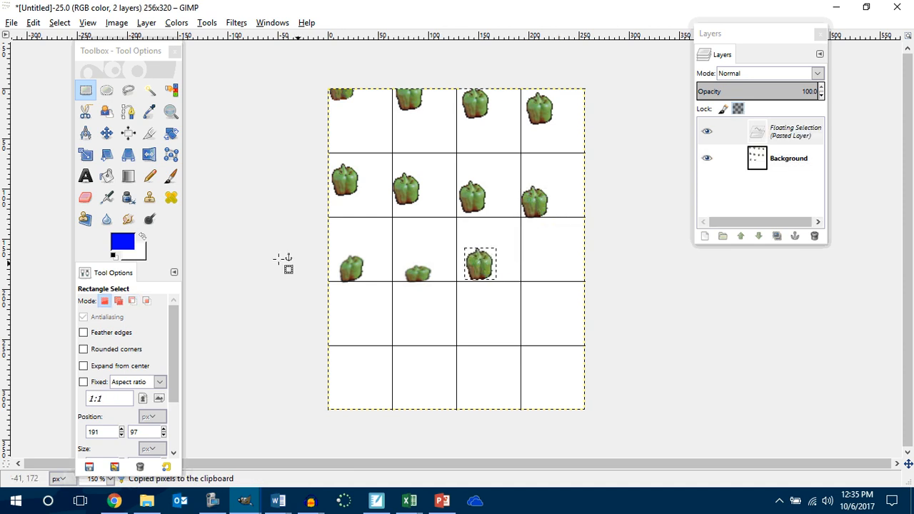
Flatten the pasted pepper in the third row's third cell into a thin strip with a Perspective transform by lowering its upper corners.
{"action": "left_click", "coordinate": [129, 157]}
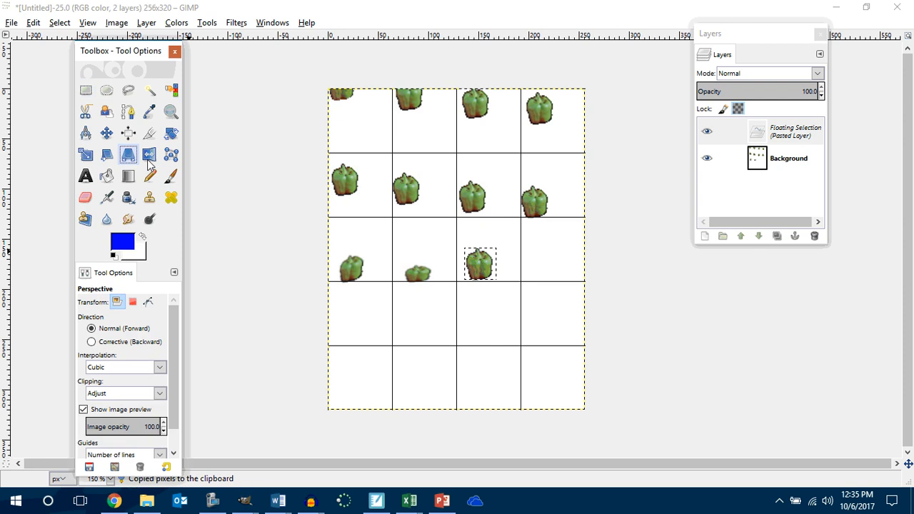
{"action": "key", "text": "Tab"}
{"action": "left_click", "coordinate": [477, 263]}
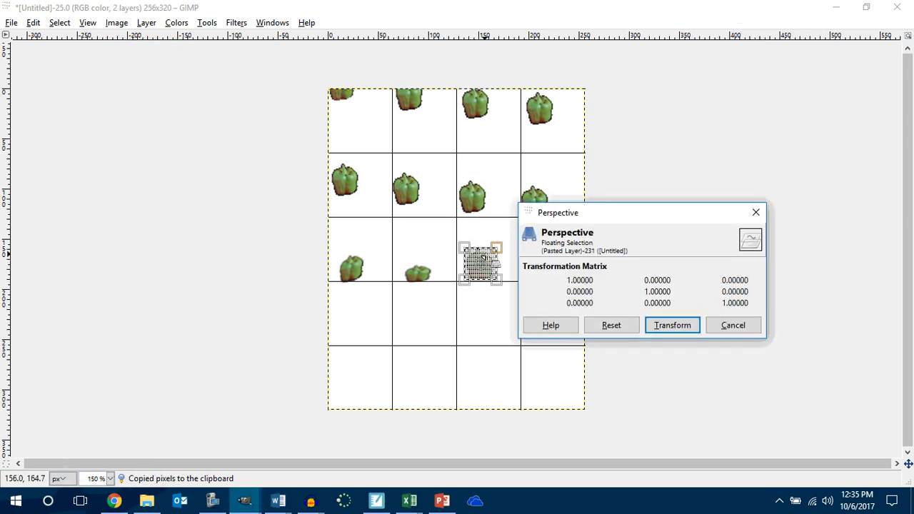
{"action": "key", "text": "Tab"}
{"action": "left_click_drag", "start_coordinate": [489, 257], "coordinate": [508, 278]}
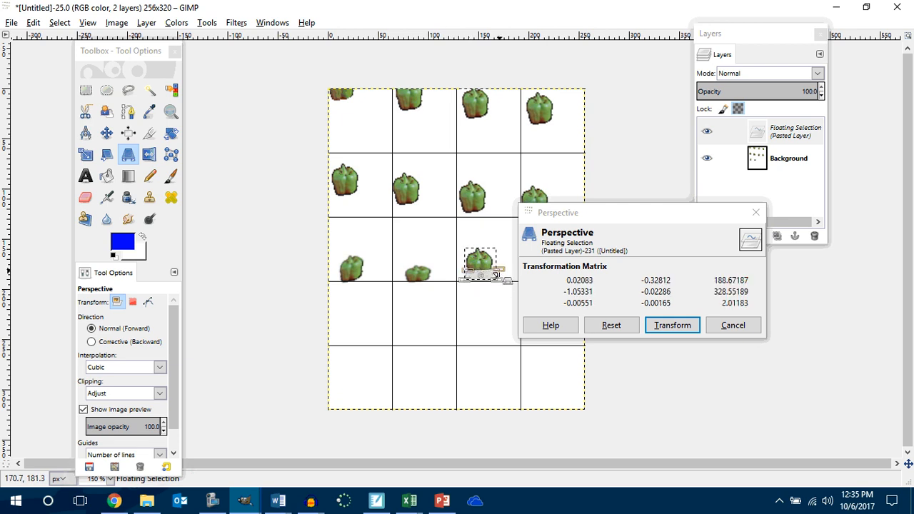
{"action": "left_click", "coordinate": [685, 332]}
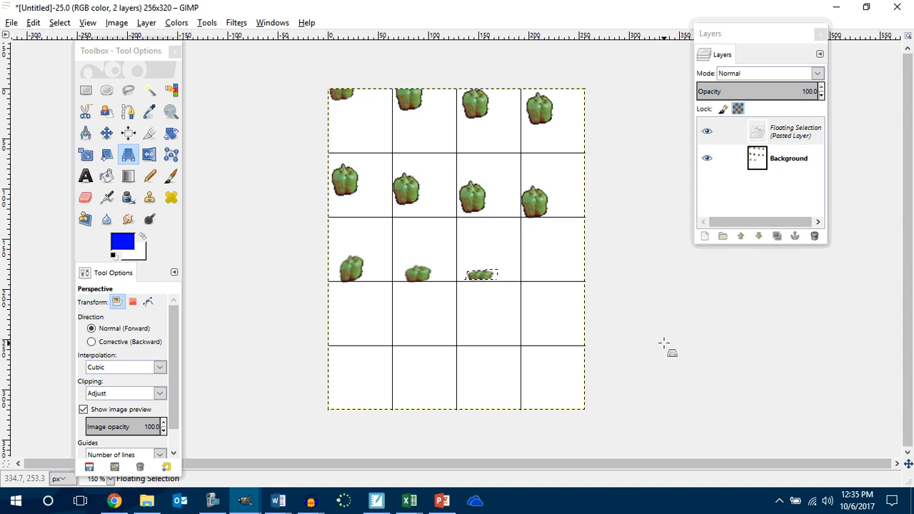
{"action": "left_click", "coordinate": [211, 501]}
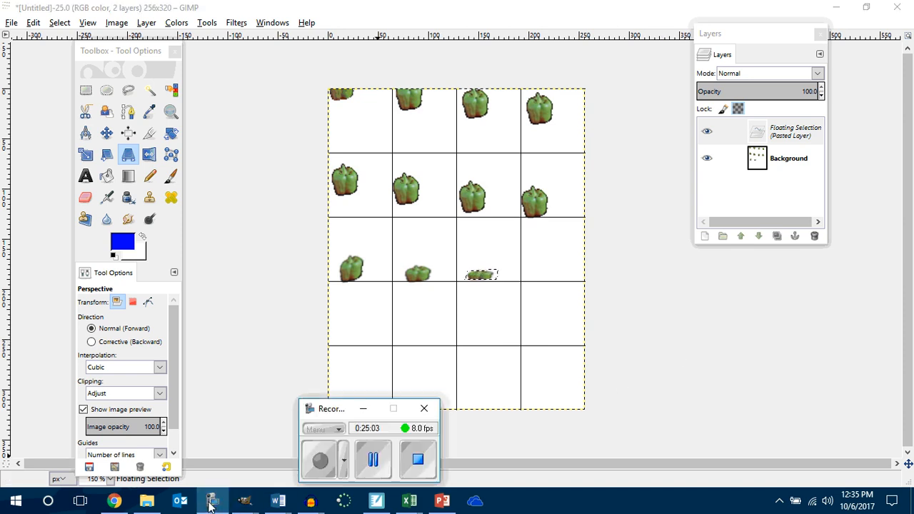
{"action": "left_click", "coordinate": [362, 409]}
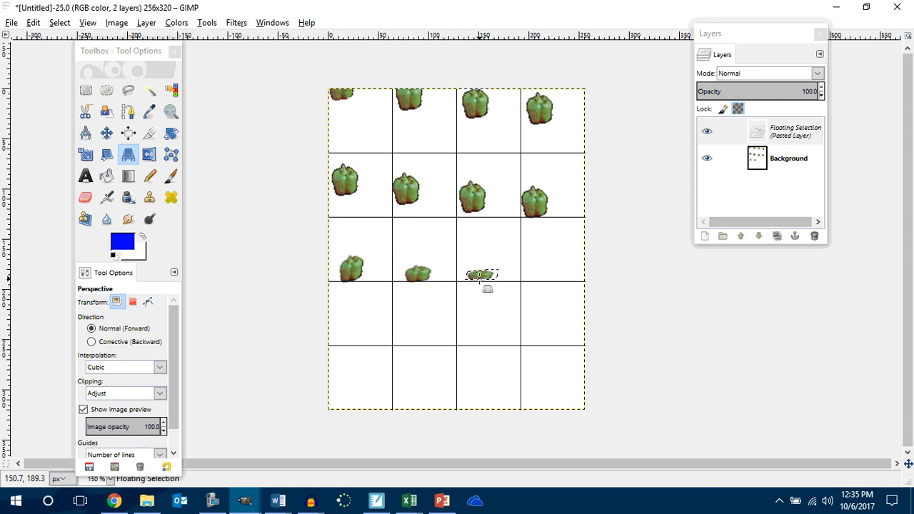
Anchor the flattened floating pepper in the third row's third cell onto the background.
{"action": "left_click", "coordinate": [107, 201]}
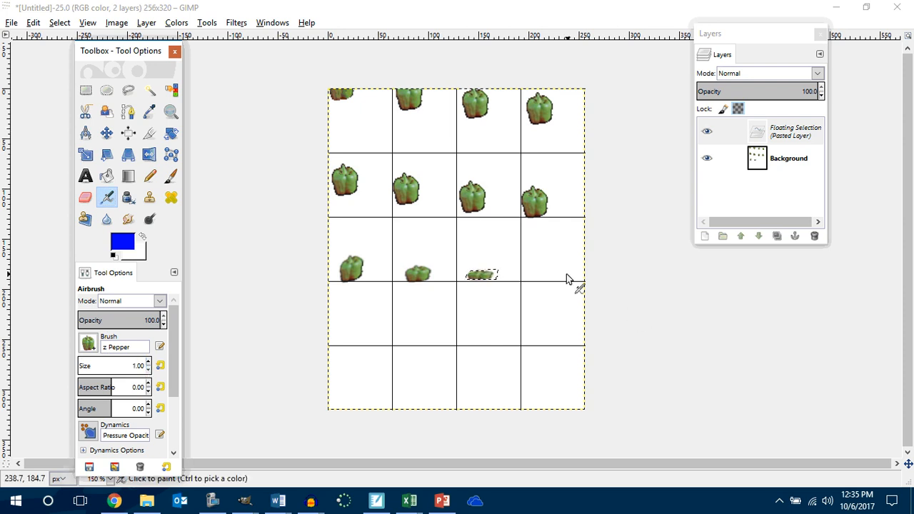
{"action": "left_click", "coordinate": [86, 91]}
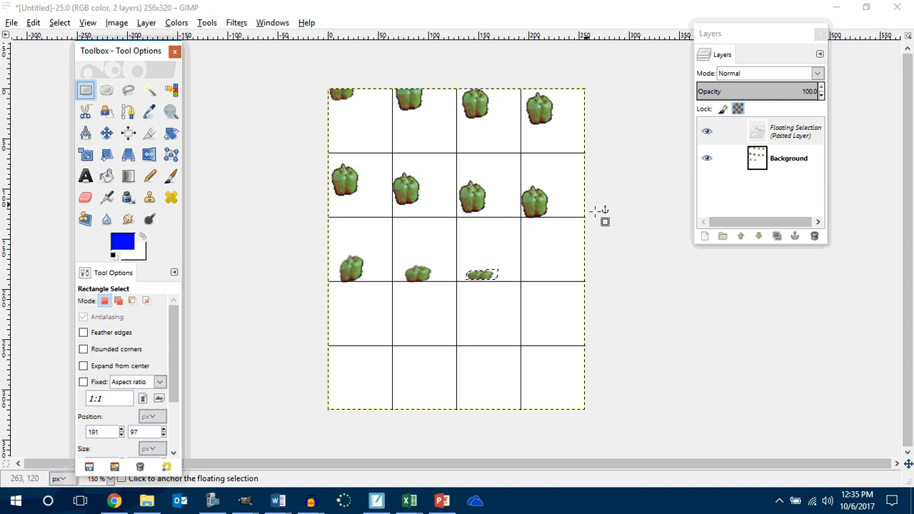
{"action": "left_click", "coordinate": [489, 235]}
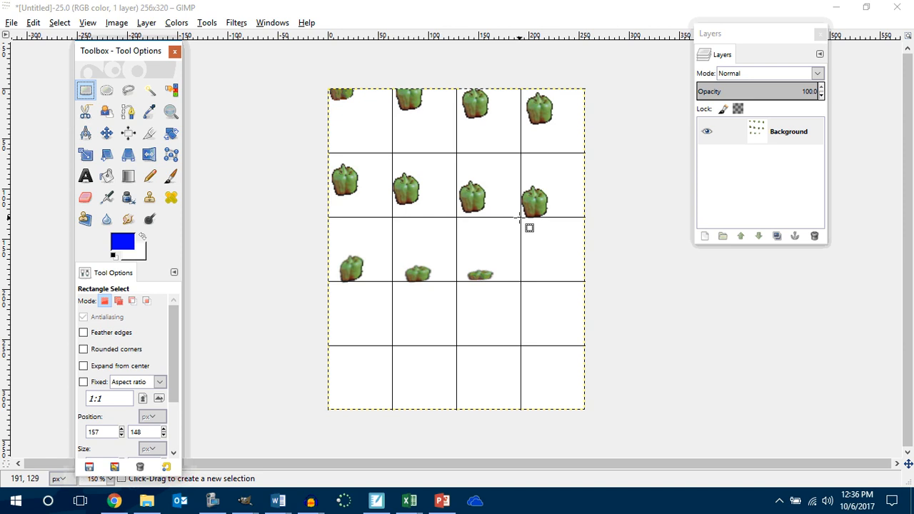
{"action": "left_click_drag", "start_coordinate": [519, 216], "coordinate": [584, 281]}
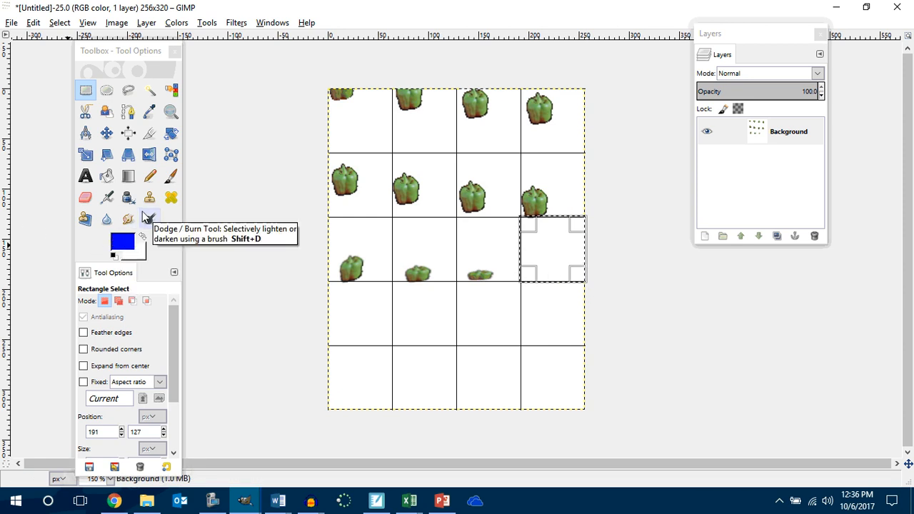
{"action": "left_click", "coordinate": [107, 197]}
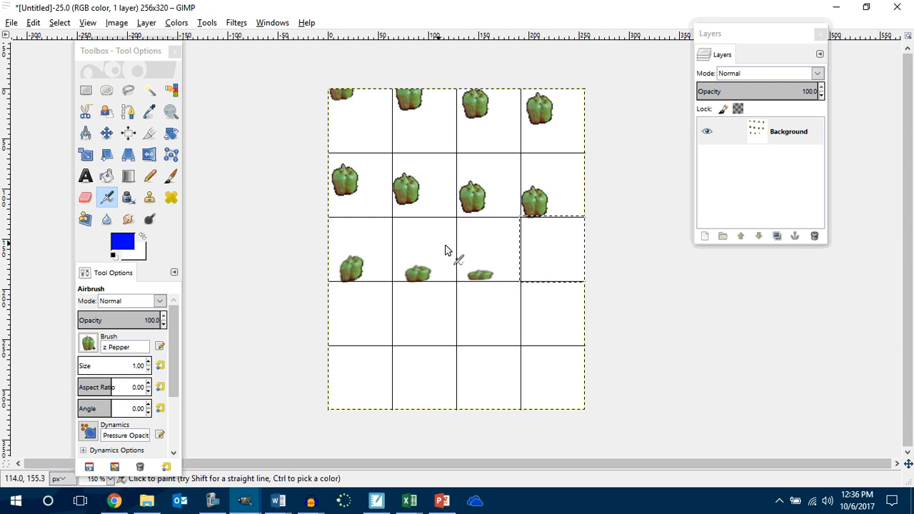
{"action": "scroll", "coordinate": [604, 212], "scroll_direction": "up", "scroll_amount": 4}
{"action": "scroll", "coordinate": [597, 214], "scroll_direction": "down", "scroll_amount": 3}
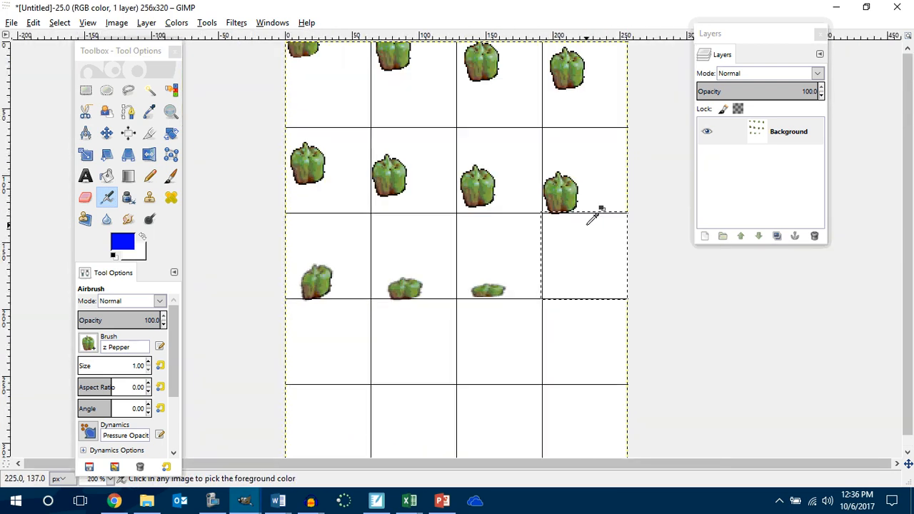
{"action": "left_click", "coordinate": [86, 90]}
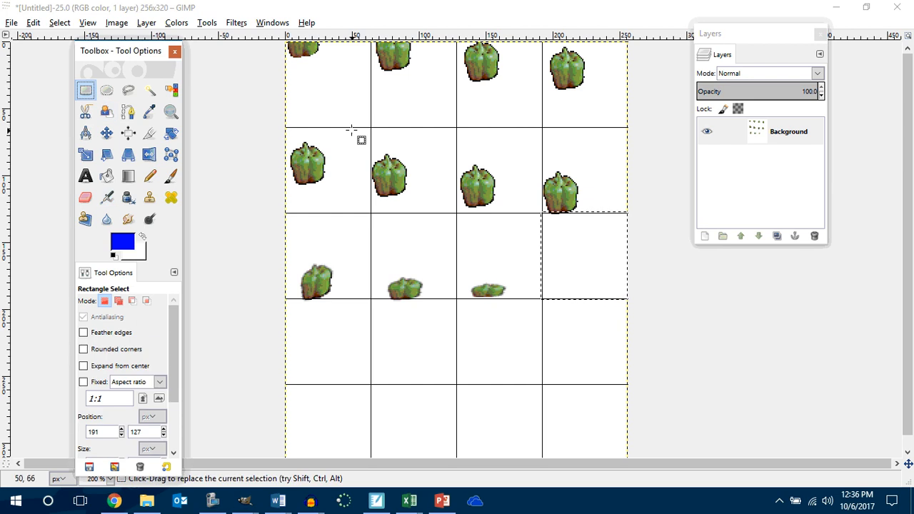
{"action": "left_click", "coordinate": [351, 129]}
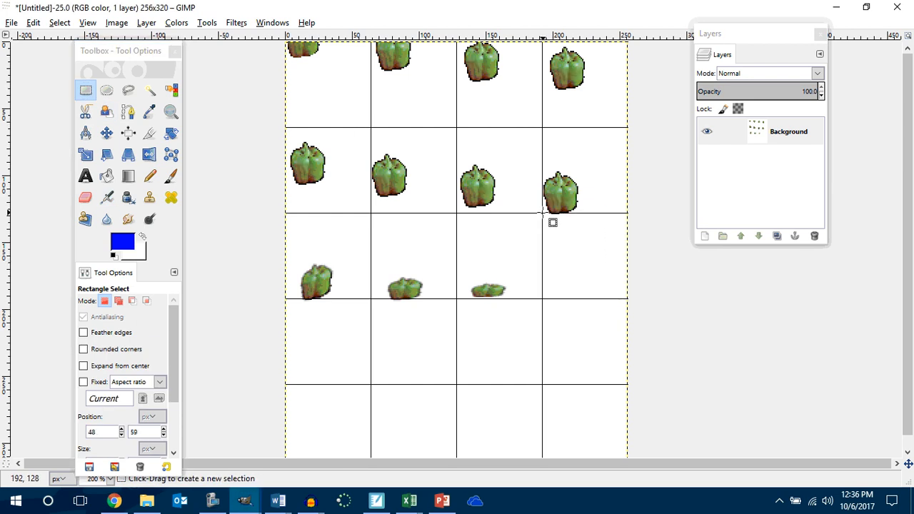
Select the third row's last cell with a rectangular selection and set the Airbrush foreground color to dark green (007f00).
{"action": "left_click_drag", "start_coordinate": [542, 212], "coordinate": [628, 298]}
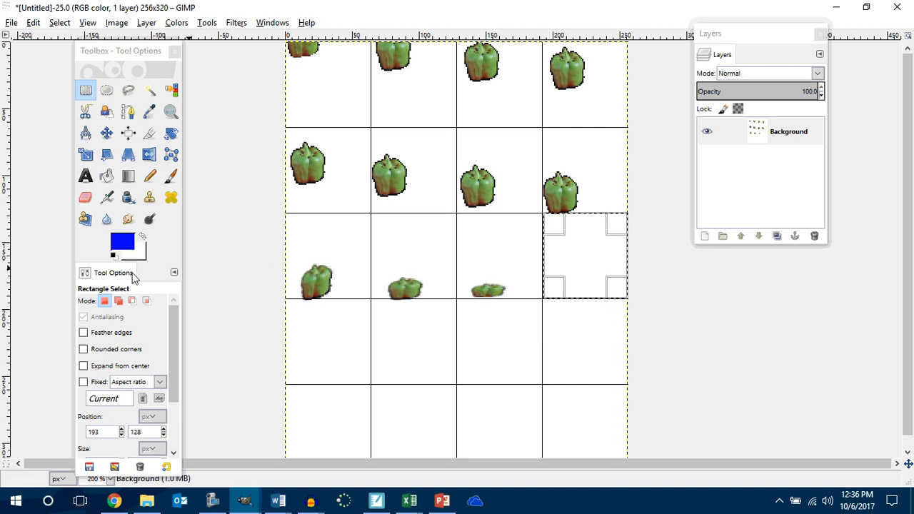
{"action": "left_click", "coordinate": [107, 198]}
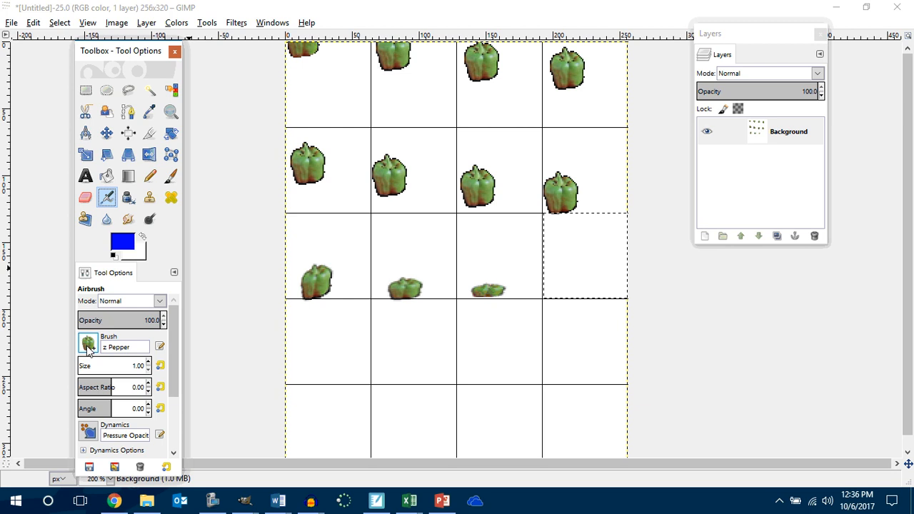
{"action": "left_click", "coordinate": [123, 248]}
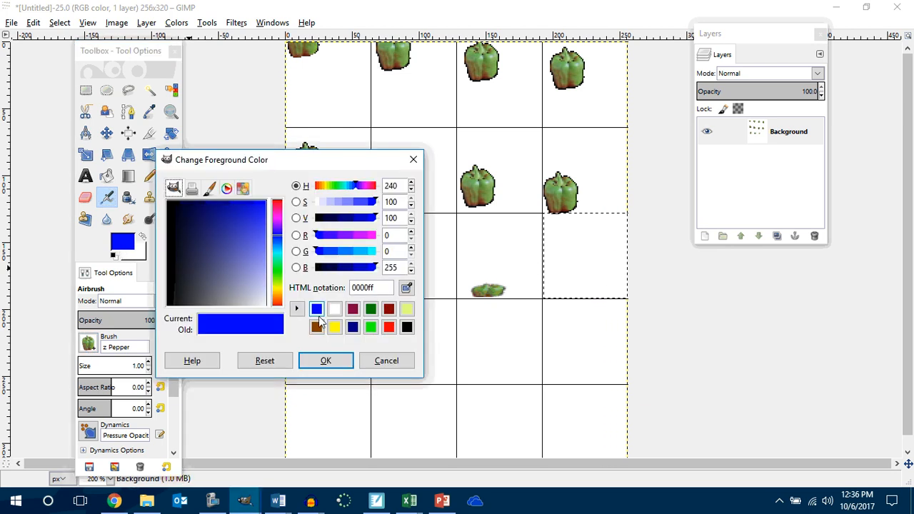
{"action": "left_click", "coordinate": [374, 308]}
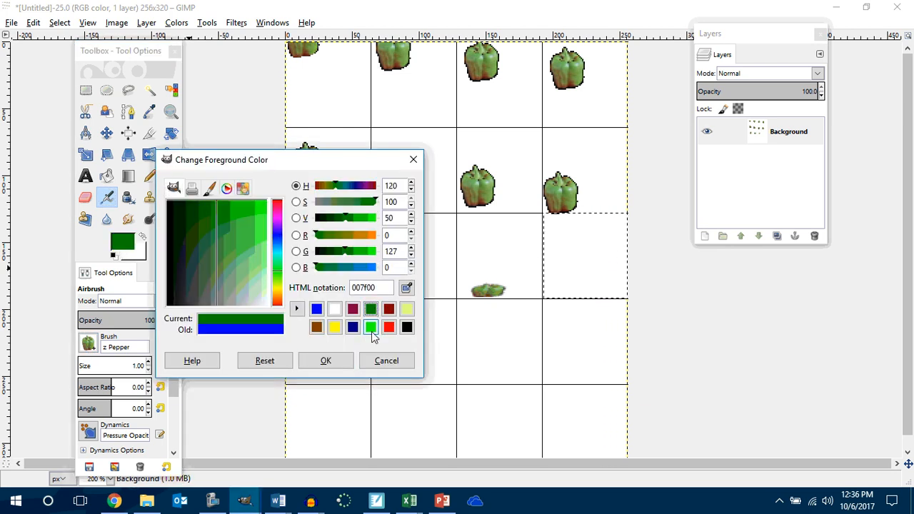
{"action": "left_click", "coordinate": [327, 361]}
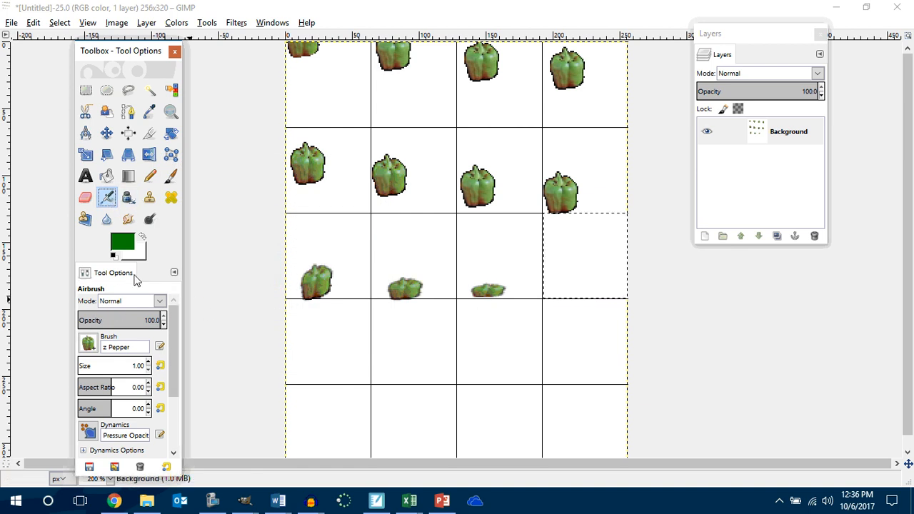
Airbrush a small green splatter at the lower edge of the selected cell using the Vine brush at size 37.
{"action": "left_click", "coordinate": [90, 343]}
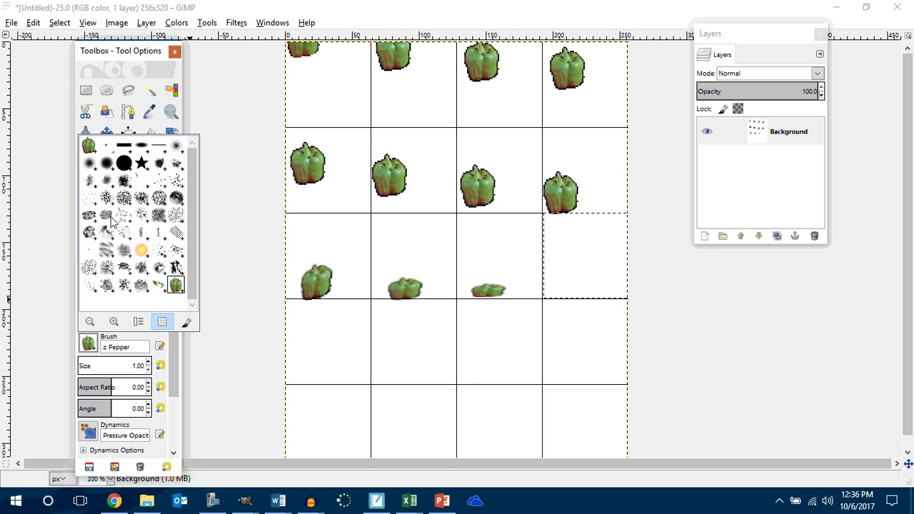
{"action": "left_click", "coordinate": [159, 285]}
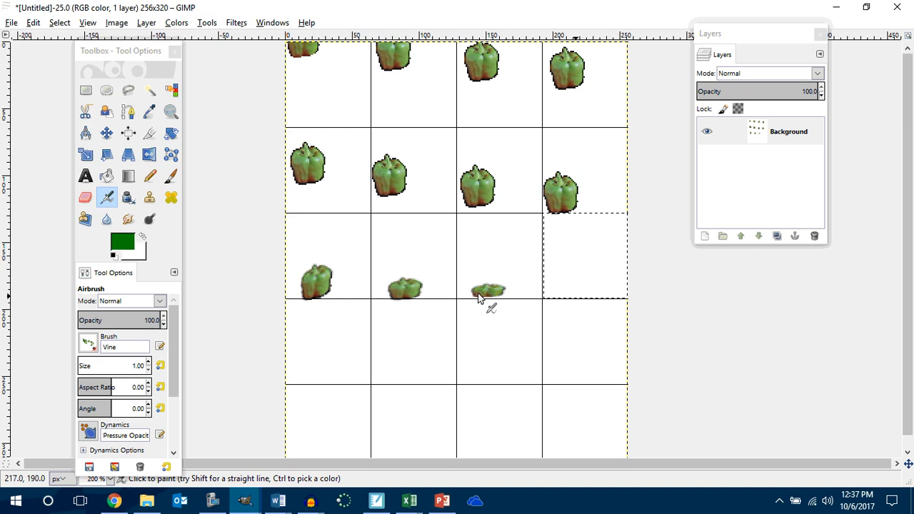
{"action": "left_click", "coordinate": [150, 362]}
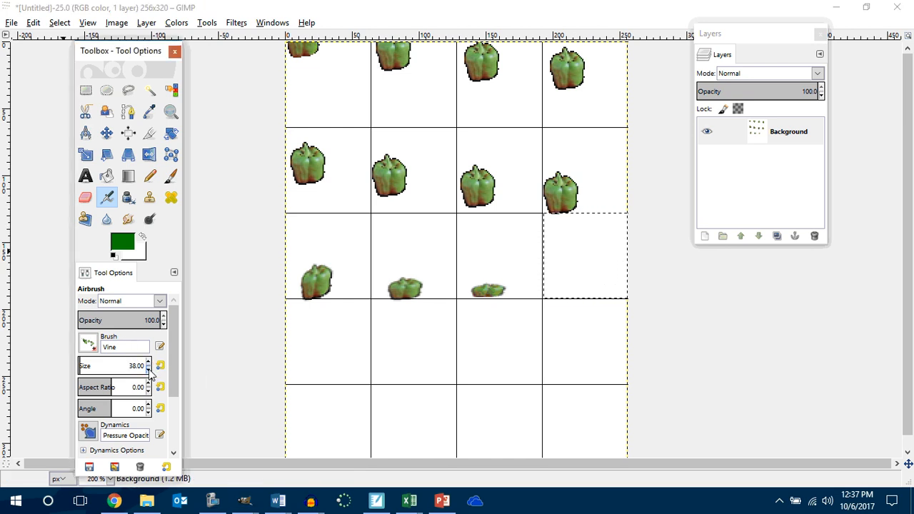
{"action": "left_click", "coordinate": [148, 368]}
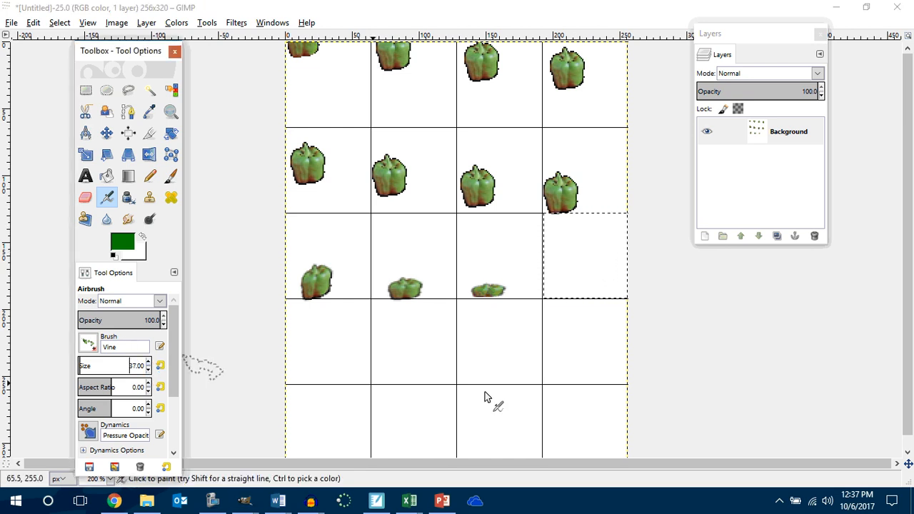
{"action": "left_click", "coordinate": [577, 297]}
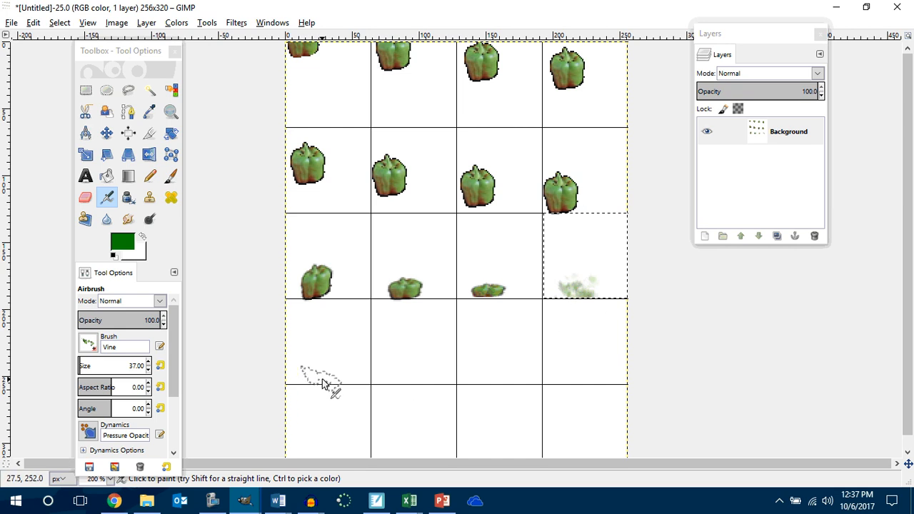
Select the fourth row's first cell and airbrush a wider green splatter across its lower half with the Vine brush.
{"action": "left_click", "coordinate": [86, 90]}
{"action": "left_click_drag", "start_coordinate": [282, 299], "coordinate": [370, 383]}
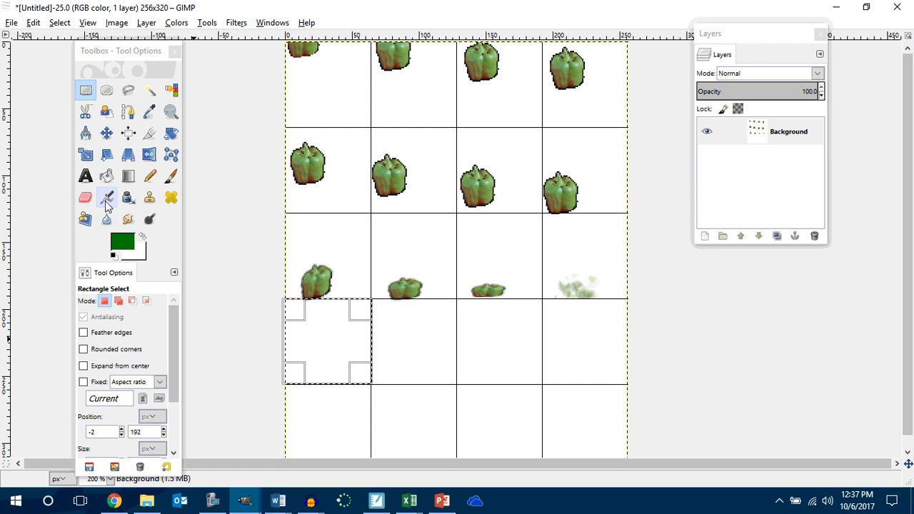
{"action": "left_click", "coordinate": [107, 197]}
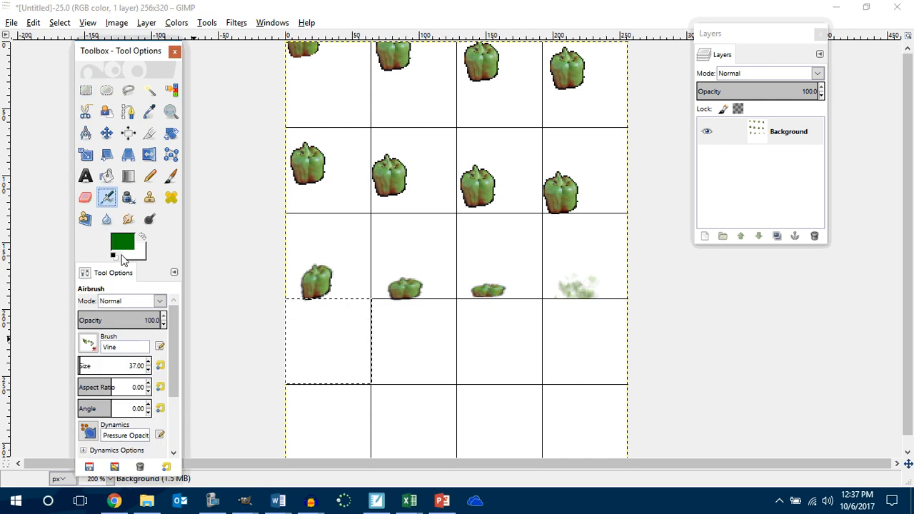
{"action": "left_click", "coordinate": [329, 377]}
{"action": "mouse_move", "coordinate": [325, 380]}
{"action": "left_mouse_down"}
{"action": "mouse_move", "coordinate": [313, 371]}
{"action": "mouse_move", "coordinate": [332, 364]}
{"action": "mouse_move", "coordinate": [346, 382]}
{"action": "mouse_move", "coordinate": [316, 373]}
{"action": "mouse_move", "coordinate": [389, 308]}
{"action": "left_mouse_up"}
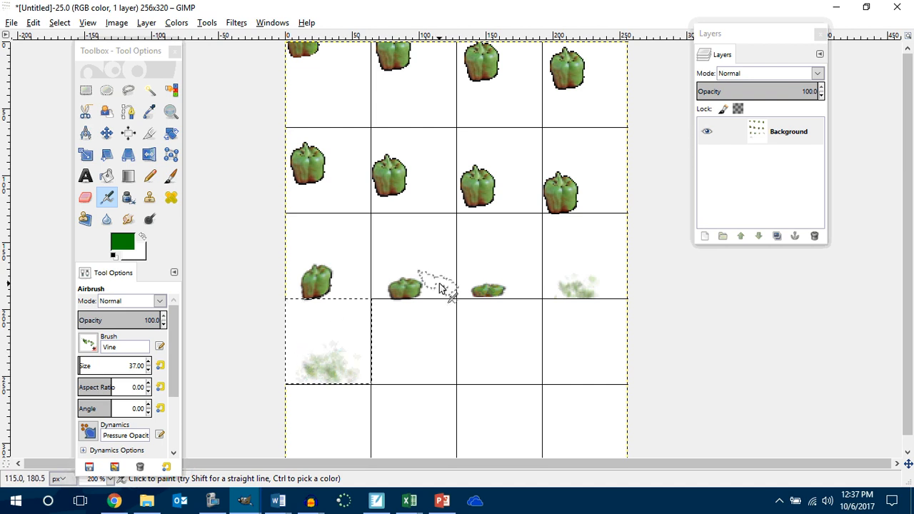
Select the fourth row's second cell and airbrush a taller, more spread-out splatter rising from its lower edge.
{"action": "left_click", "coordinate": [85, 91]}
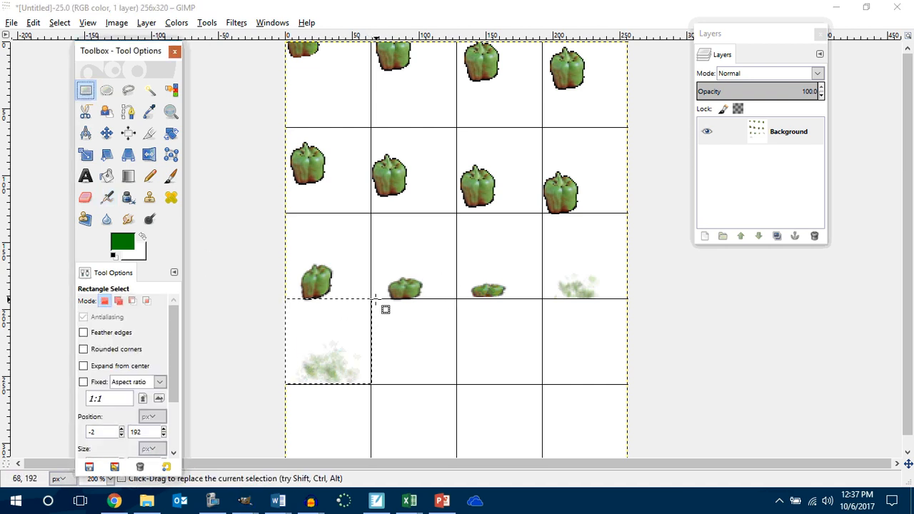
{"action": "left_click_drag", "start_coordinate": [371, 298], "coordinate": [455, 383]}
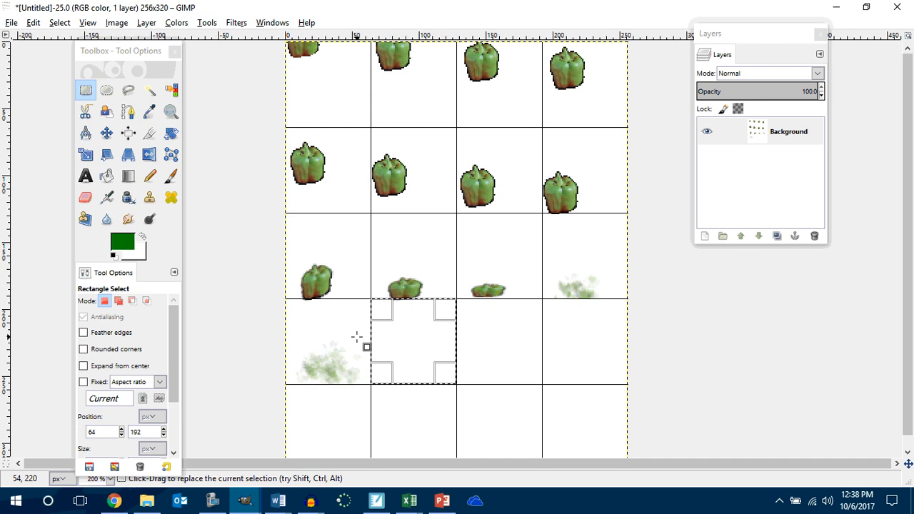
{"action": "left_click", "coordinate": [107, 197]}
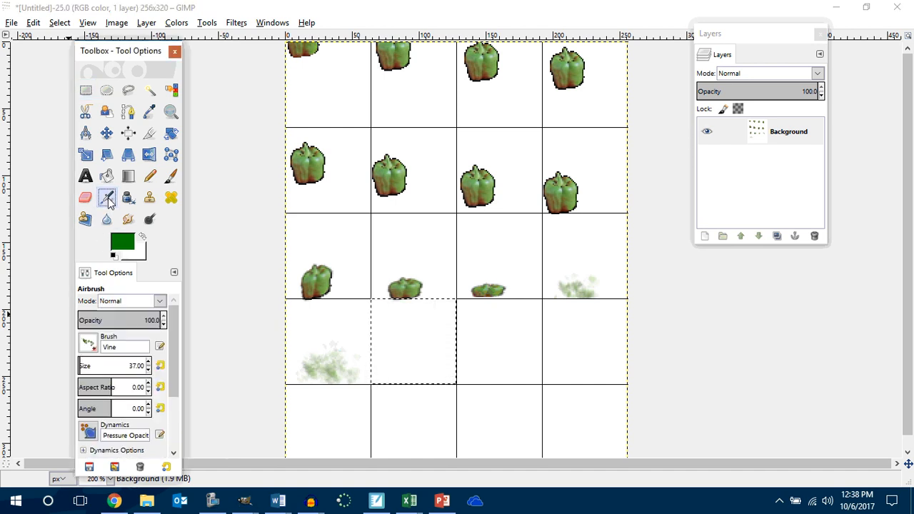
{"action": "left_click", "coordinate": [406, 379]}
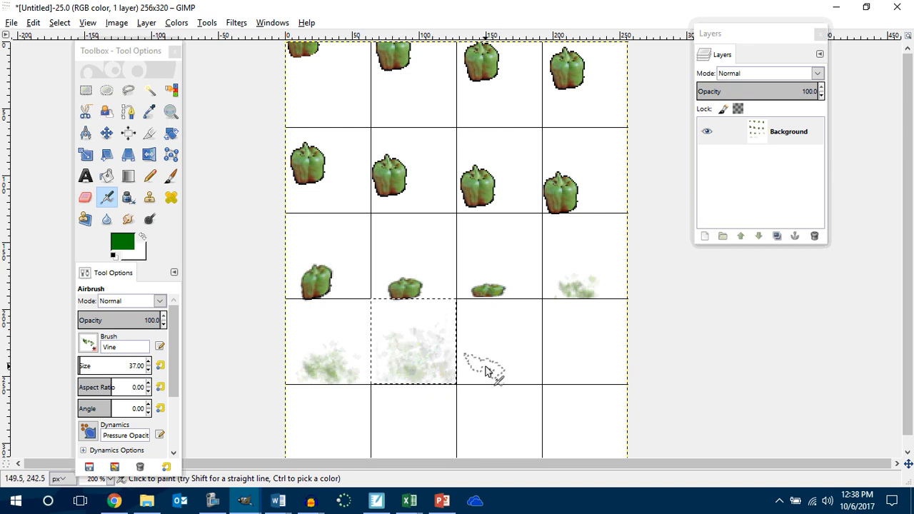
Select the fourth row's third cell and airbrush a green splatter that fills nearly the whole cell.
{"action": "left_click", "coordinate": [86, 90]}
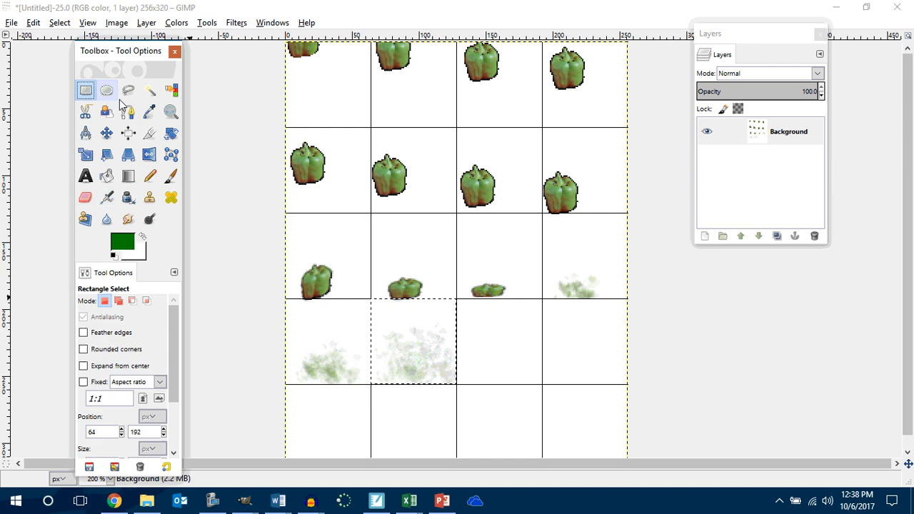
{"action": "left_click", "coordinate": [466, 307]}
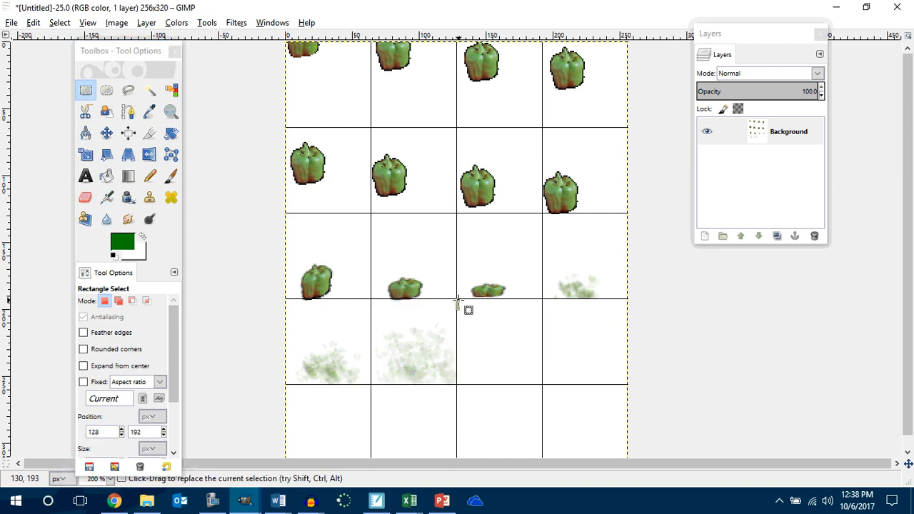
{"action": "left_click_drag", "start_coordinate": [457, 299], "coordinate": [543, 386]}
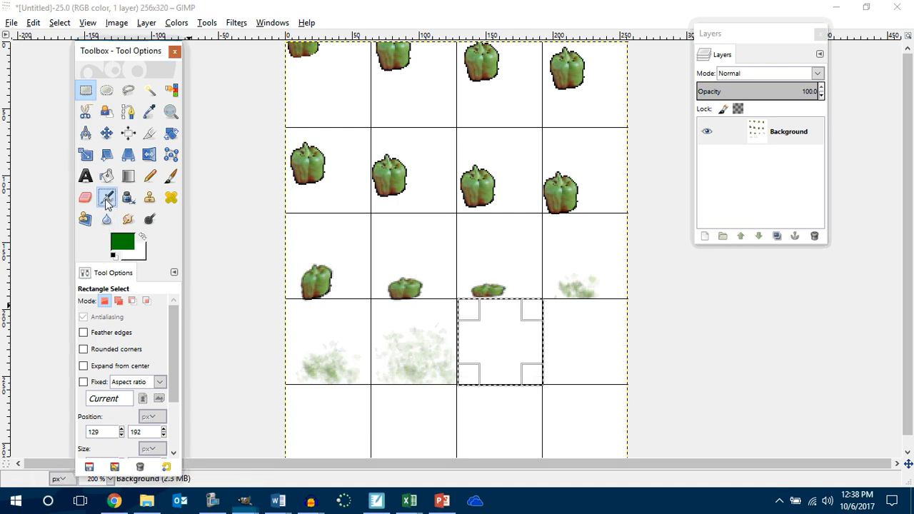
{"action": "left_click", "coordinate": [107, 197]}
{"action": "mouse_move", "coordinate": [484, 354]}
{"action": "left_mouse_down"}
{"action": "mouse_move", "coordinate": [510, 361]}
{"action": "mouse_move", "coordinate": [516, 377]}
{"action": "mouse_move", "coordinate": [496, 329]}
{"action": "mouse_move", "coordinate": [469, 366]}
{"action": "mouse_move", "coordinate": [524, 348]}
{"action": "mouse_move", "coordinate": [479, 315]}
{"action": "mouse_move", "coordinate": [502, 347]}
{"action": "mouse_move", "coordinate": [528, 337]}
{"action": "mouse_move", "coordinate": [543, 369]}
{"action": "mouse_move", "coordinate": [532, 381]}
{"action": "mouse_move", "coordinate": [495, 381]}
{"action": "mouse_move", "coordinate": [471, 369]}
{"action": "mouse_move", "coordinate": [492, 346]}
{"action": "mouse_move", "coordinate": [505, 364]}
{"action": "left_mouse_up"}
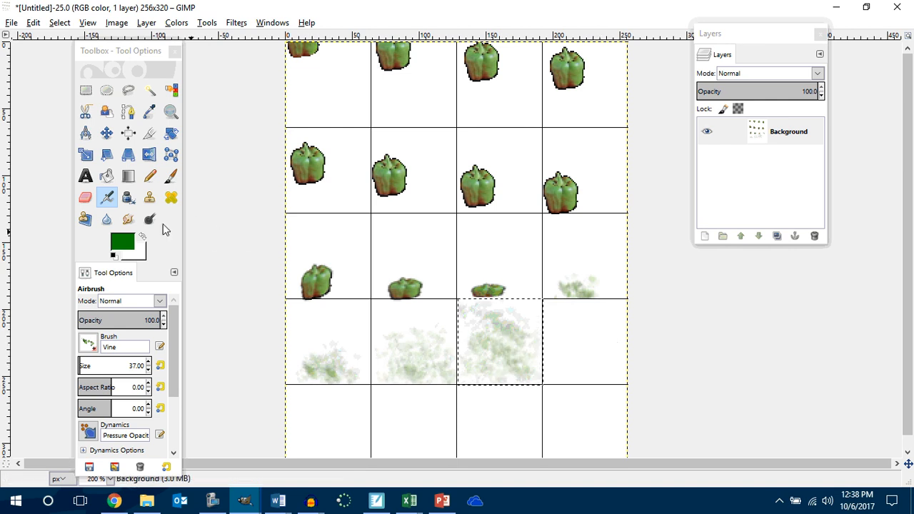
Select the fourth row's last cell and airbrush a faint green splatter spread across the entire cell with the Vine brush.
{"action": "left_click", "coordinate": [86, 90]}
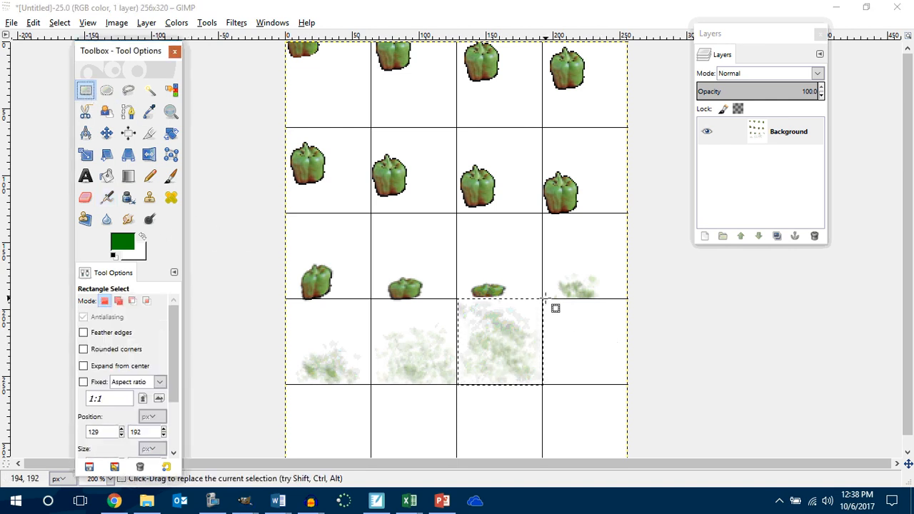
{"action": "left_click_drag", "start_coordinate": [544, 301], "coordinate": [629, 386]}
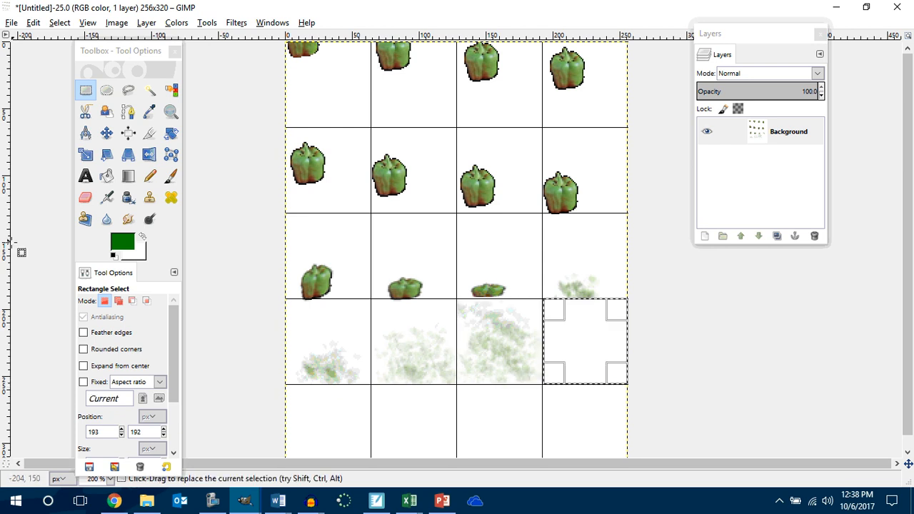
{"action": "left_click", "coordinate": [106, 198]}
{"action": "mouse_move", "coordinate": [587, 371]}
{"action": "left_mouse_down"}
{"action": "mouse_move", "coordinate": [571, 321]}
{"action": "mouse_move", "coordinate": [599, 320]}
{"action": "mouse_move", "coordinate": [566, 322]}
{"action": "mouse_move", "coordinate": [546, 306]}
{"action": "mouse_move", "coordinate": [553, 360]}
{"action": "mouse_move", "coordinate": [572, 368]}
{"action": "mouse_move", "coordinate": [618, 364]}
{"action": "mouse_move", "coordinate": [629, 324]}
{"action": "mouse_move", "coordinate": [608, 356]}
{"action": "mouse_move", "coordinate": [604, 334]}
{"action": "mouse_move", "coordinate": [592, 349]}
{"action": "mouse_move", "coordinate": [603, 372]}
{"action": "left_mouse_up"}
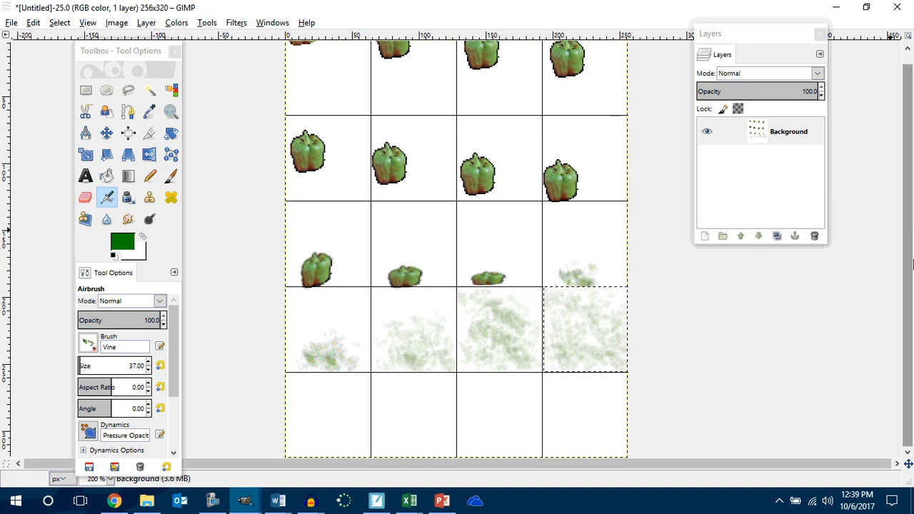
Crop the image to the four filled rows, about 255 by 256 pixels, removing the empty fifth row.
{"action": "left_click_drag", "start_coordinate": [912, 185], "coordinate": [912, 259]}
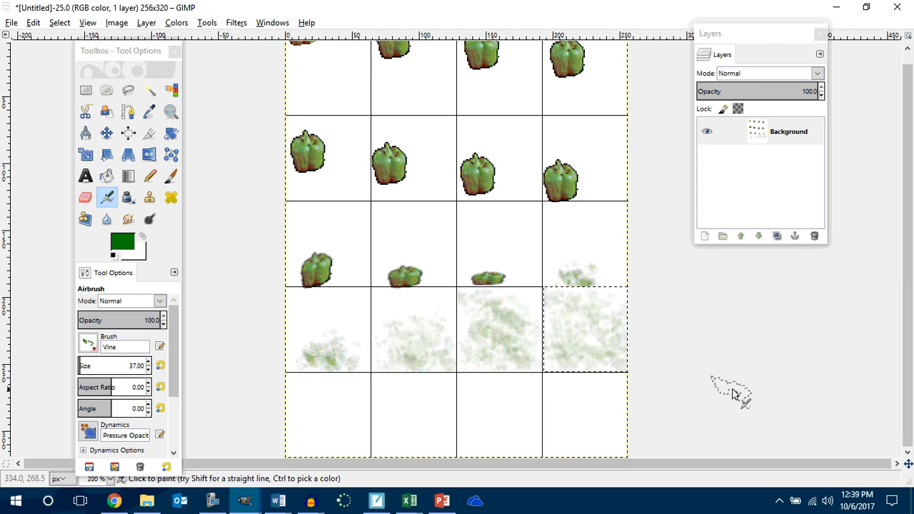
{"action": "scroll", "coordinate": [500, 314], "scroll_direction": "up", "scroll_amount": 2}
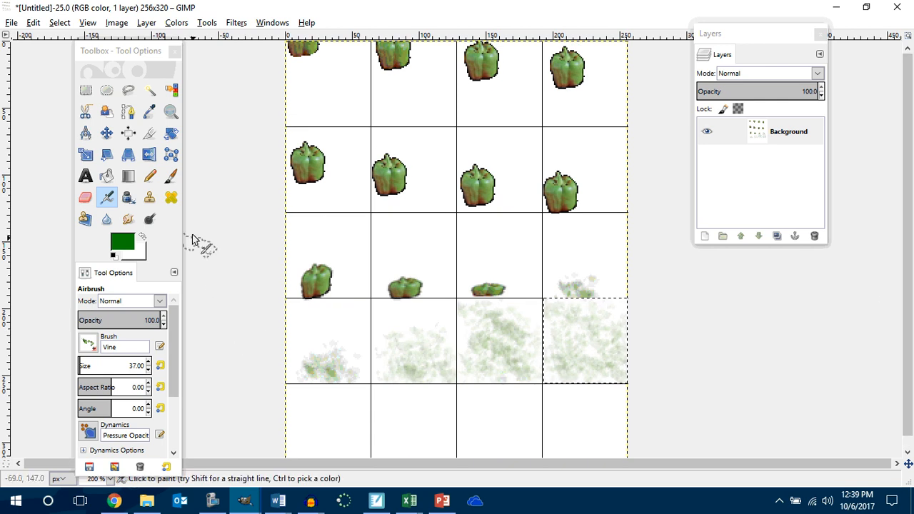
{"action": "left_click", "coordinate": [149, 133]}
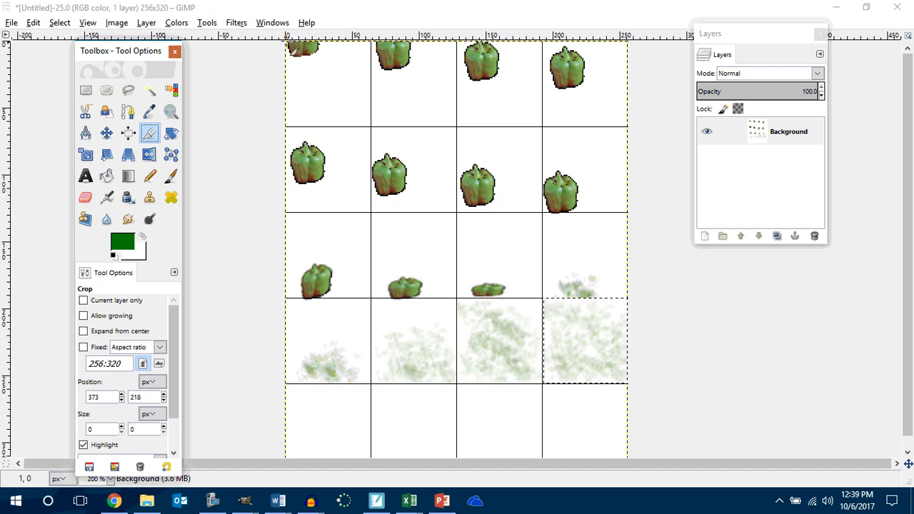
{"action": "left_click_drag", "start_coordinate": [288, 43], "coordinate": [633, 385]}
{"action": "left_click", "coordinate": [604, 363]}
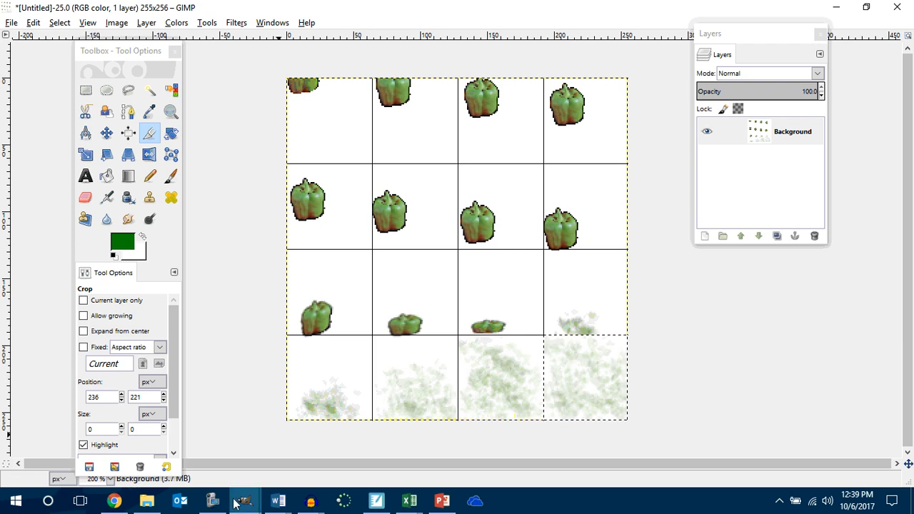
{"action": "left_click", "coordinate": [212, 500]}
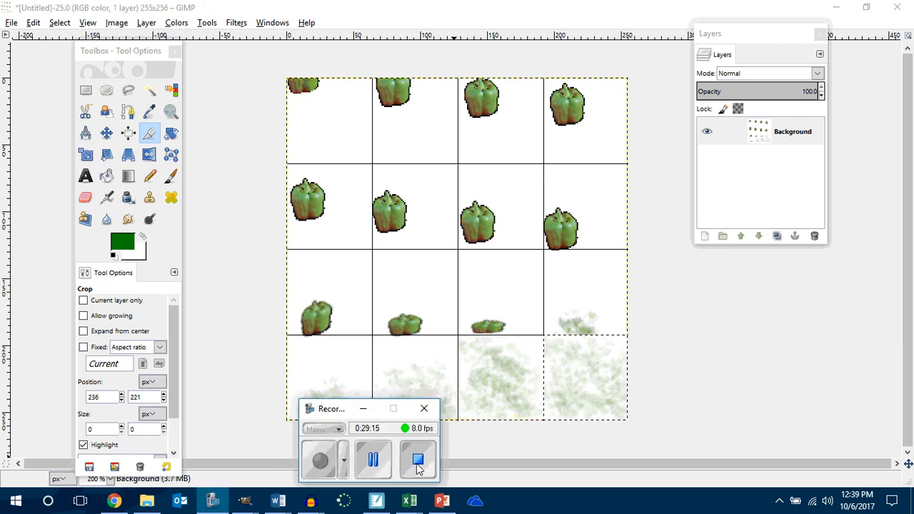